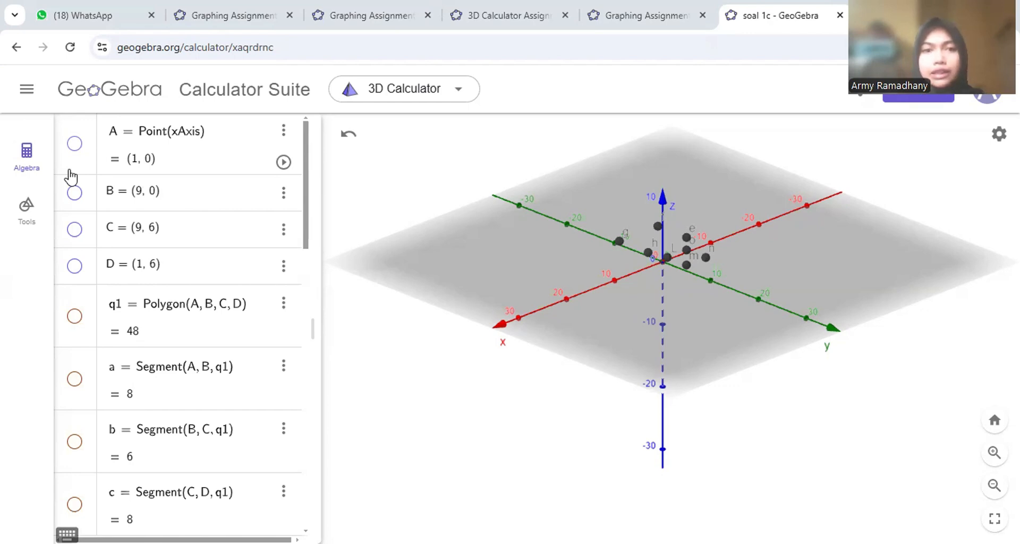
- Show points A, B, C and D in the 3D view, including D at (1, 6)
click(75, 144)
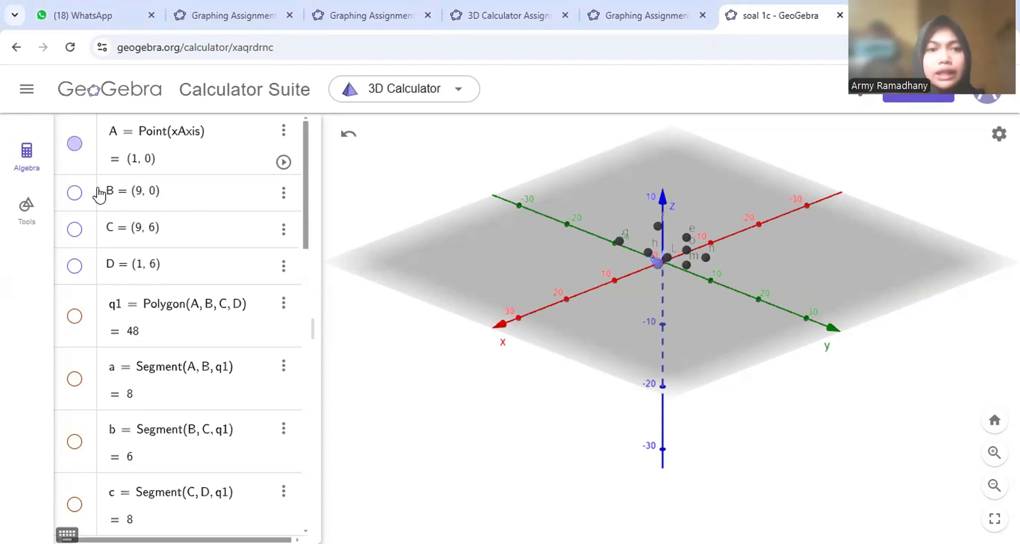
click(74, 192)
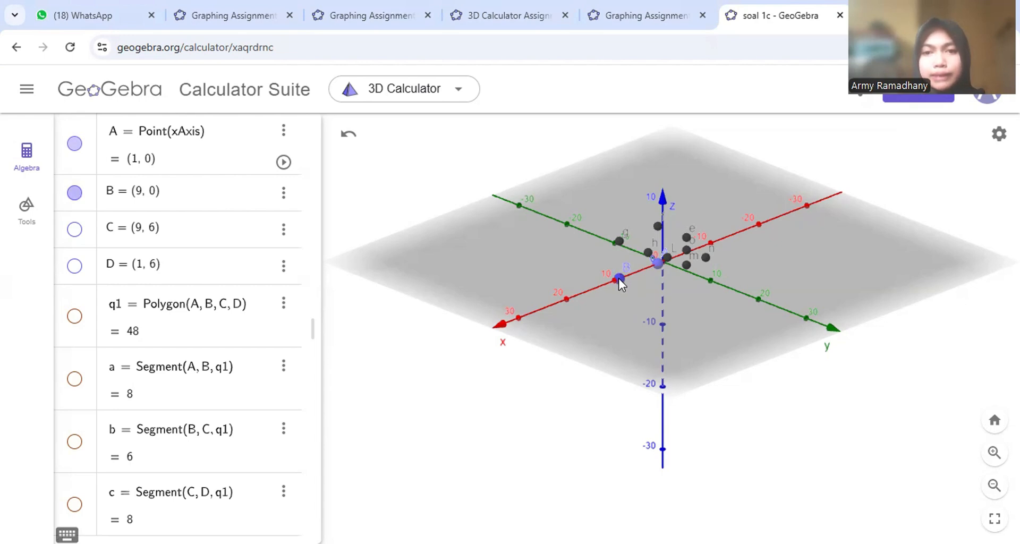
click(75, 230)
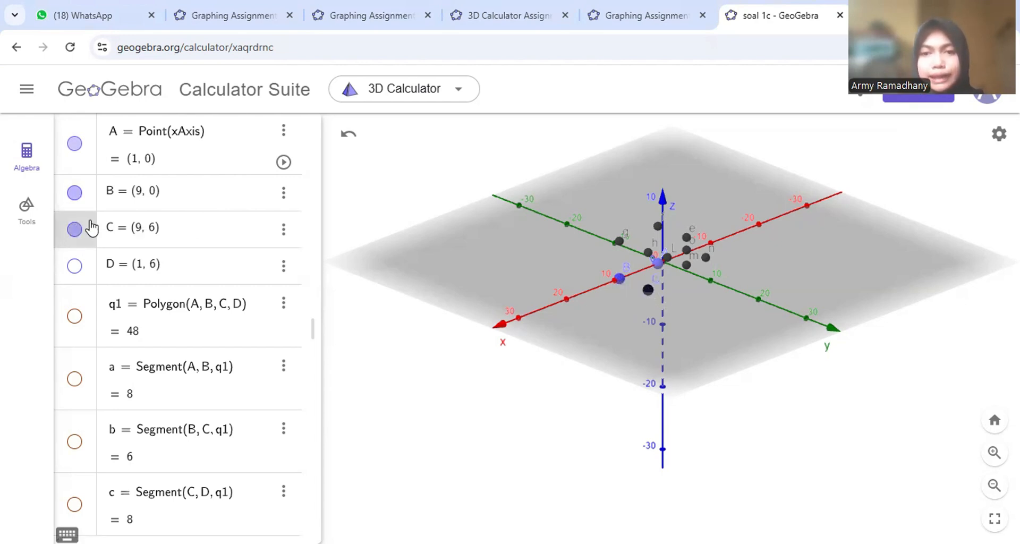
click(75, 266)
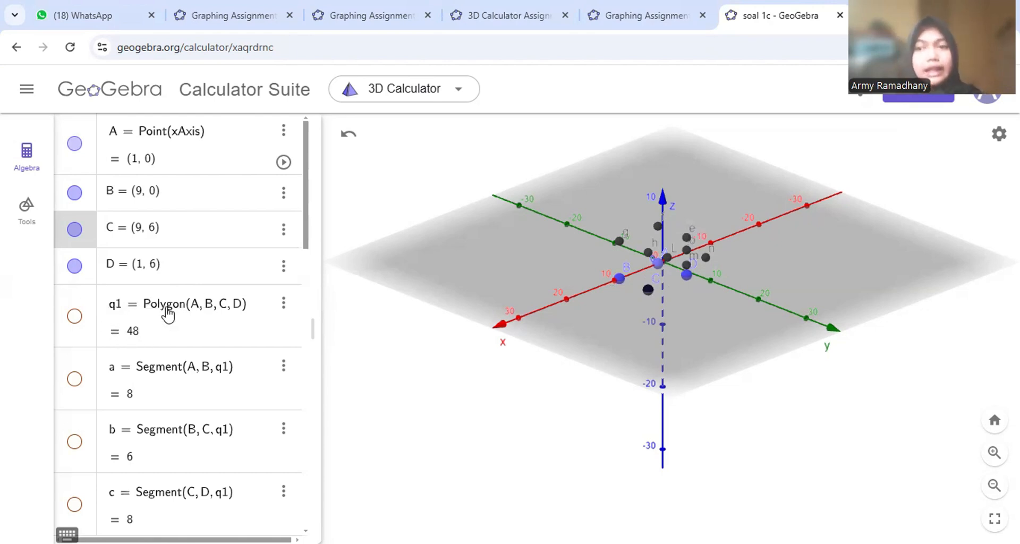
- Show rectangle q1 together with its edges in the 3D view
click(75, 316)
scroll(660, 279, up, 1)
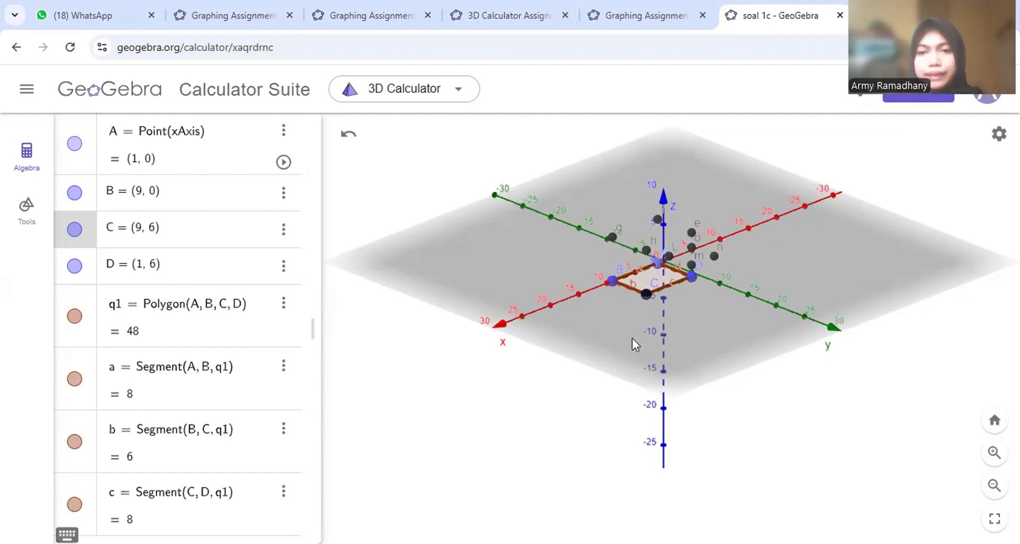
scroll(632, 340, up, 1)
scroll(632, 340, up, 1)
scroll(139, 353, down, 2)
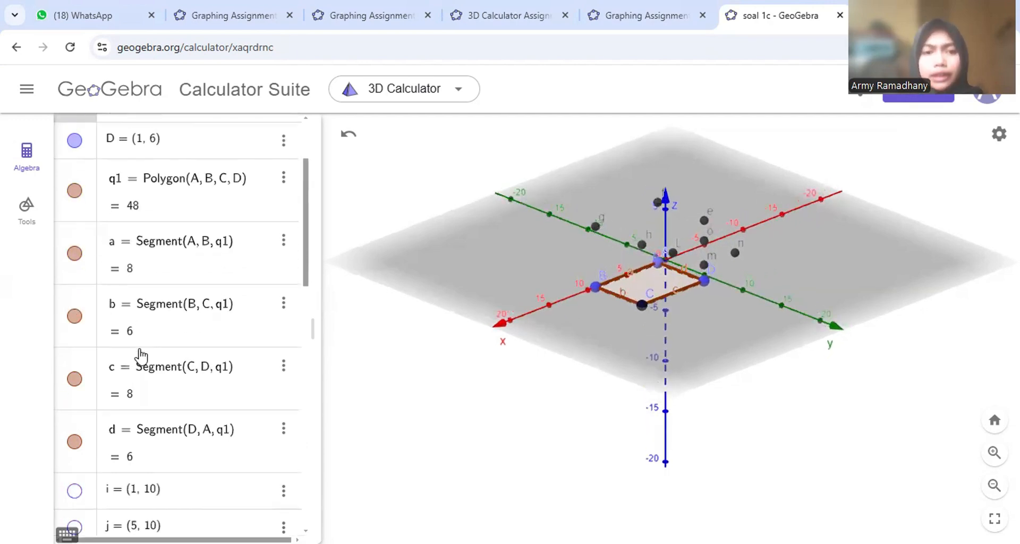
scroll(139, 353, down, 4)
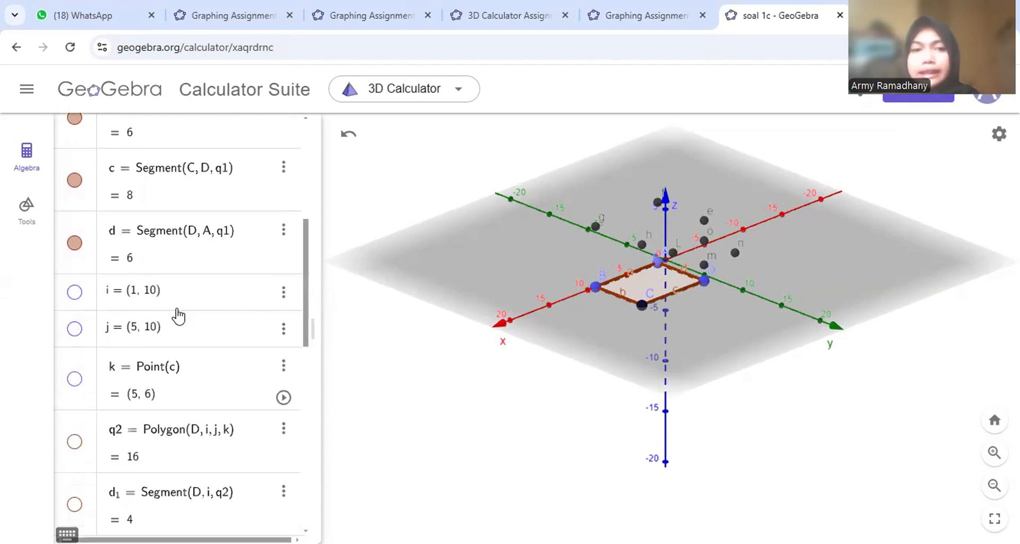
- Show points i, j, k and the second rectangle q2 = 16 with its edges
click(73, 292)
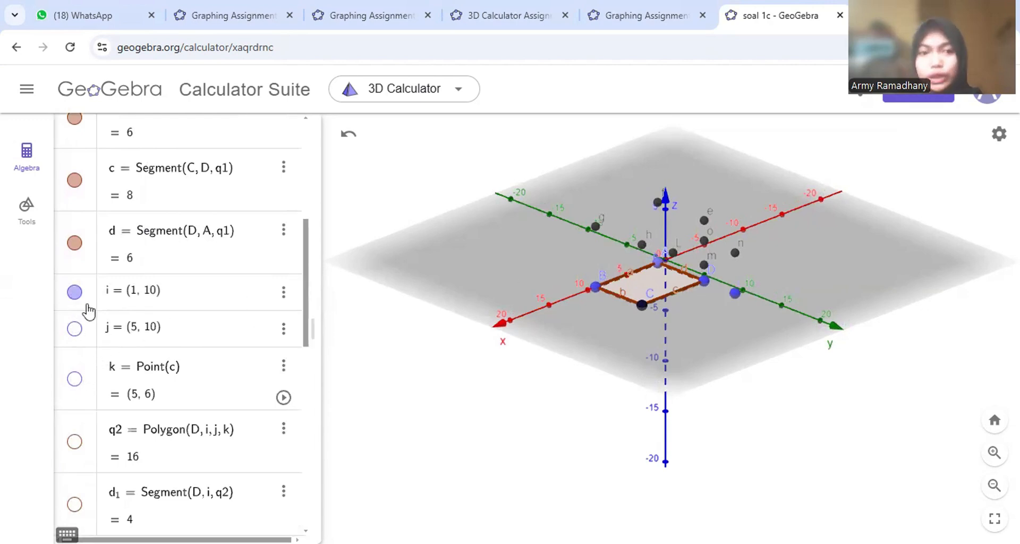
click(74, 328)
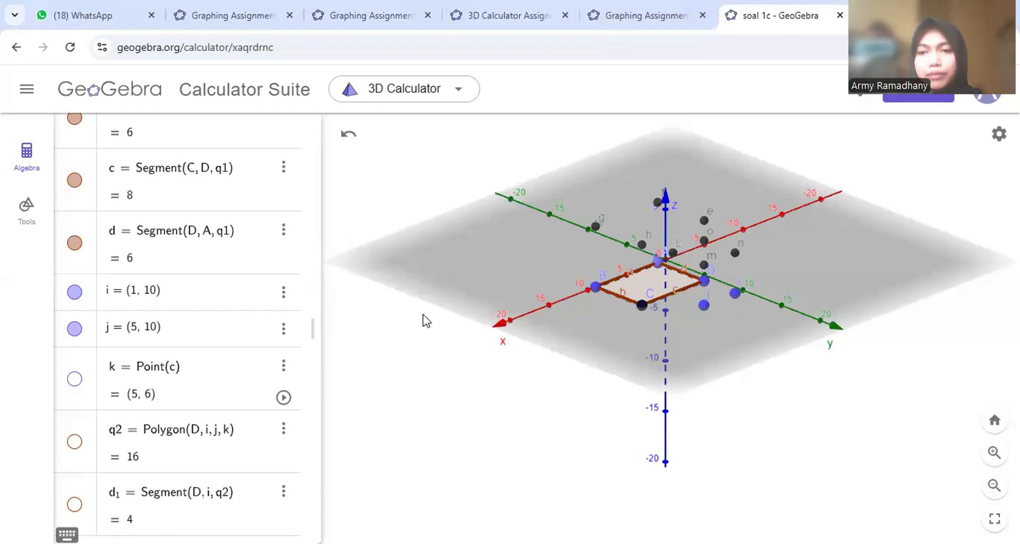
click(75, 380)
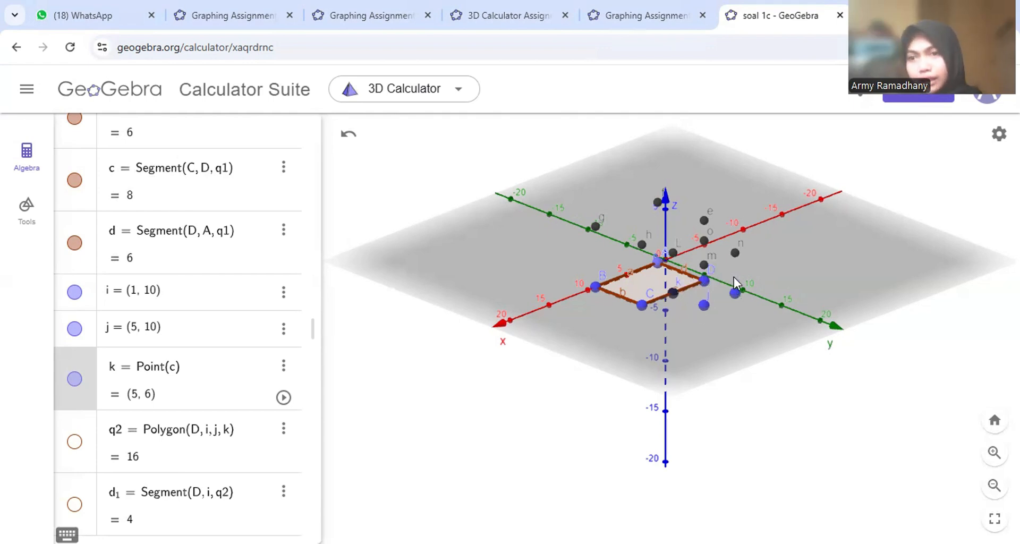
click(75, 442)
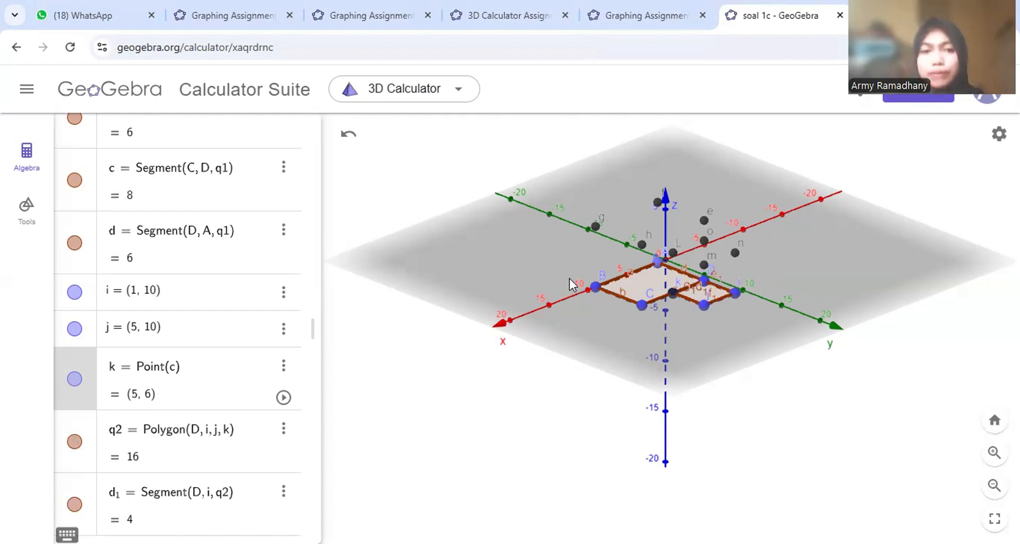
- Show prisms i1 = 288 and m1 = 64 plus the 'Volume of i1 = 288' label
scroll(277, 327, down, 8)
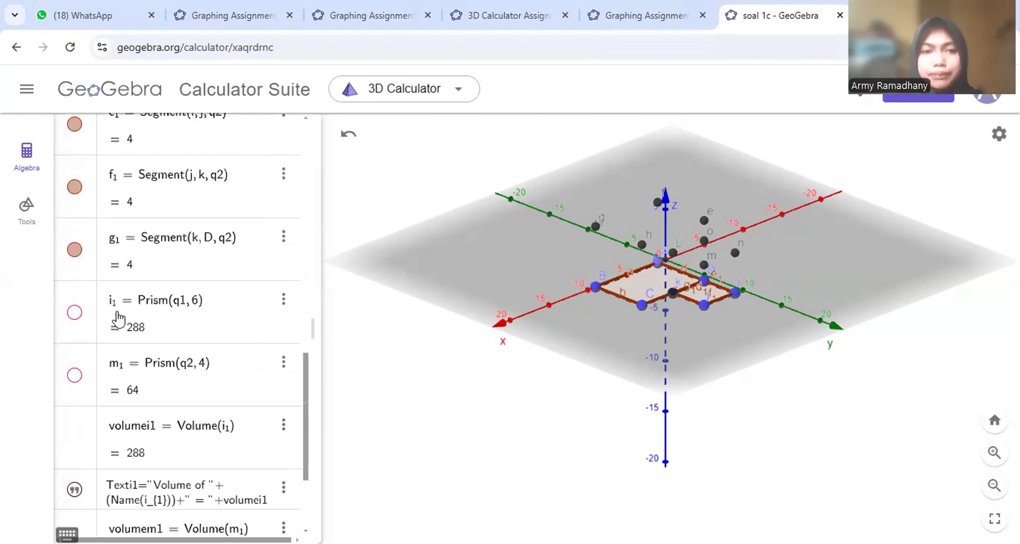
click(72, 315)
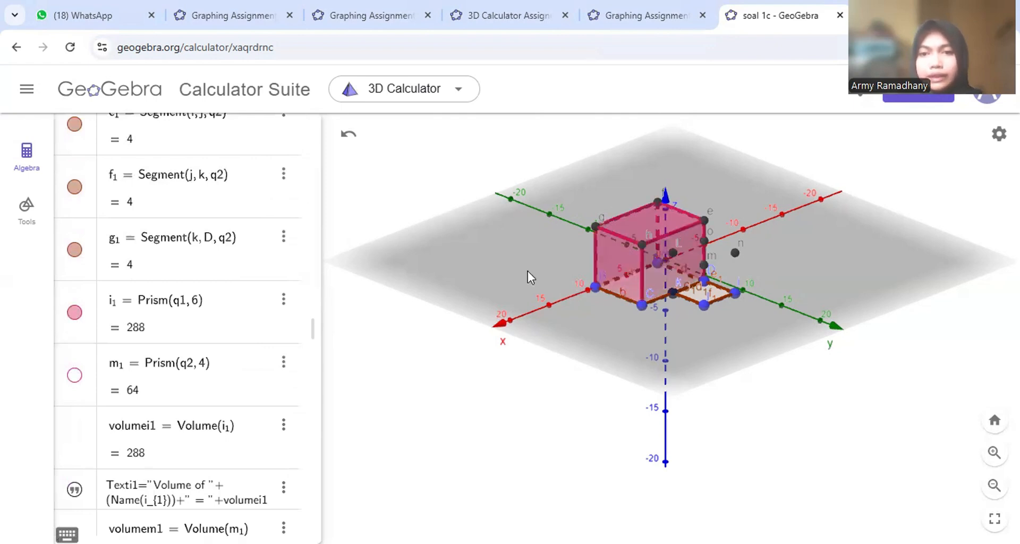
click(74, 375)
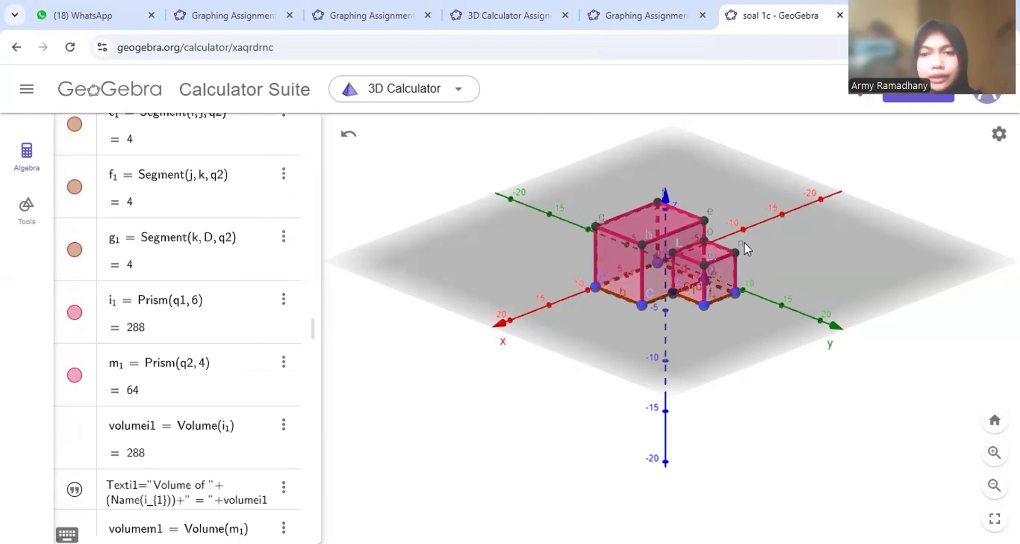
scroll(148, 450, down, 3)
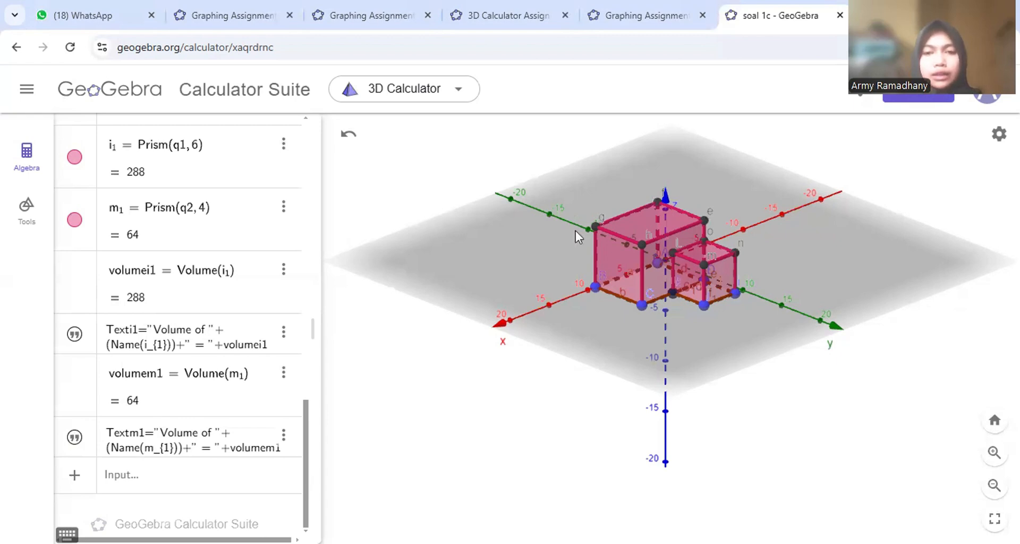
click(75, 335)
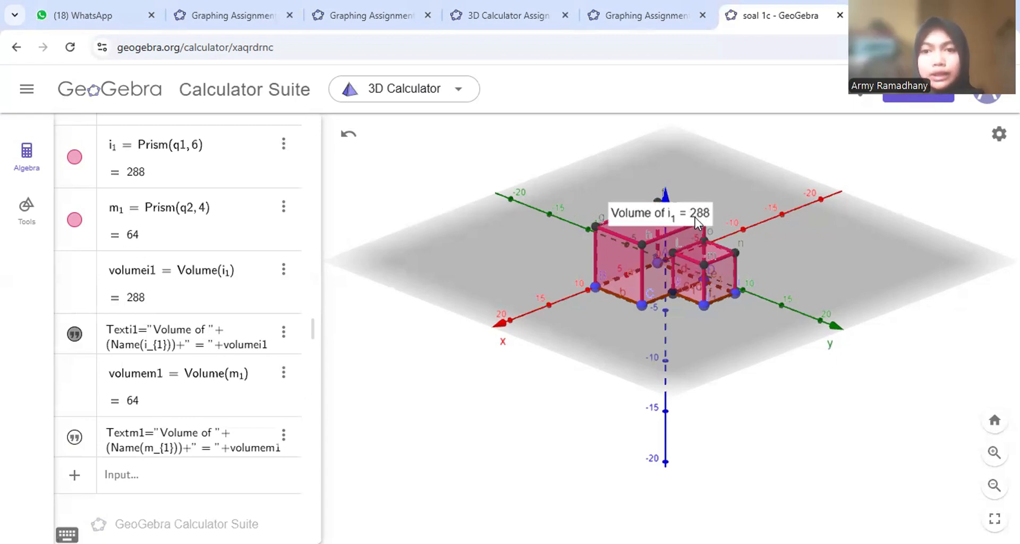
- Show the 'Volume of m1 = 64' label for prism m1
click(75, 438)
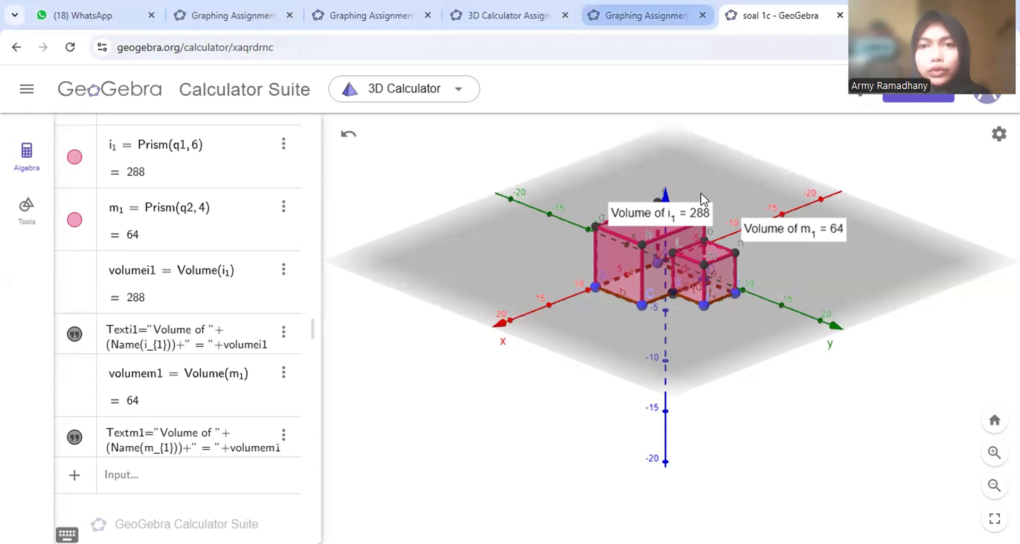
- Switch to the browser tab holding the GeoGebra Graphing assignment file
click(646, 15)
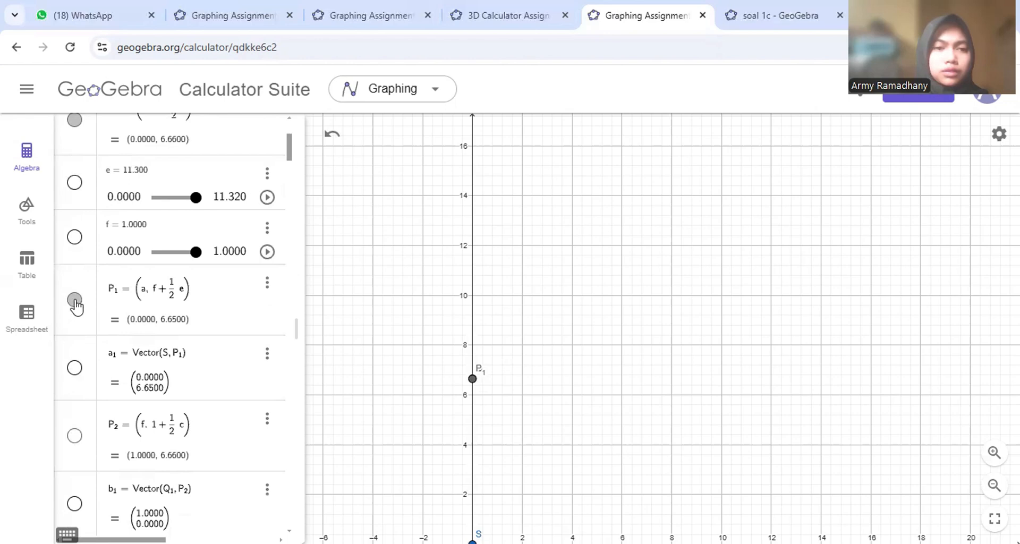
- Hide points P1, Q1 and S so nothing is drawn on the graph
click(75, 301)
scroll(76, 303, up, 3)
click(75, 326)
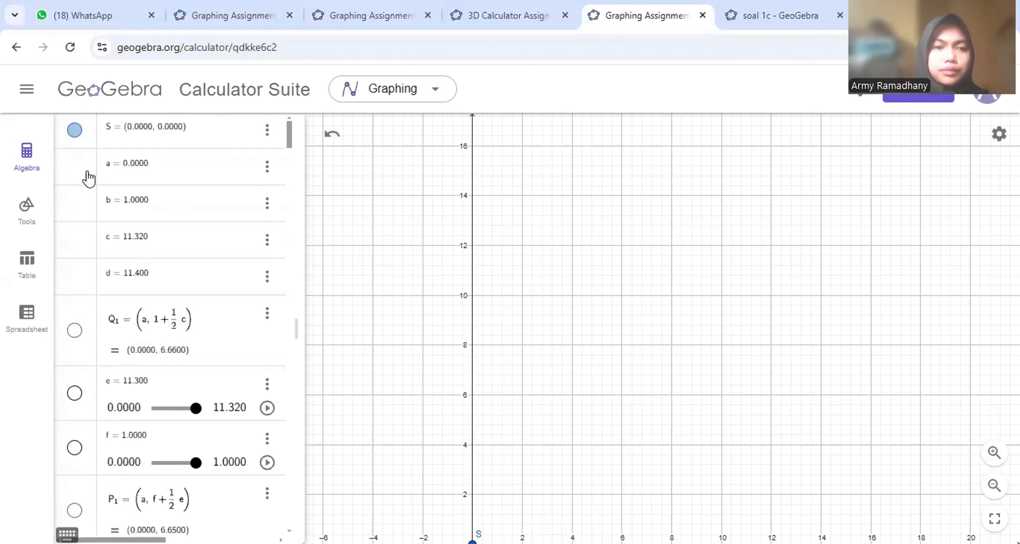
click(75, 133)
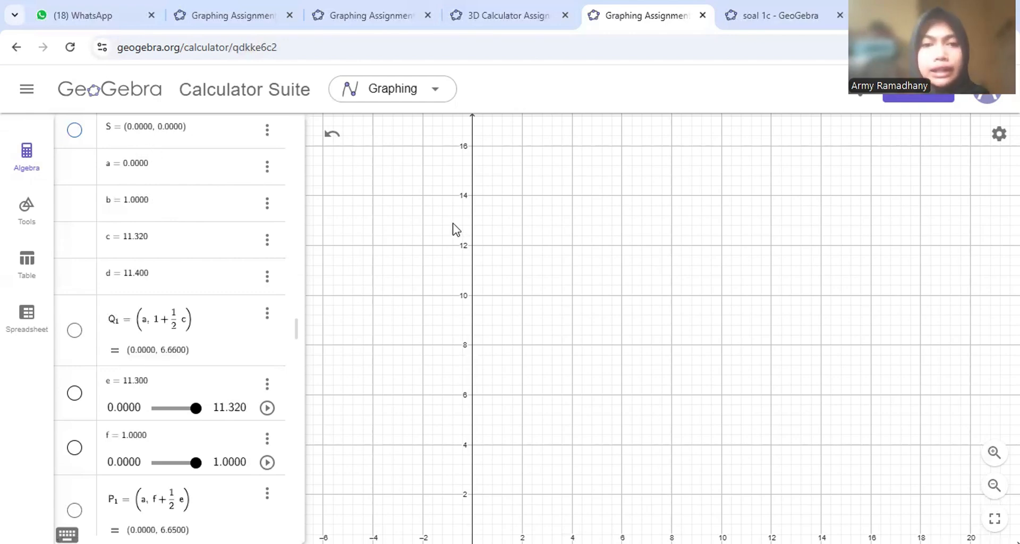
- Centre the origin and show point S, point Q1 (0, 6.66) and slider e = 11.3
drag(453, 227, 527, 95)
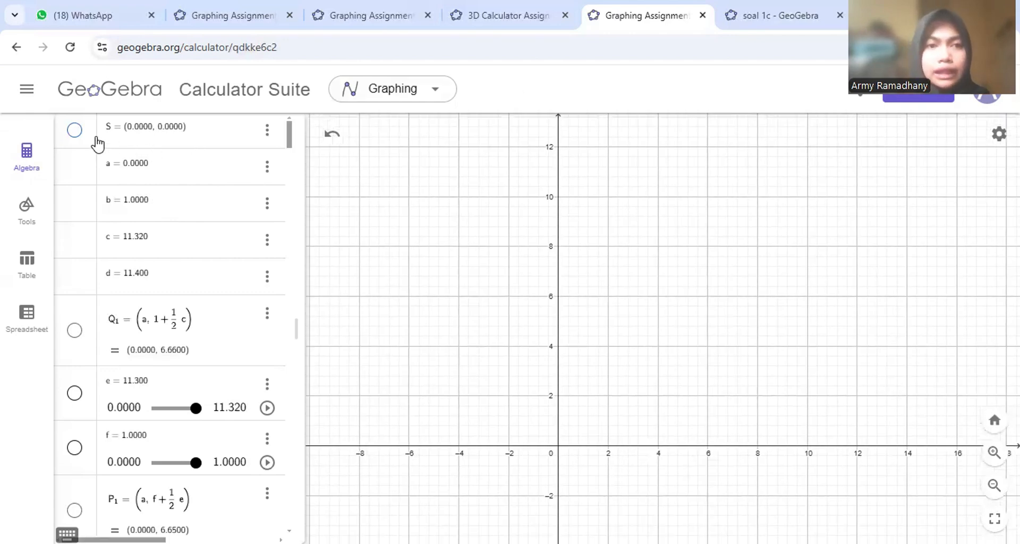
click(73, 130)
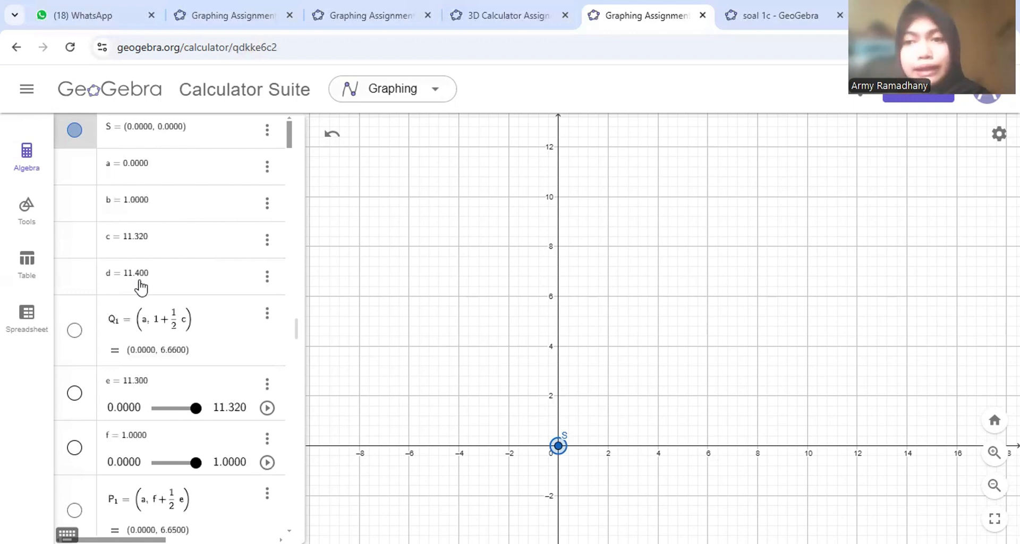
click(69, 330)
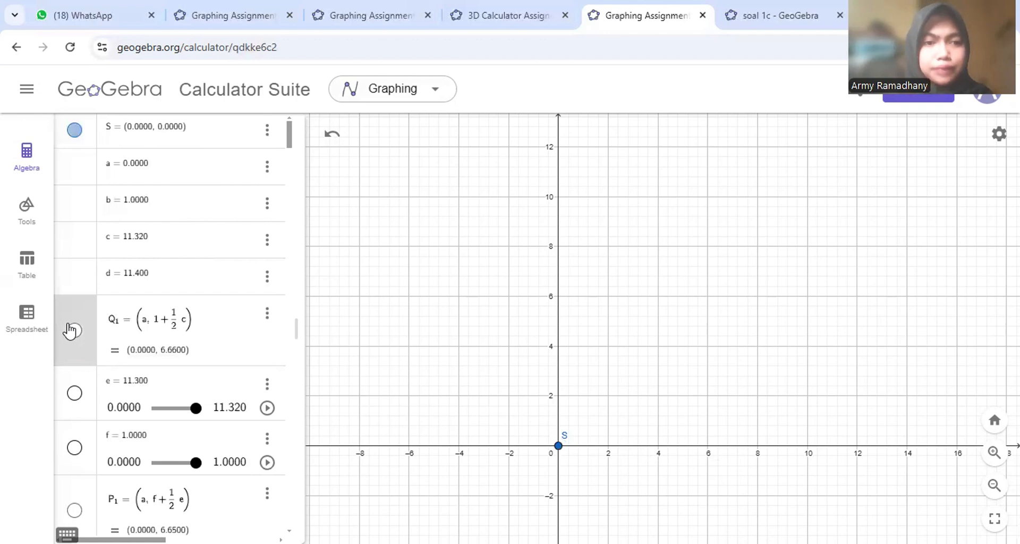
click(70, 330)
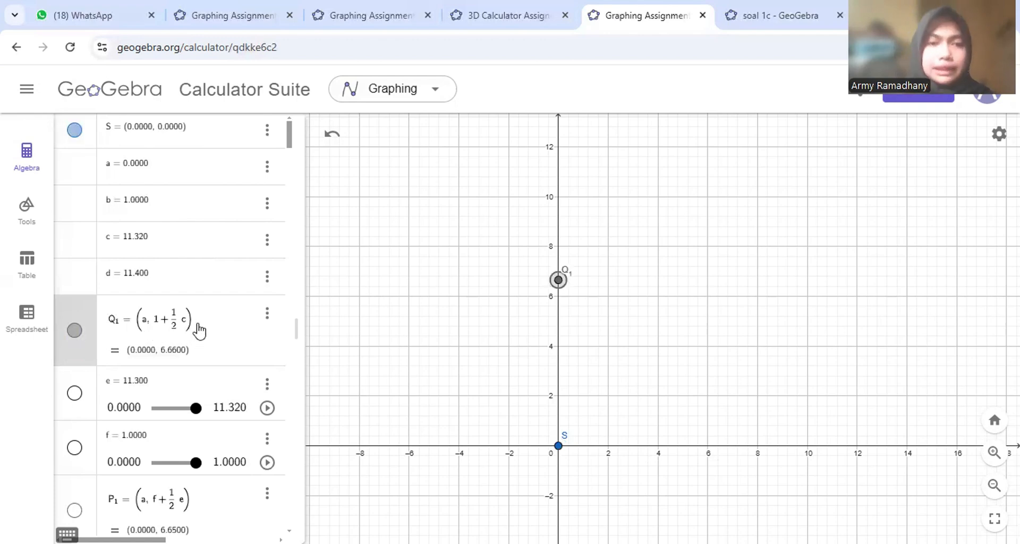
click(82, 396)
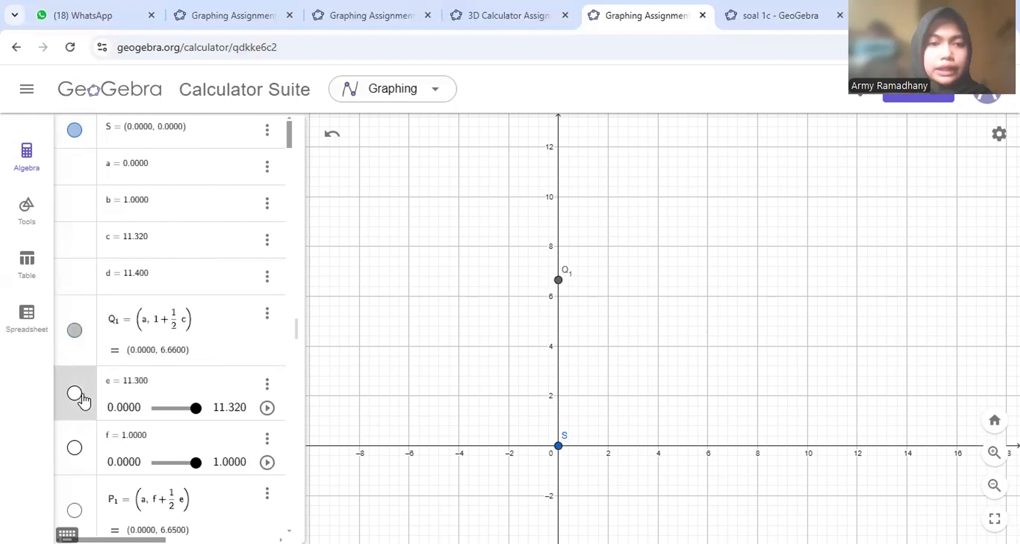
click(80, 396)
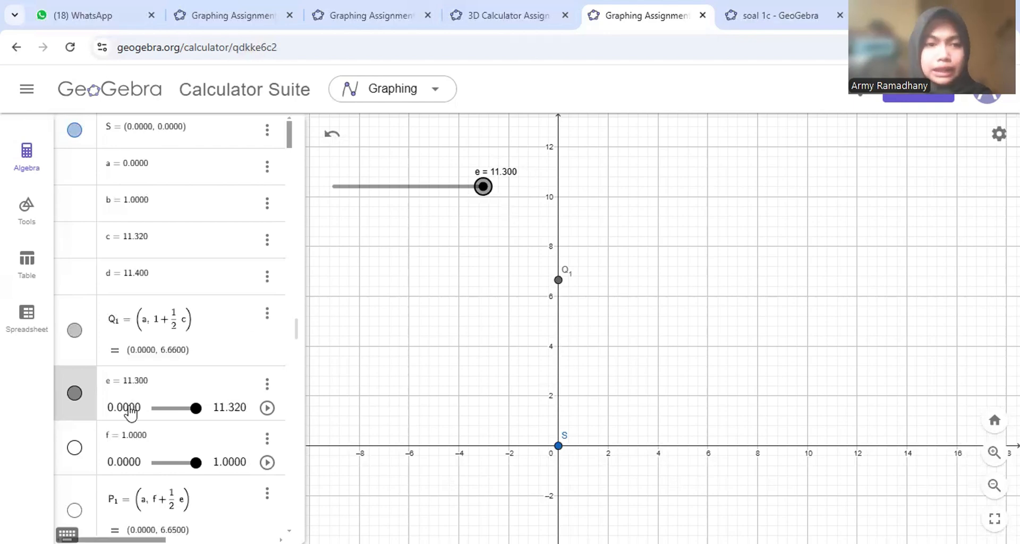
- Show slider f = 1, point P1 at (0, 6.65) and vector a1 from S to P1
scroll(130, 411, down, 2)
click(74, 323)
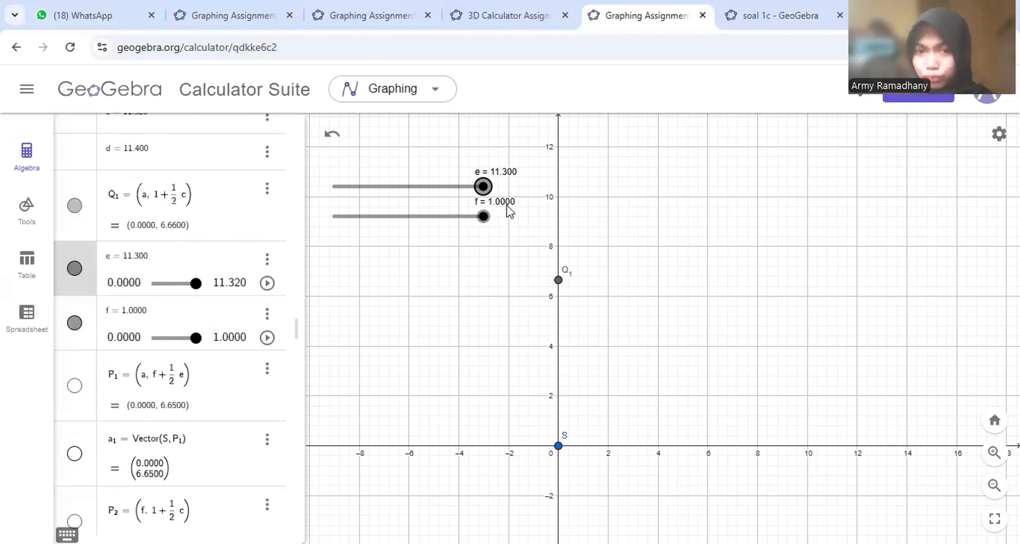
scroll(223, 319, down, 2)
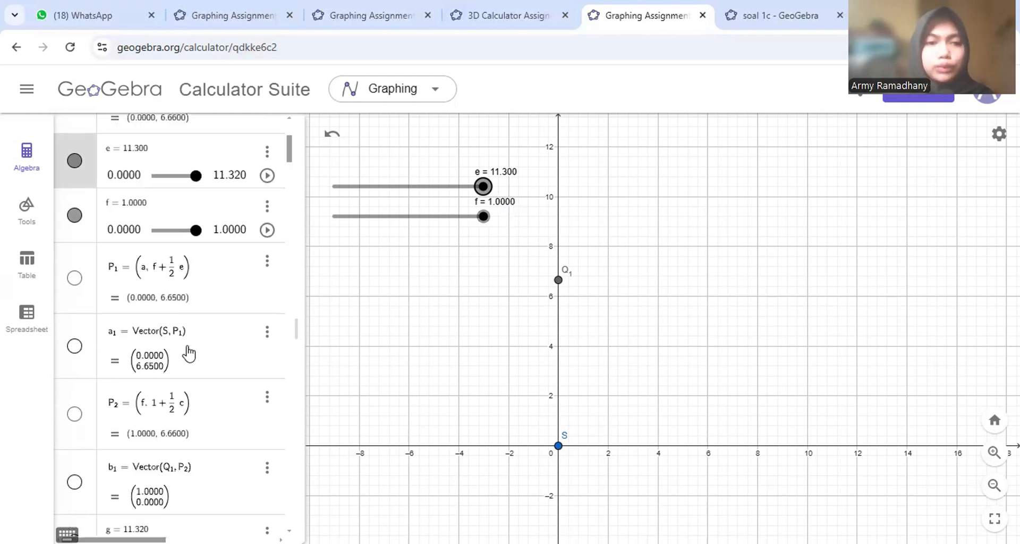
click(75, 280)
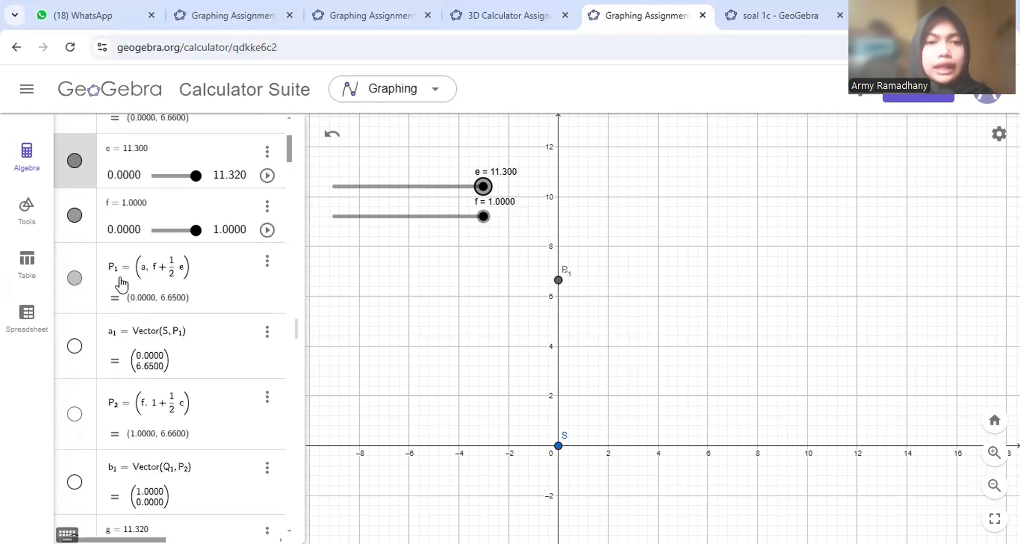
click(558, 282)
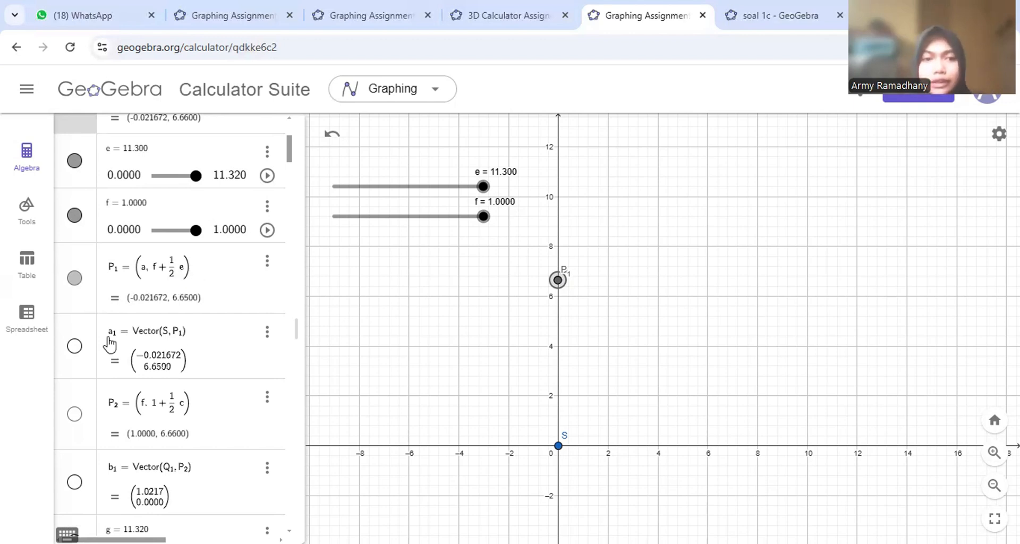
click(75, 353)
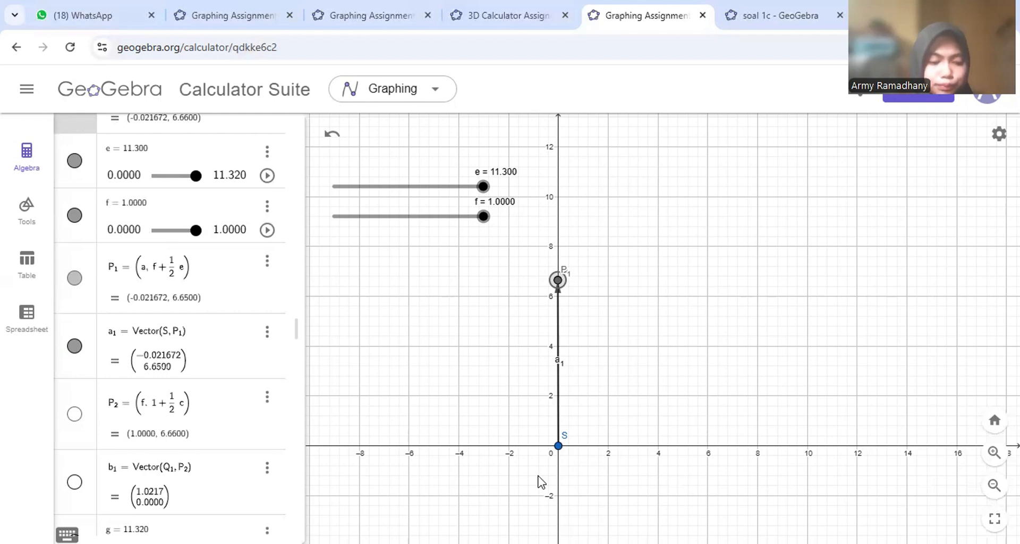
- Show point P2 and vector b1 from P1 to P2, framing them in view
scroll(71, 458, down, 2)
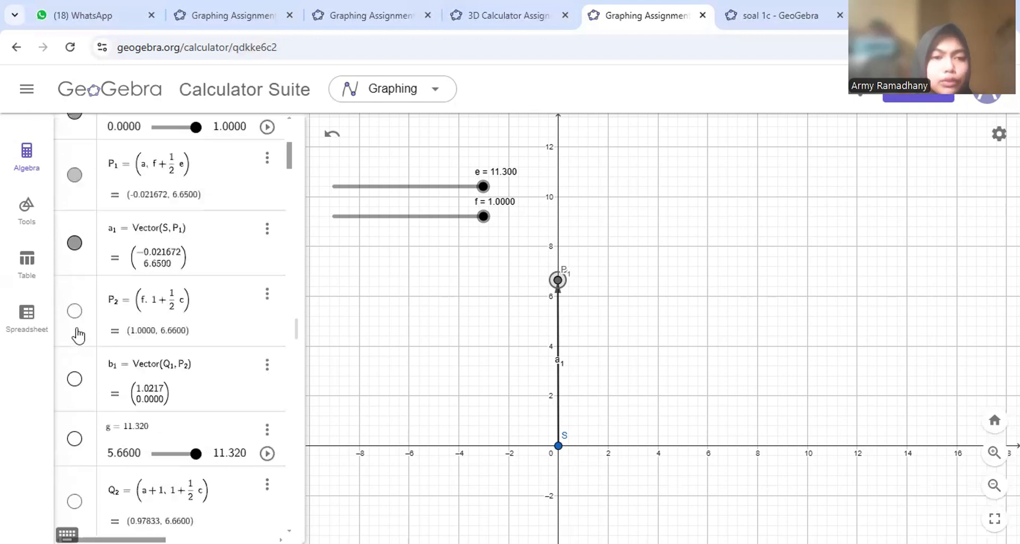
click(73, 312)
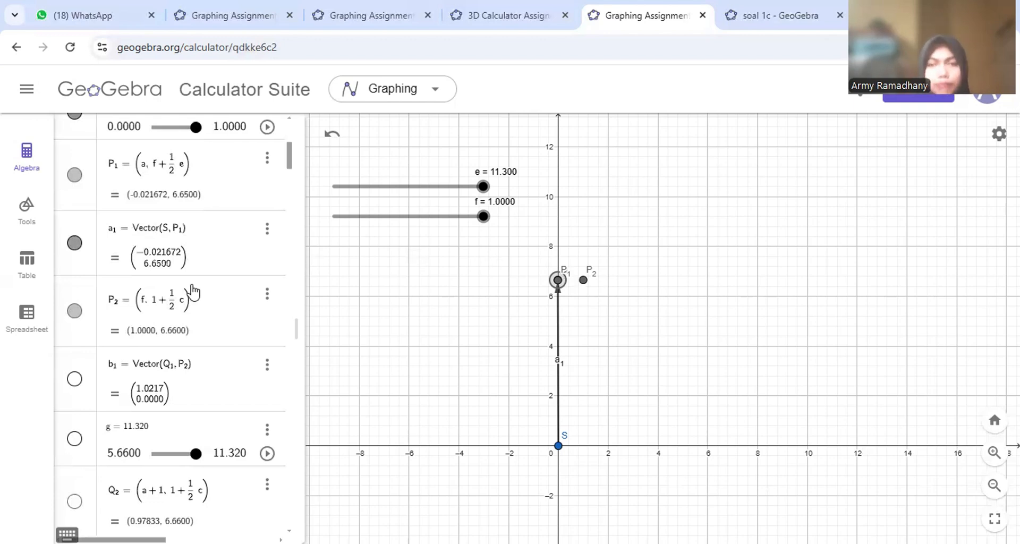
click(75, 378)
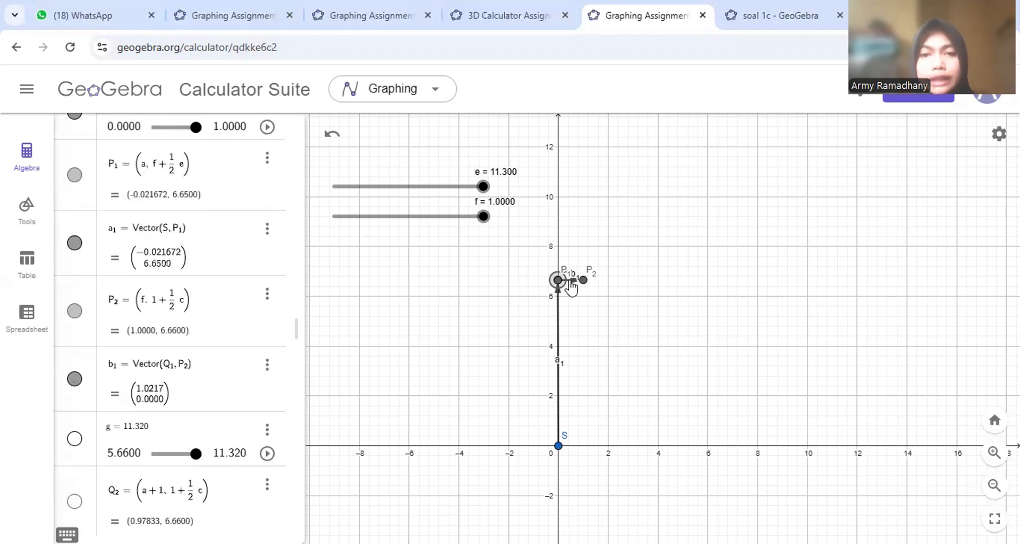
scroll(571, 287, up, 5)
drag(583, 342, 573, 259)
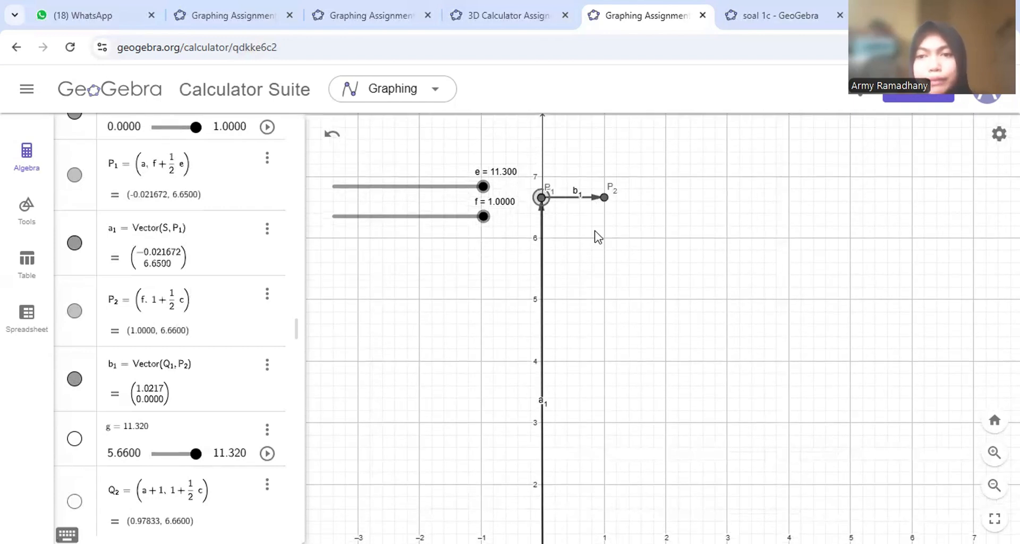
- Show slider g = 11.32 and point Q2 near (0.98, 6.66)
scroll(96, 419, down, 2)
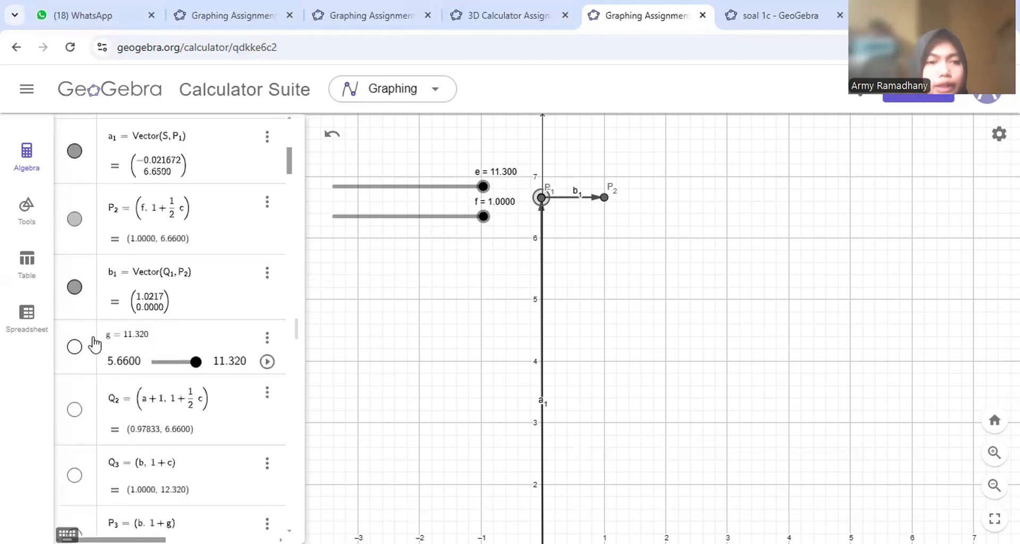
click(75, 346)
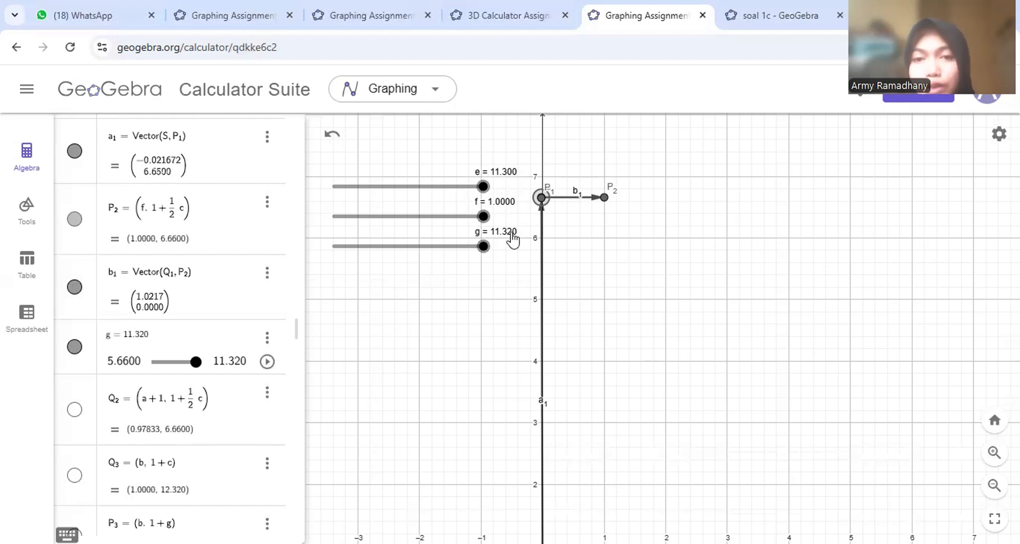
scroll(107, 375, down, 3)
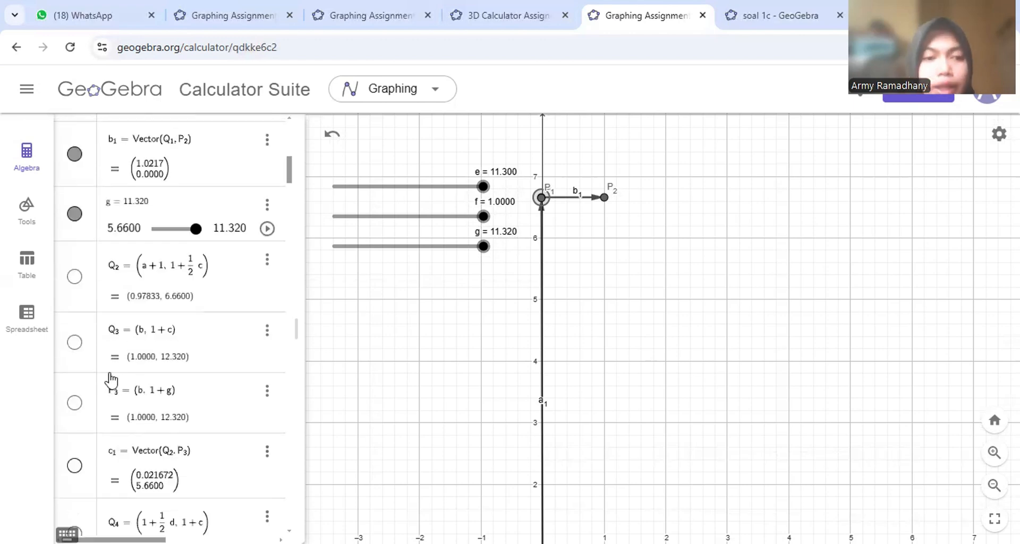
click(73, 275)
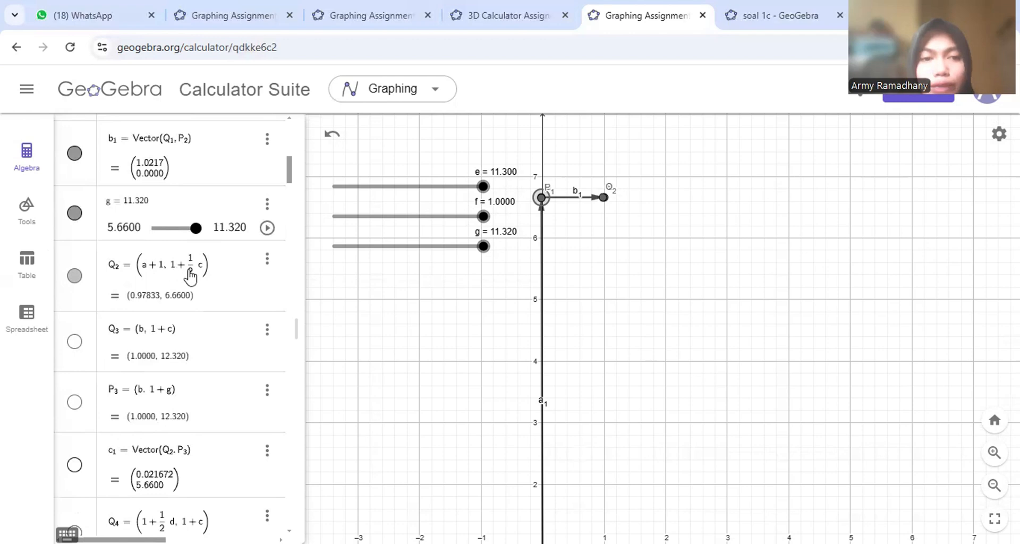
- Show point P3 at (1, 12.32) and vector c1 from Q2, recentring the graph on it
scroll(510, 300, down, 4)
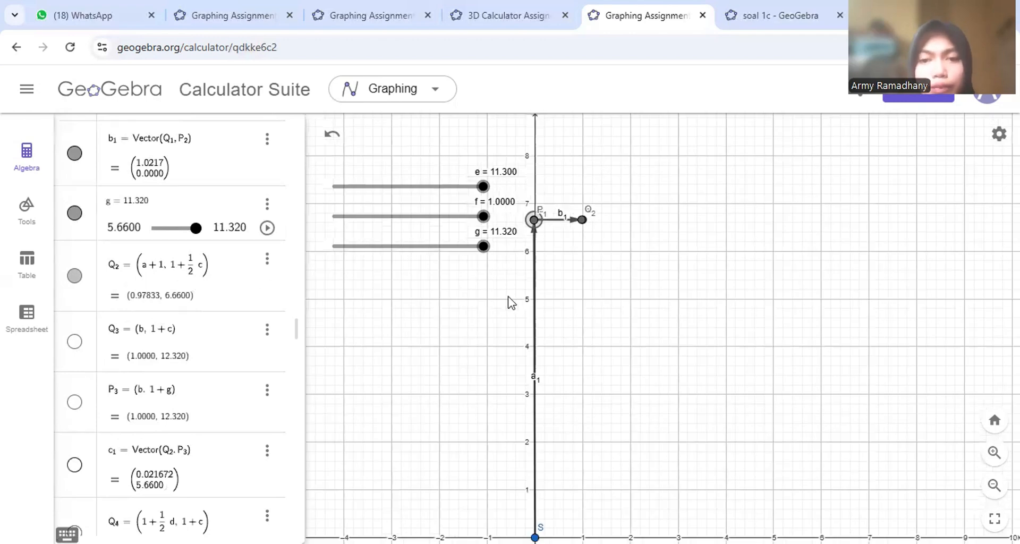
scroll(510, 302, up, 1)
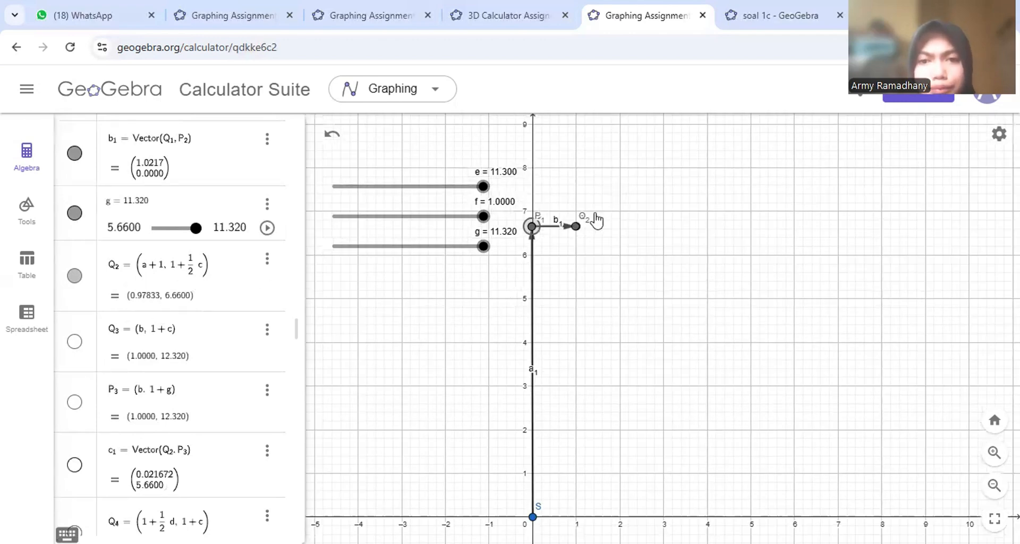
scroll(531, 239, up, 1)
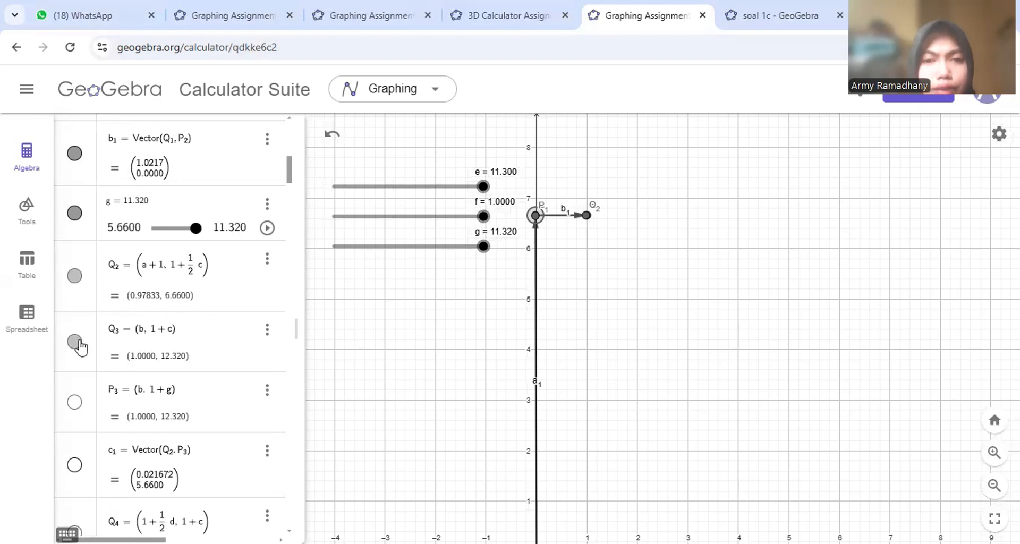
scroll(467, 312, down, 2)
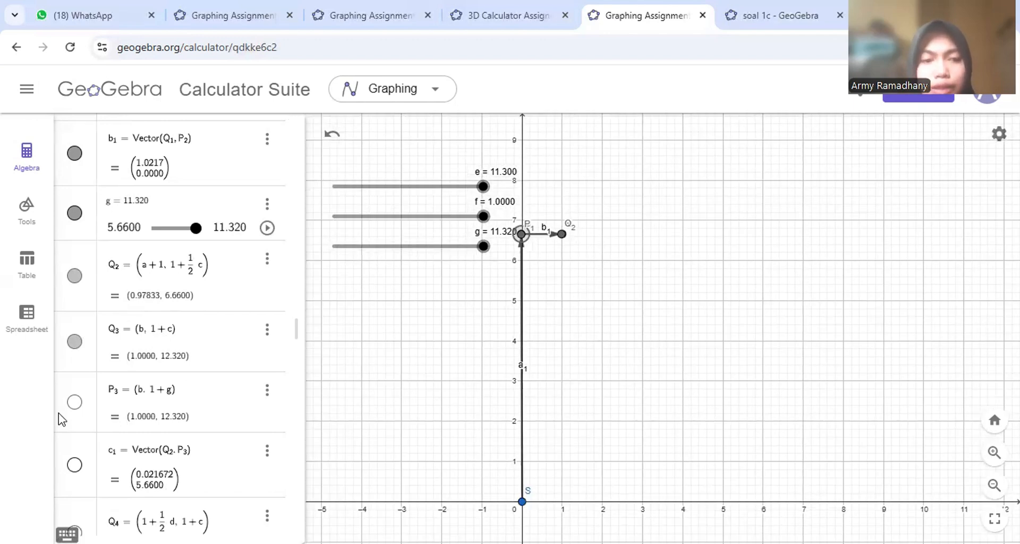
click(76, 403)
scroll(483, 346, down, 2)
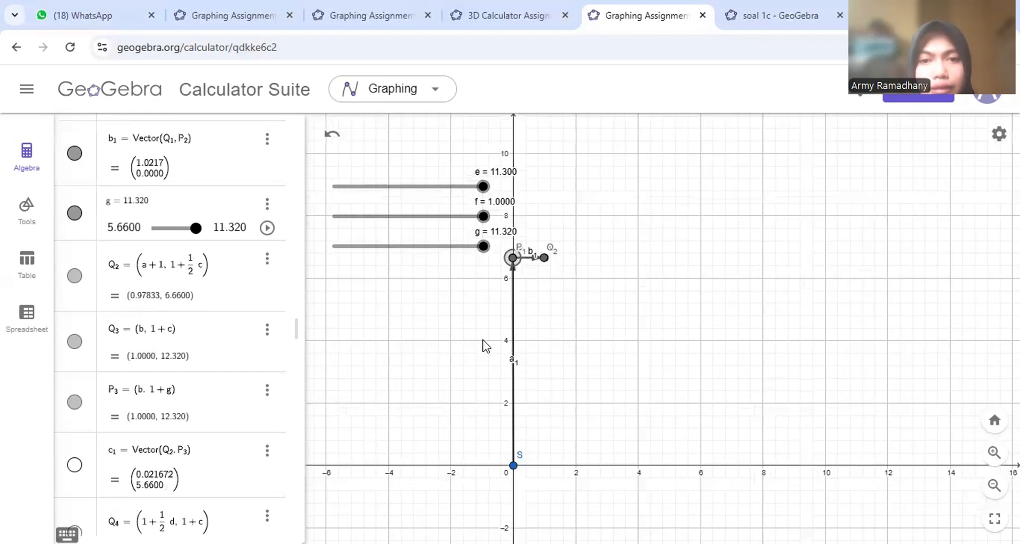
click(74, 465)
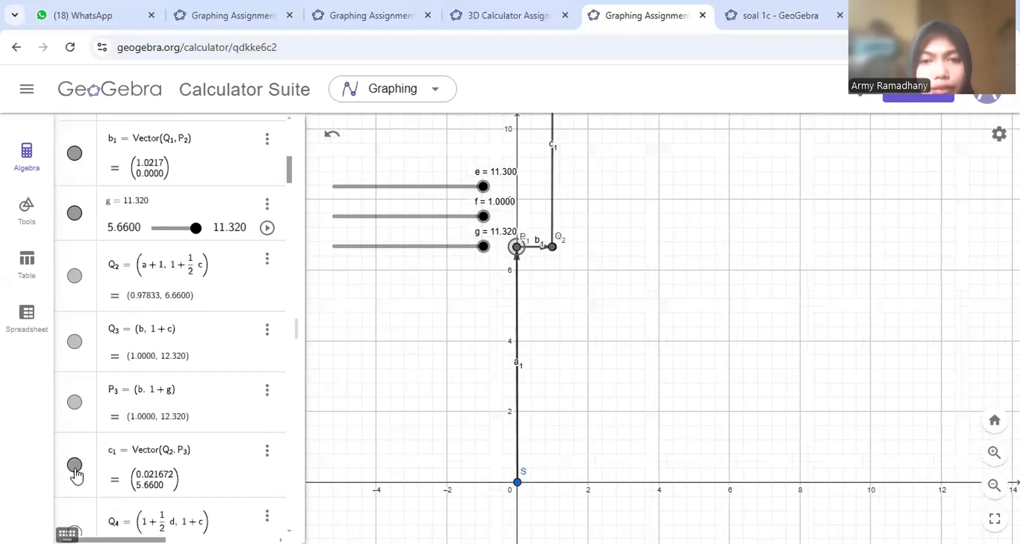
scroll(427, 329, down, 3)
scroll(427, 330, down, 2)
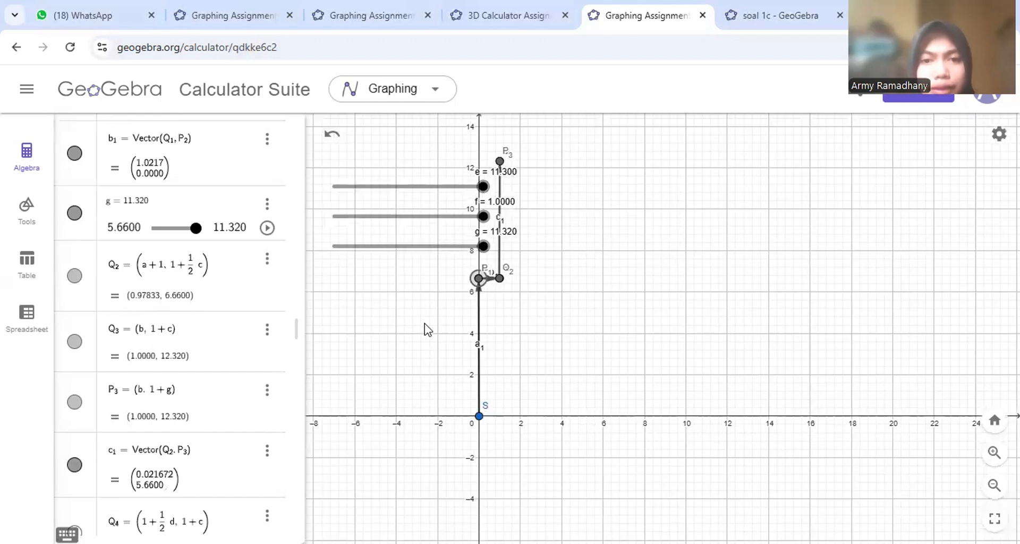
scroll(427, 329, down, 1)
drag(566, 271, 669, 268)
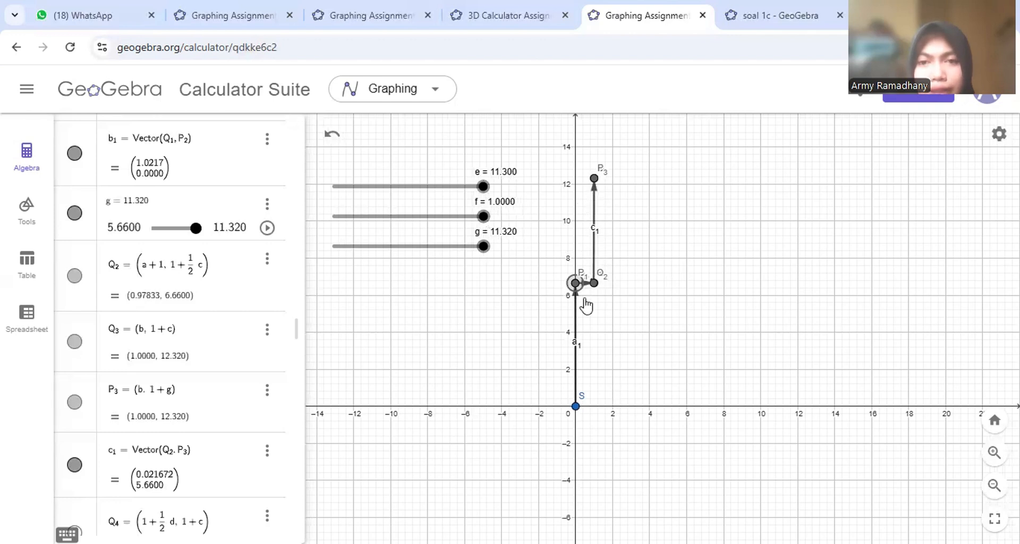
scroll(627, 236, up, 3)
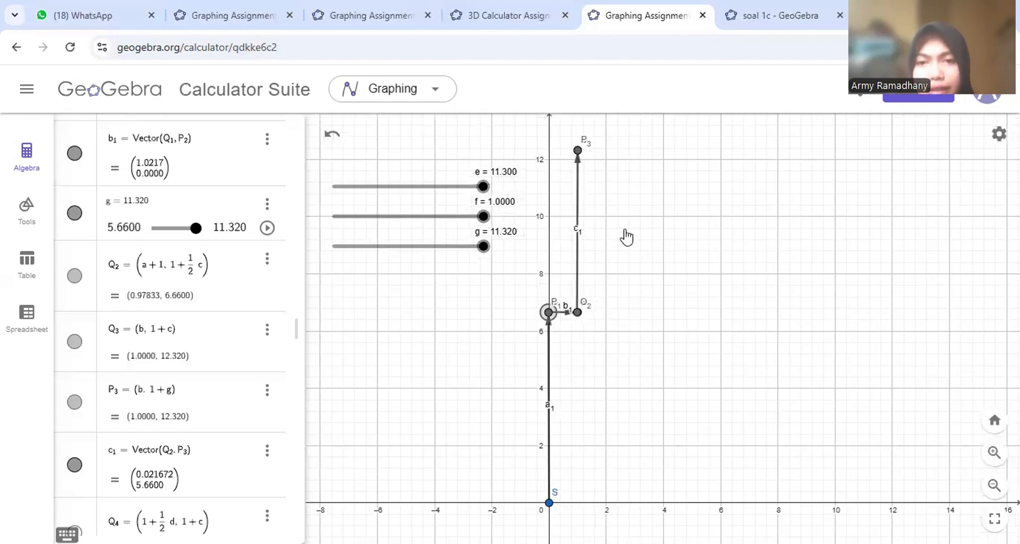
- Show point Q4 and slider h = 5.7 on the graph
scroll(273, 318, down, 3)
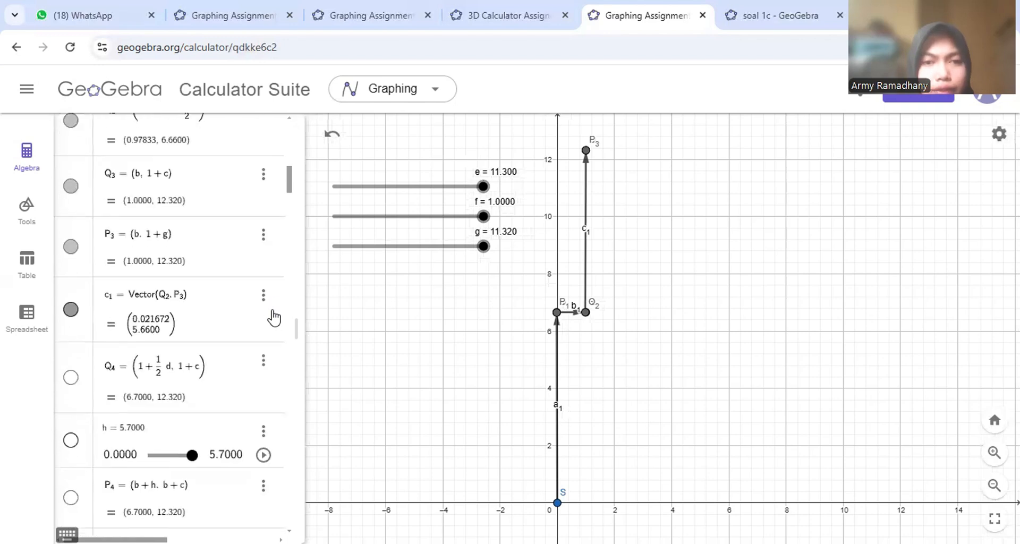
click(71, 377)
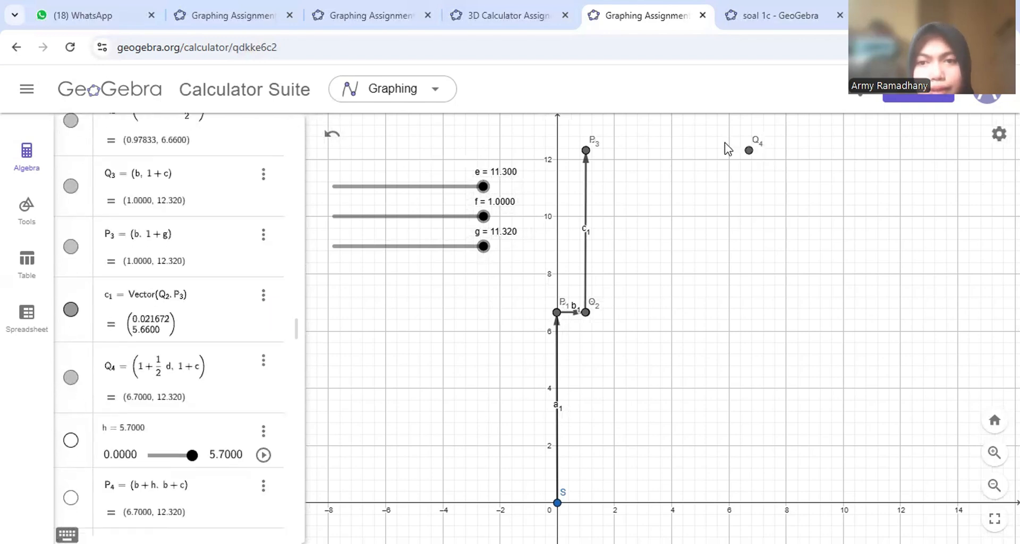
click(71, 440)
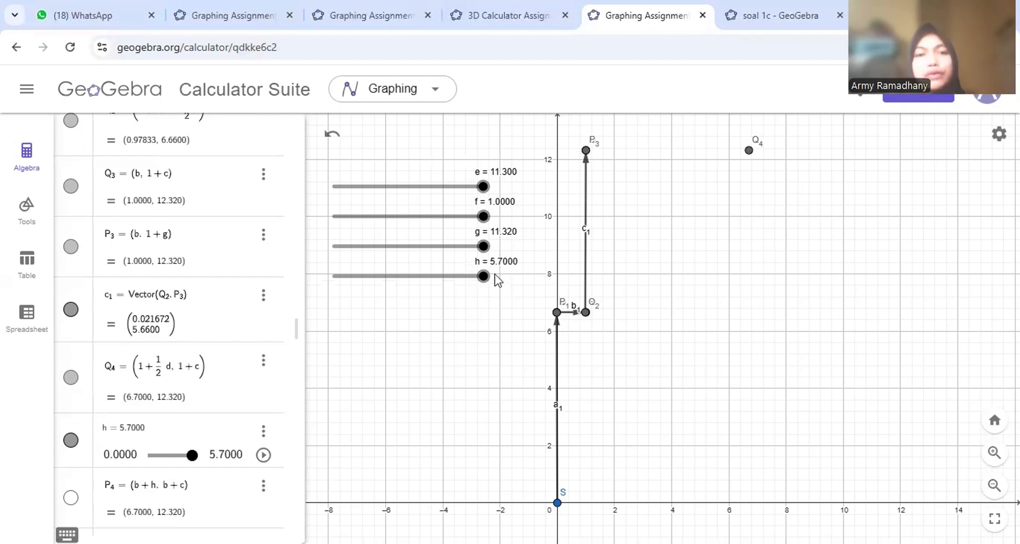
scroll(207, 216, up, 10)
scroll(179, 216, up, 1)
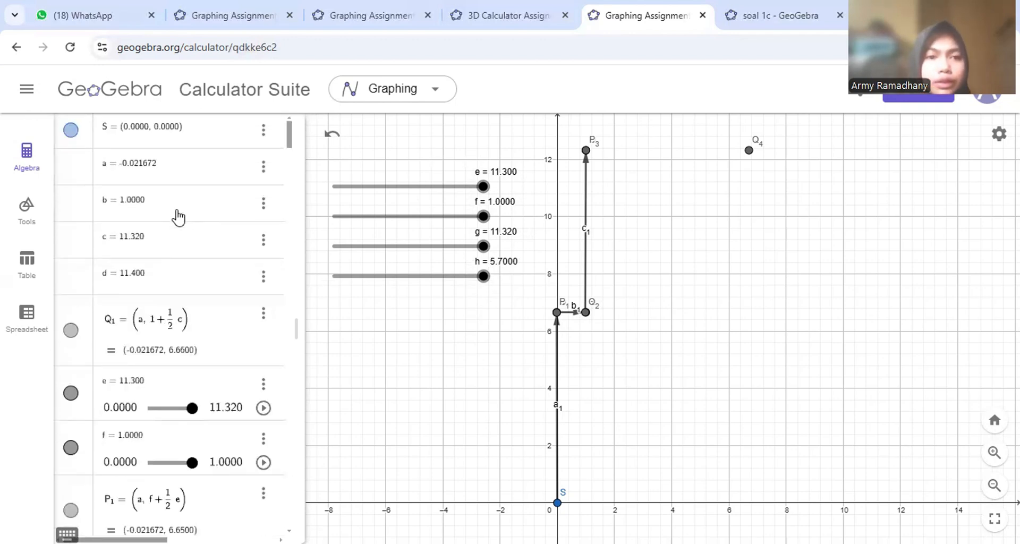
scroll(178, 216, down, 10)
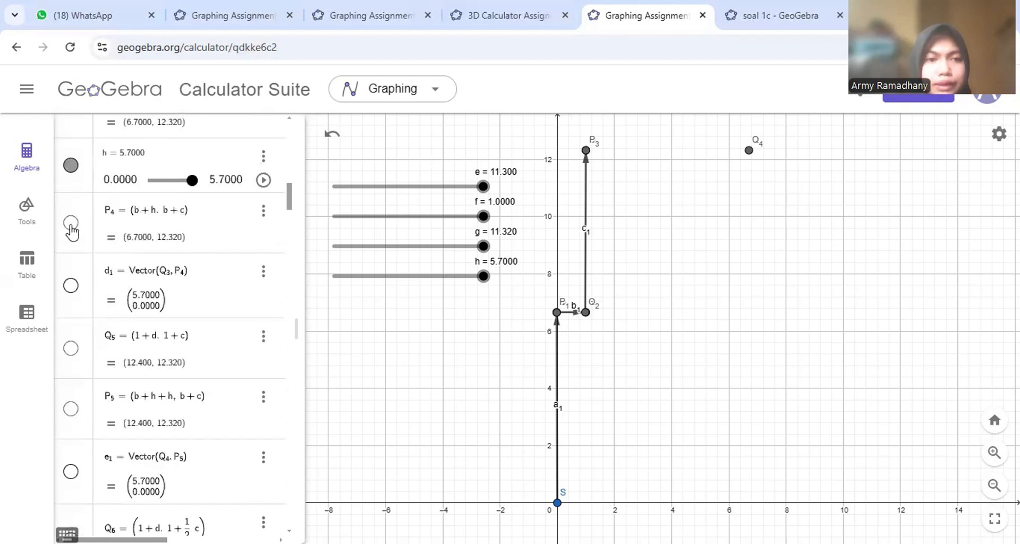
- Show points P4, Q5, P5 (12.4, 12.32) and vectors d1 and e1 at height 12.32
click(70, 223)
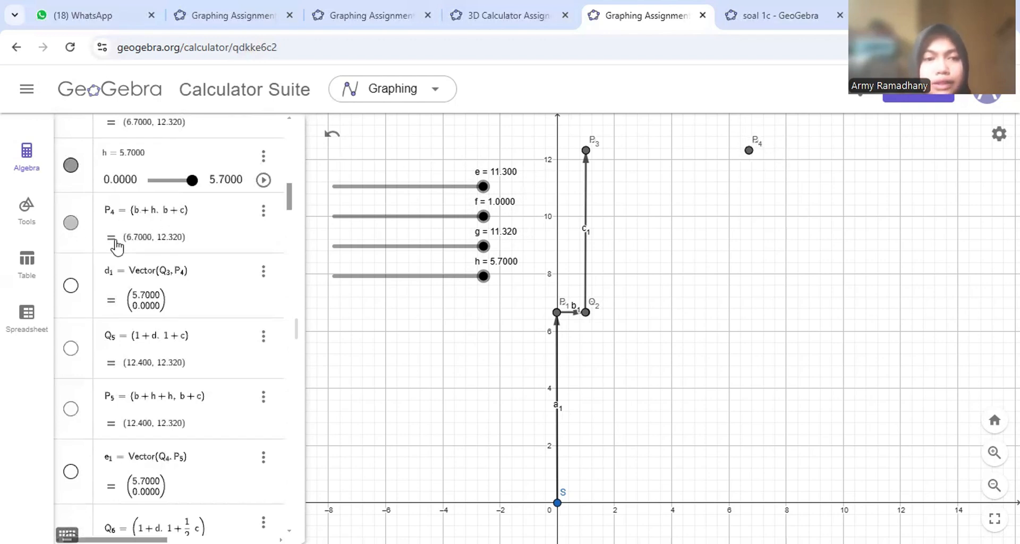
click(70, 287)
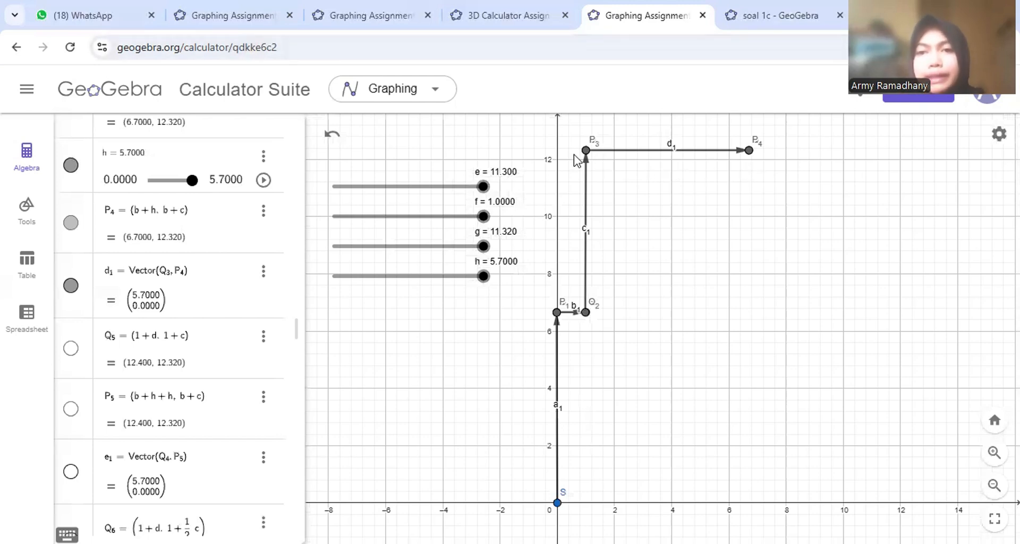
click(72, 349)
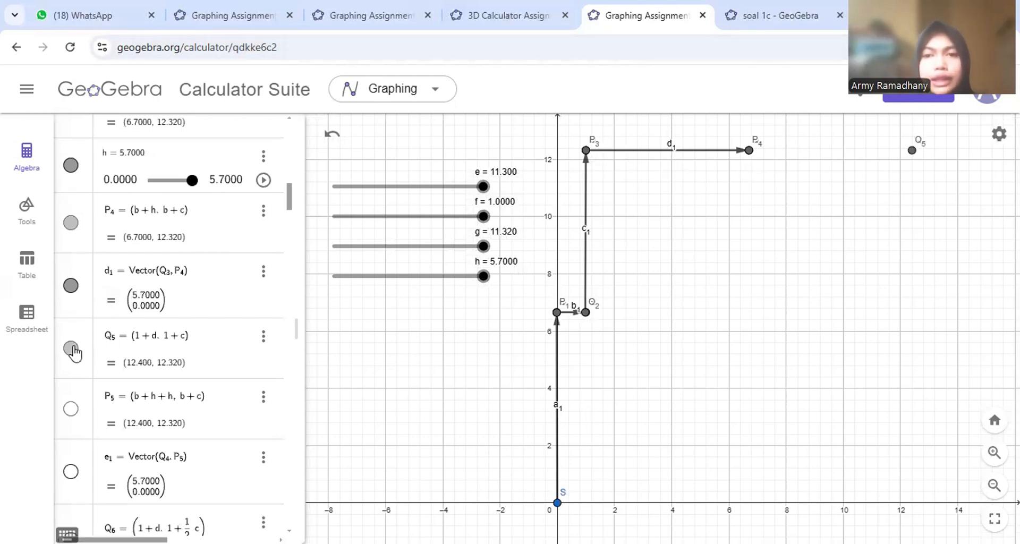
scroll(500, 330, down, 2)
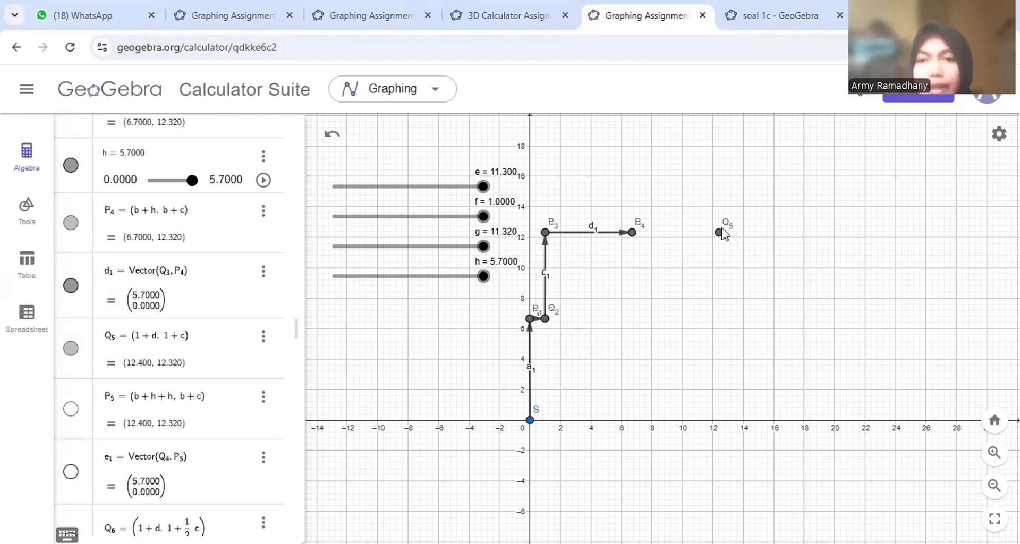
click(70, 409)
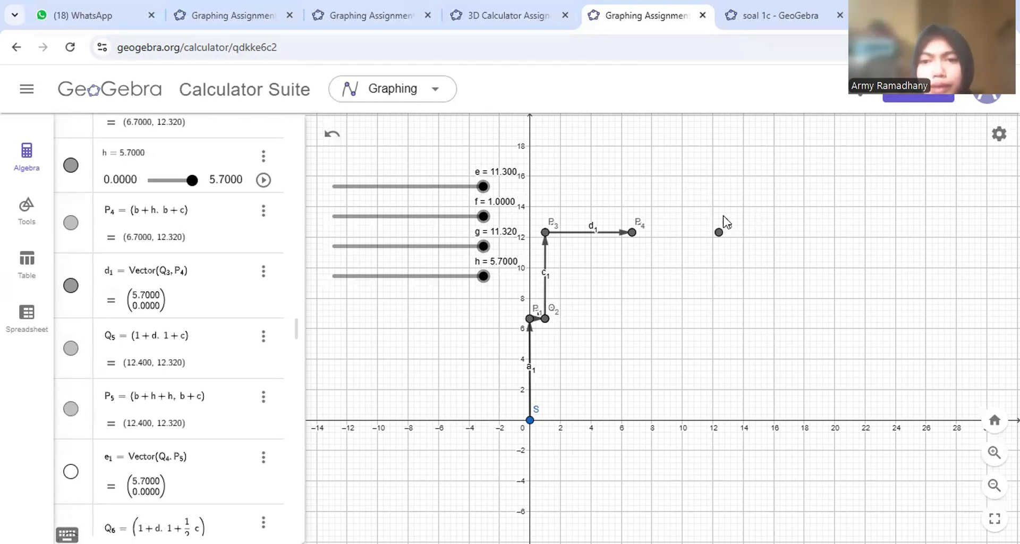
click(71, 472)
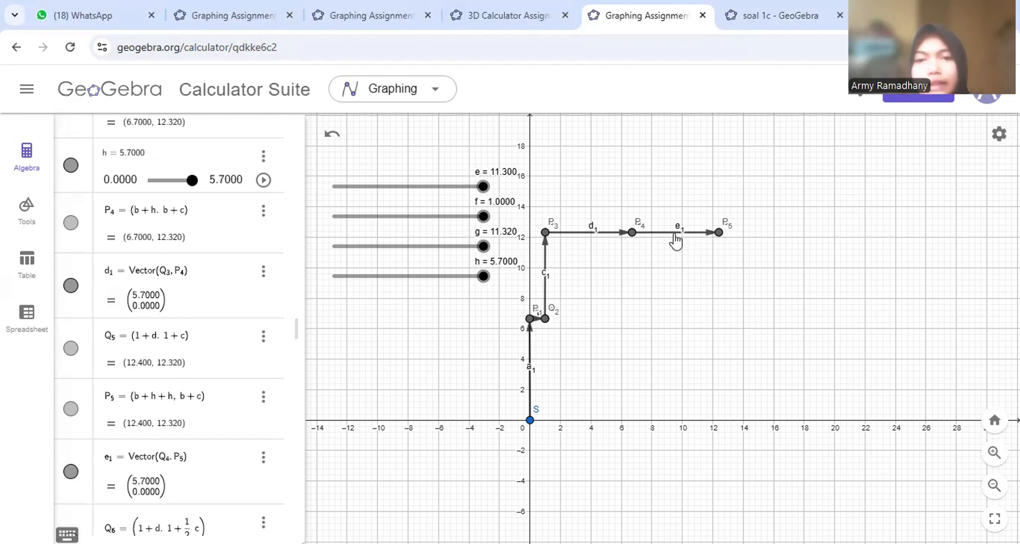
scroll(258, 425, down, 5)
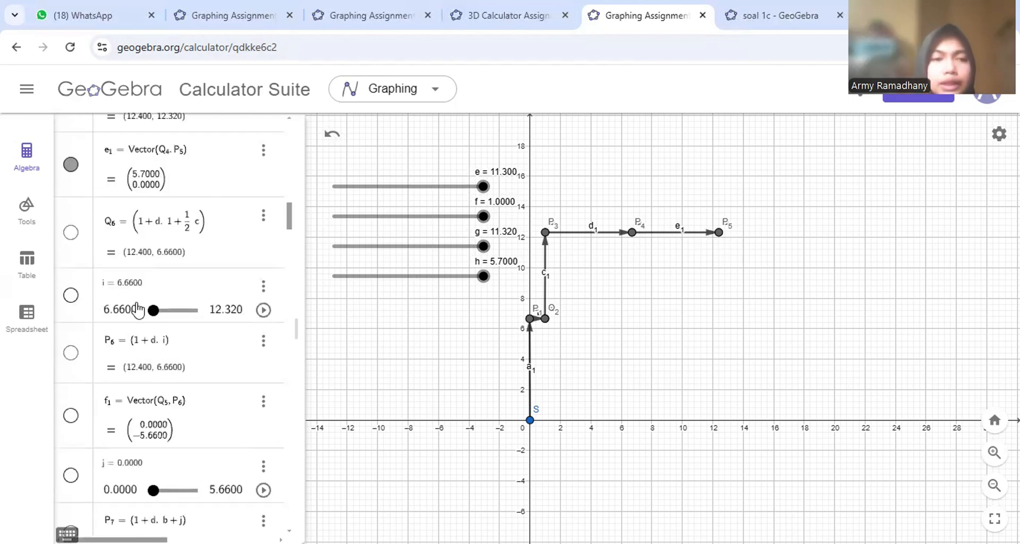
- Show point Q6, slider i (6.66) and vector f1 running down from P5 to P6
click(71, 232)
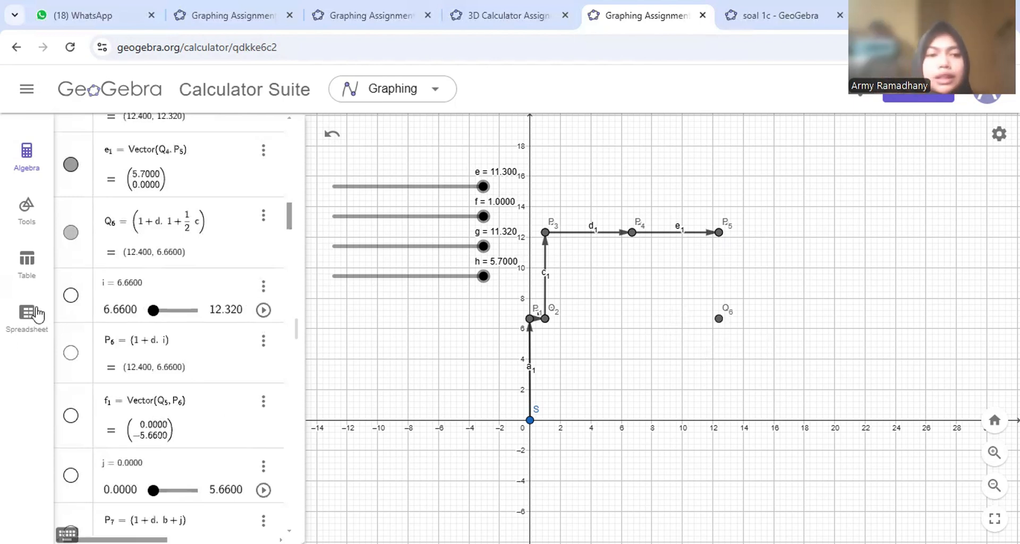
click(71, 295)
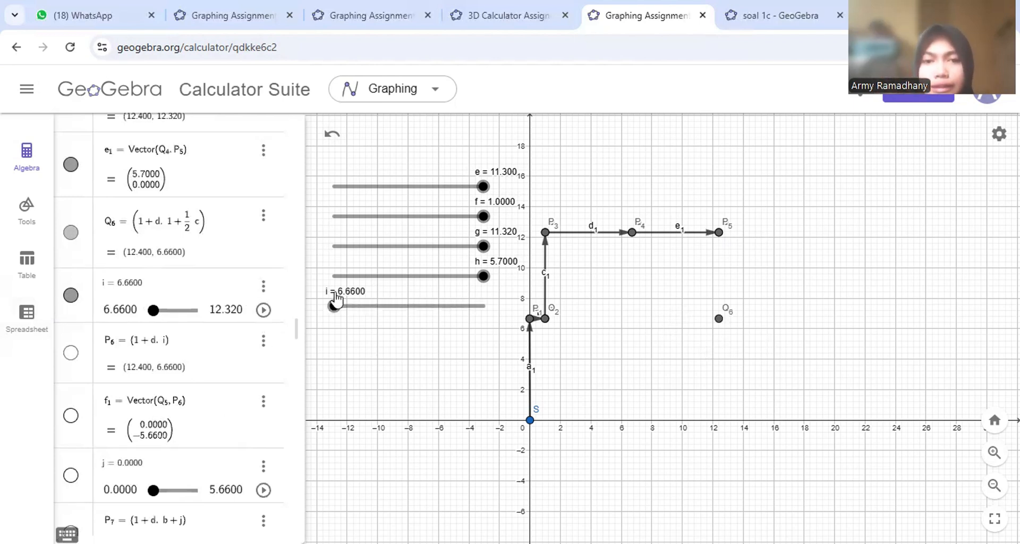
mouse_move(333, 306)
mouse_down()
mouse_move(369, 308)
mouse_move(325, 314)
mouse_up()
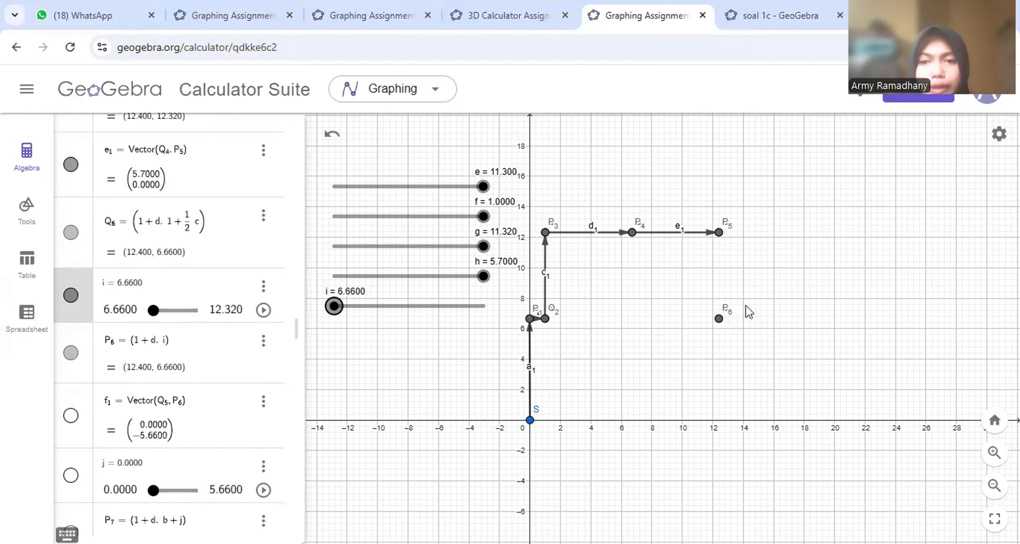
click(73, 415)
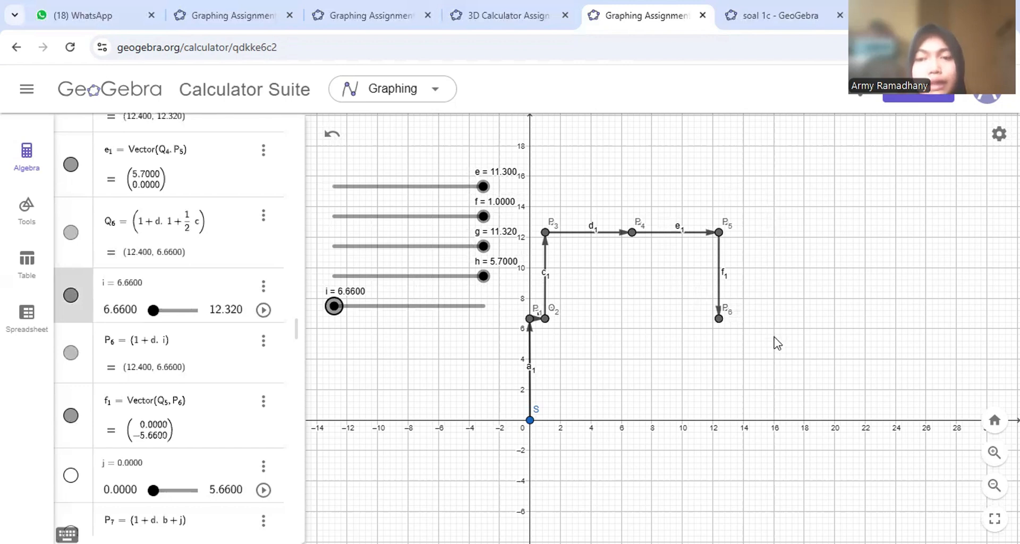
scroll(175, 419, down, 5)
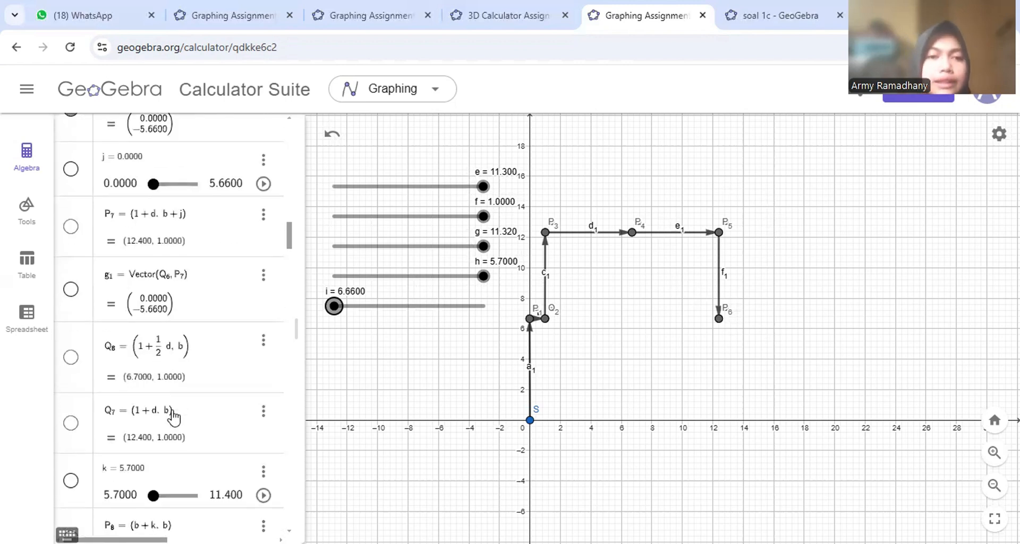
- Show slider j, point P7 and vector g1 dropping from P6 to P7 (12.4, 1)
click(71, 169)
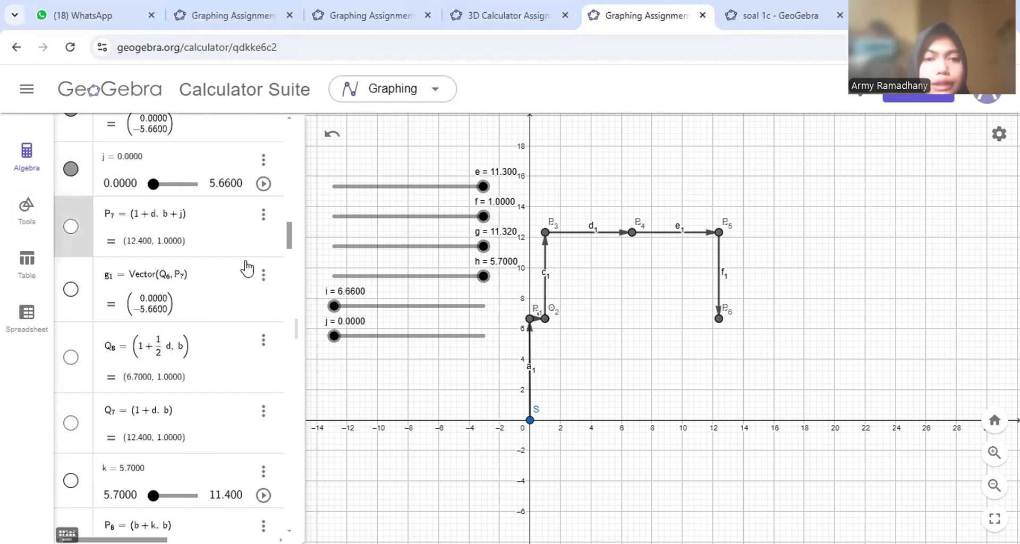
click(71, 227)
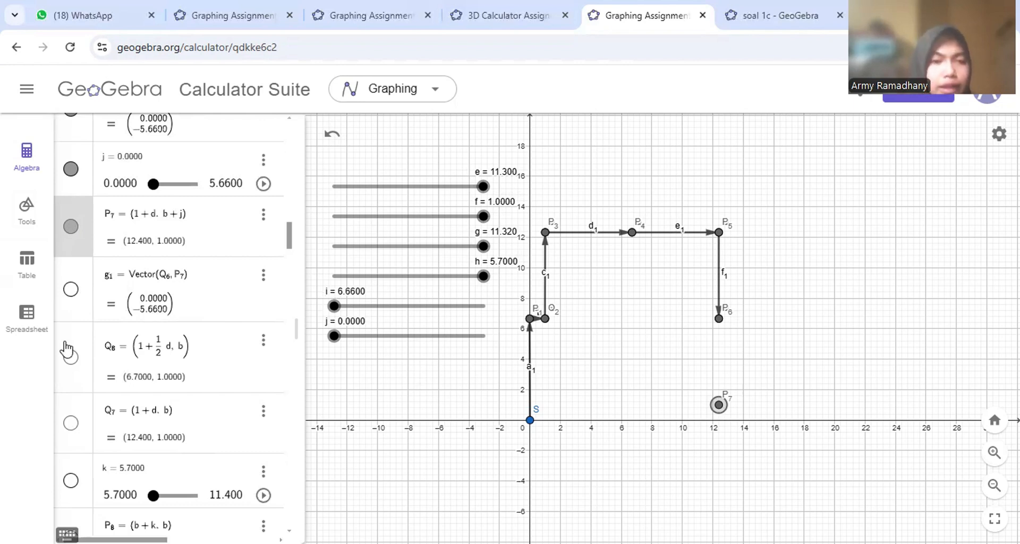
click(65, 301)
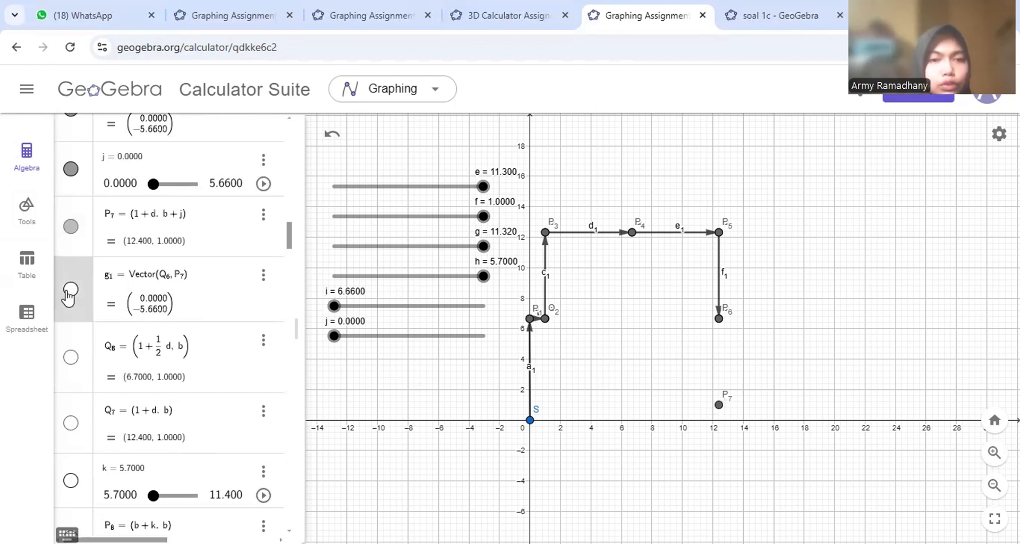
click(69, 291)
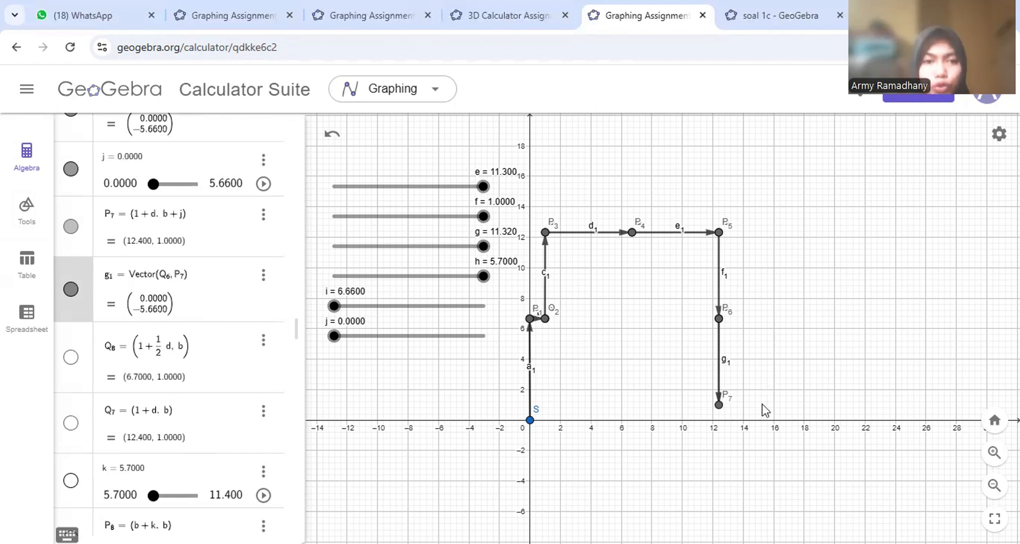
- Show point Q8, point Q7 at P7's position, and slider k
click(70, 360)
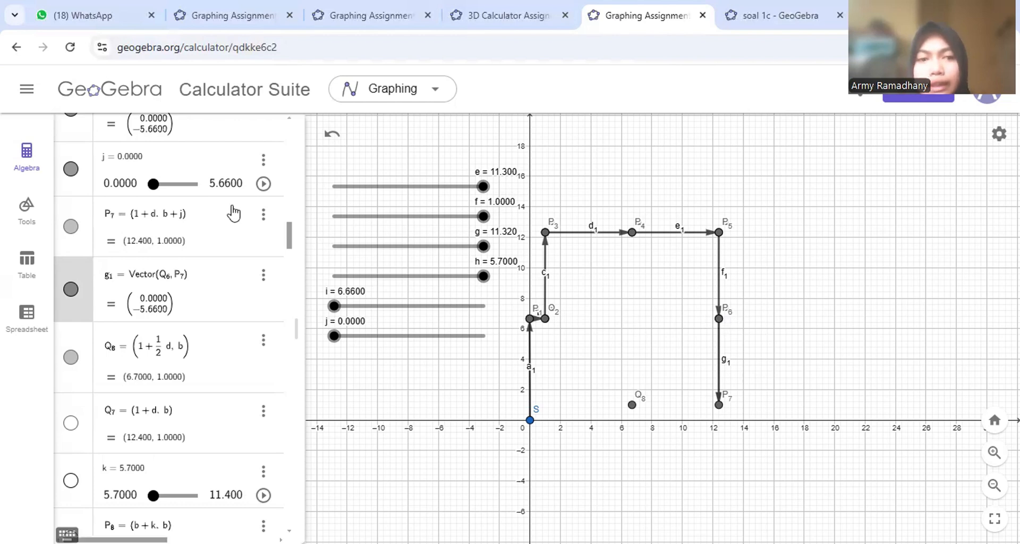
click(70, 357)
click(71, 356)
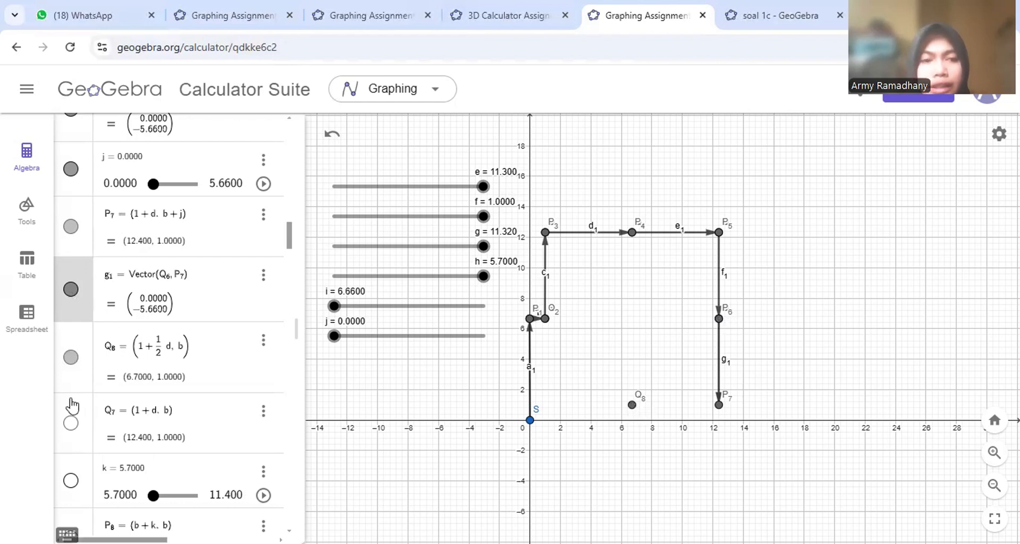
click(71, 423)
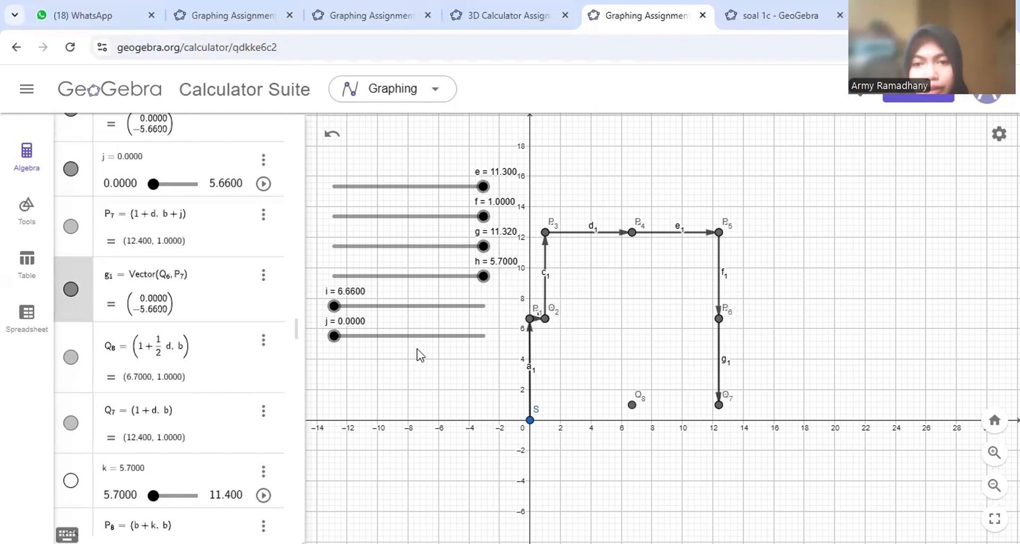
scroll(124, 434, down, 2)
click(71, 379)
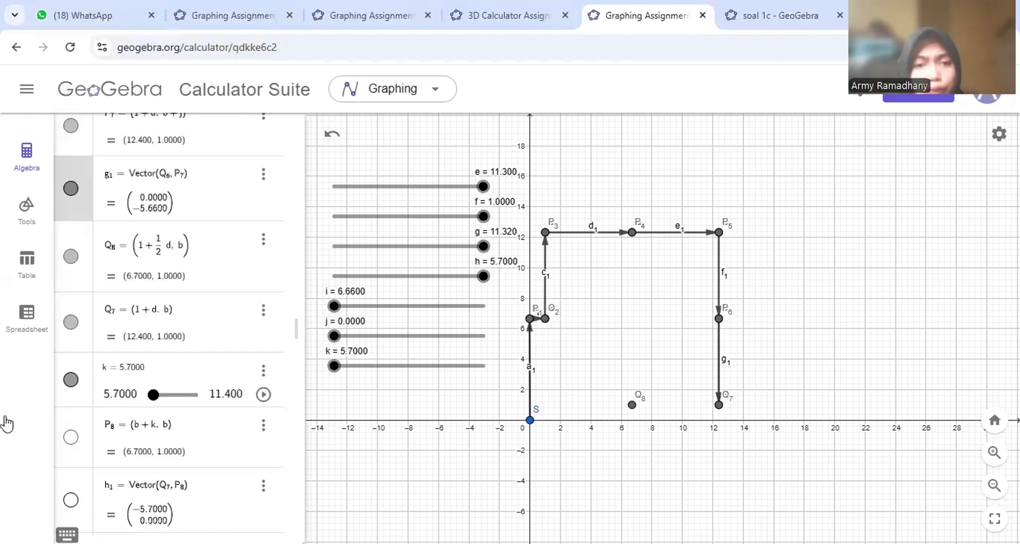
- Show point P8, vector h1 from Q7 to P8, point Q9 and slider l
click(72, 438)
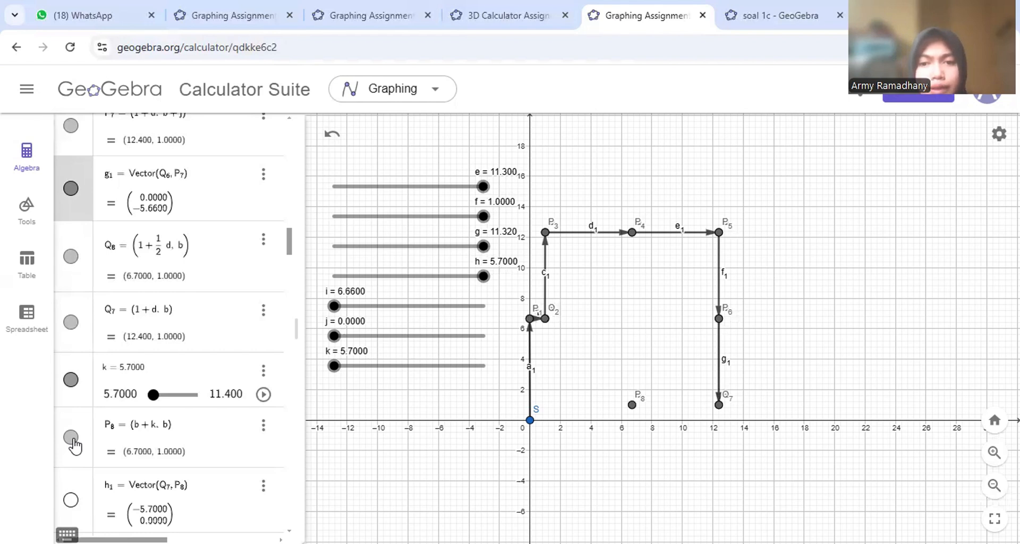
scroll(193, 414, down, 4)
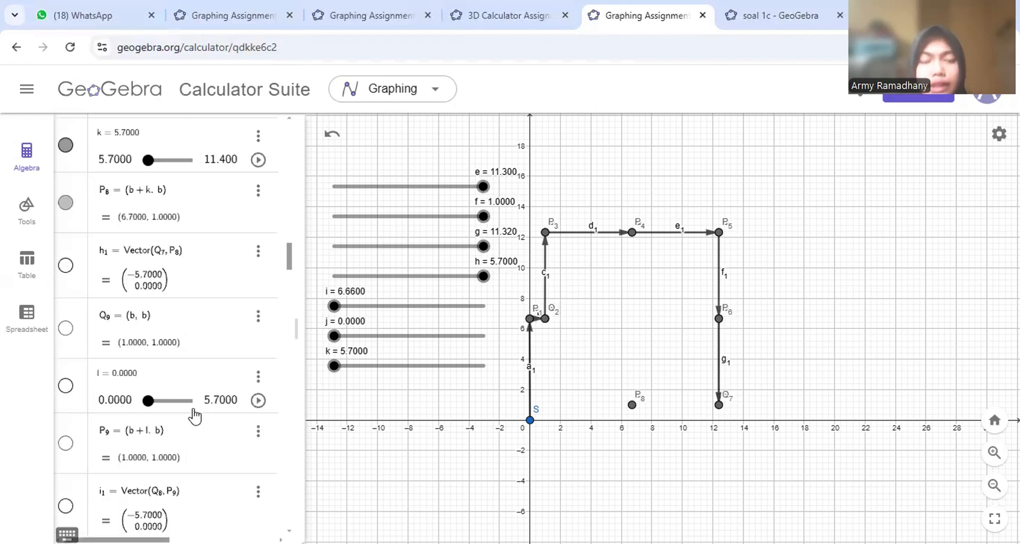
click(68, 265)
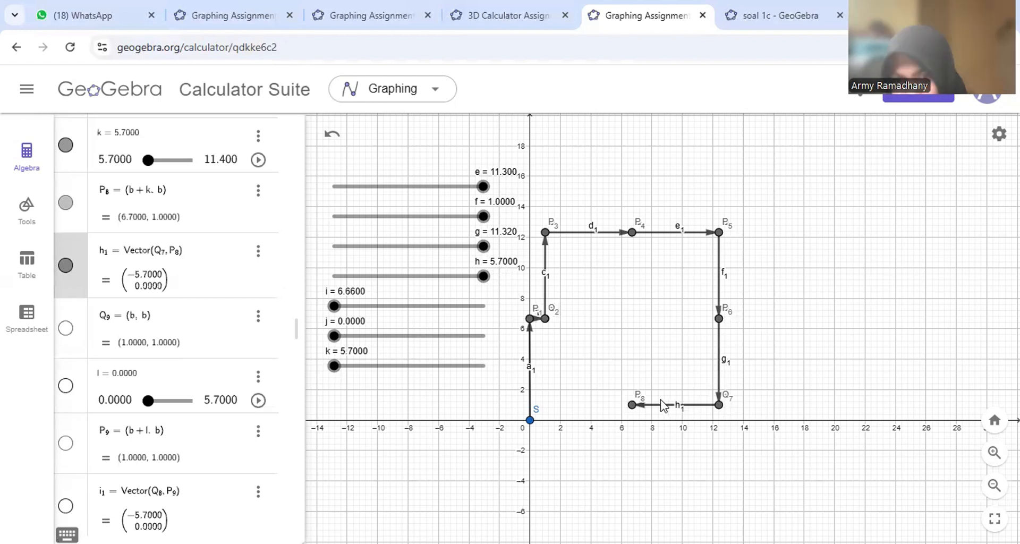
click(68, 332)
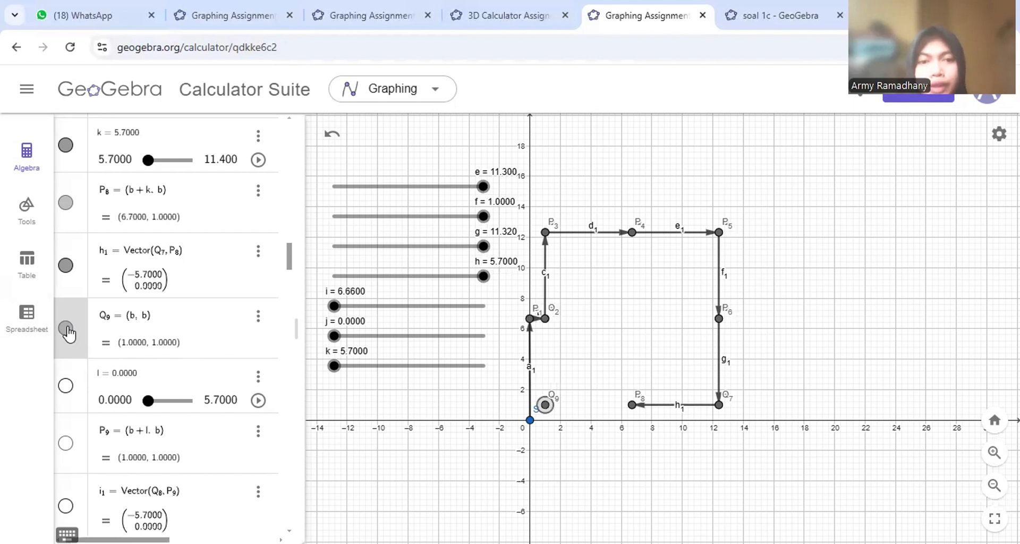
click(68, 388)
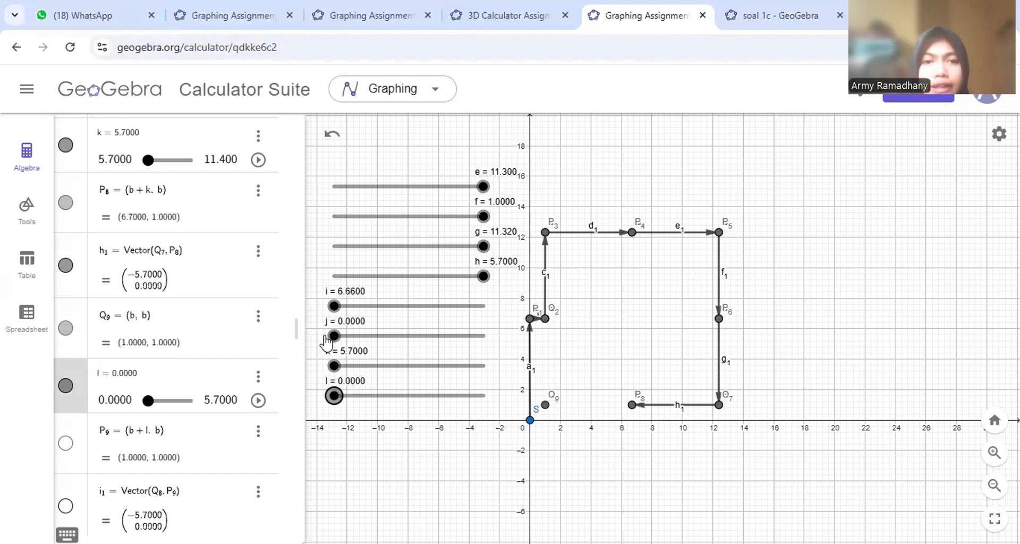
scroll(133, 423, down, 5)
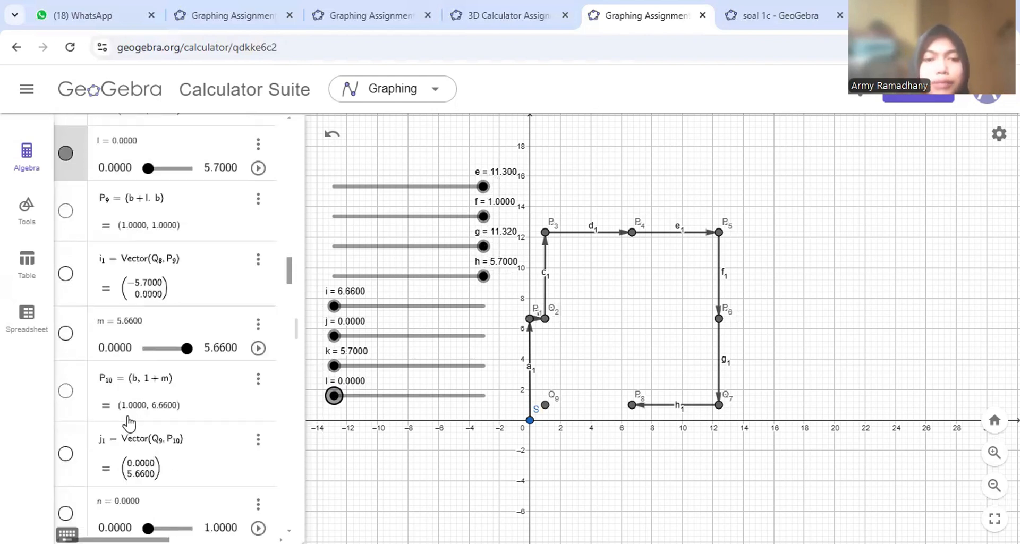
scroll(128, 424, up, 1)
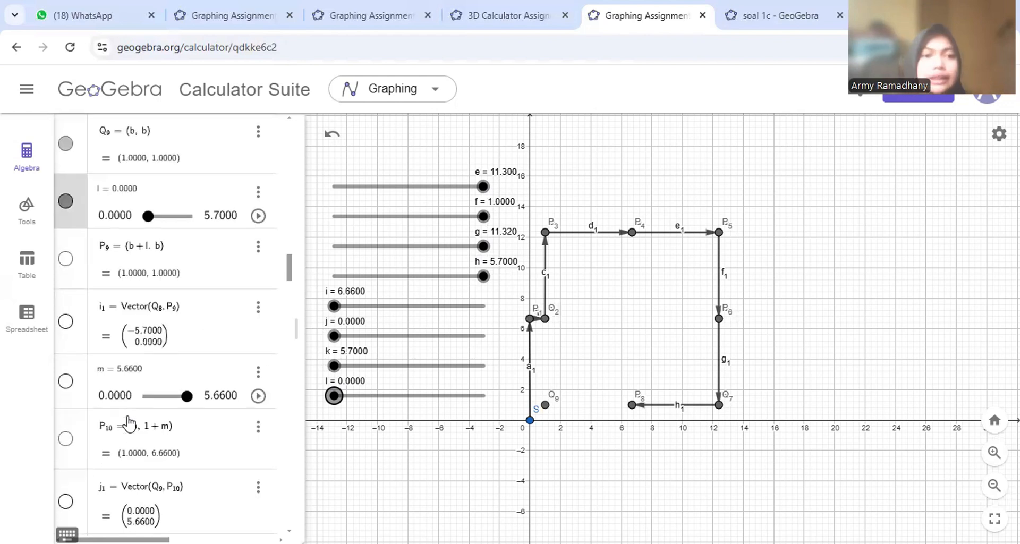
- Show point P9, vector i1, slider m, point P10 and vector j1 rising to P10 (1, 6.66)
click(65, 259)
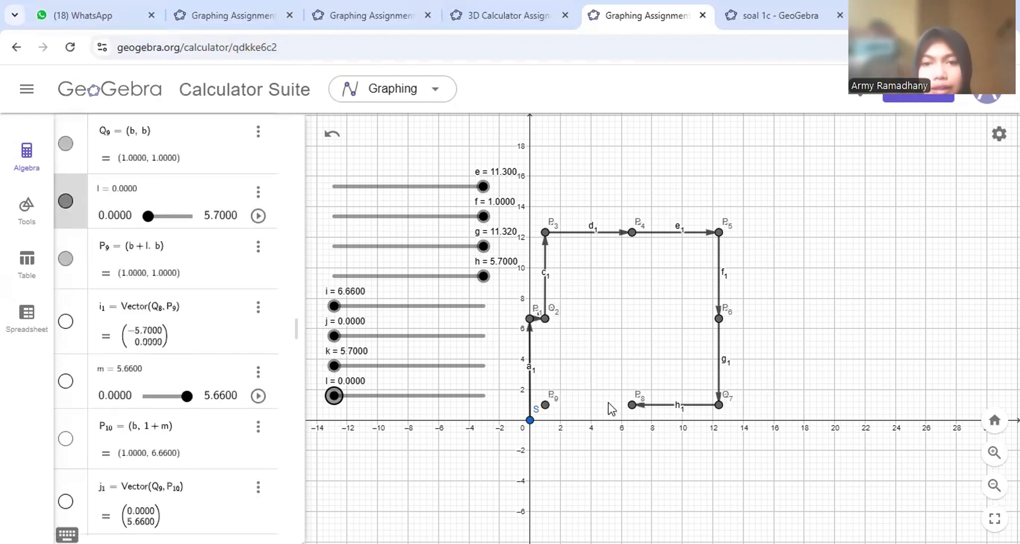
click(74, 322)
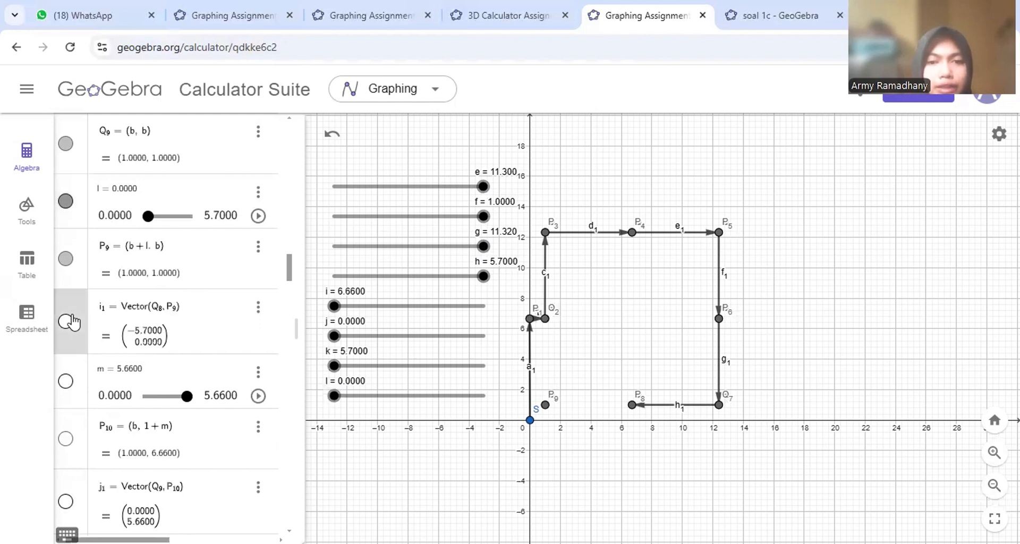
click(66, 322)
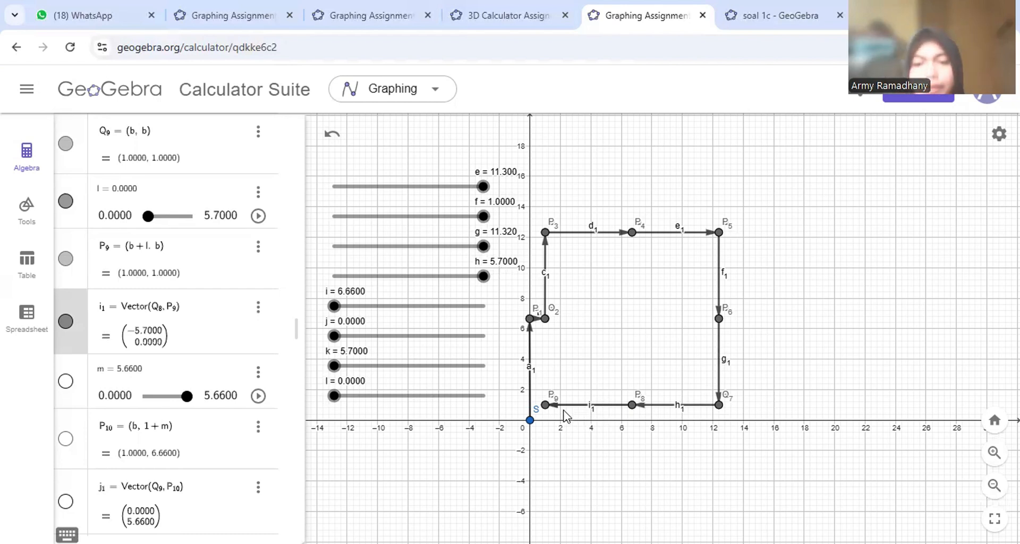
scroll(158, 405, down, 4)
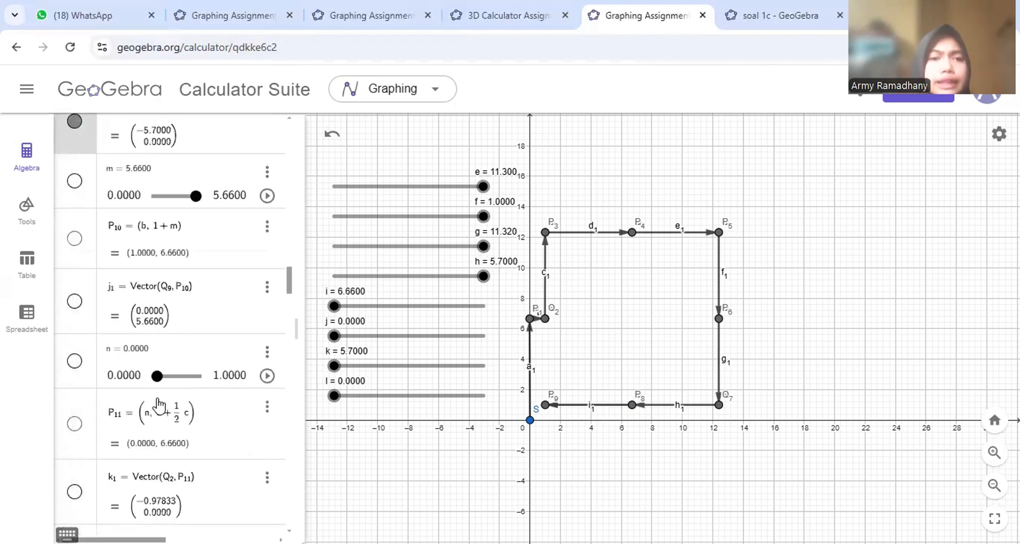
click(73, 181)
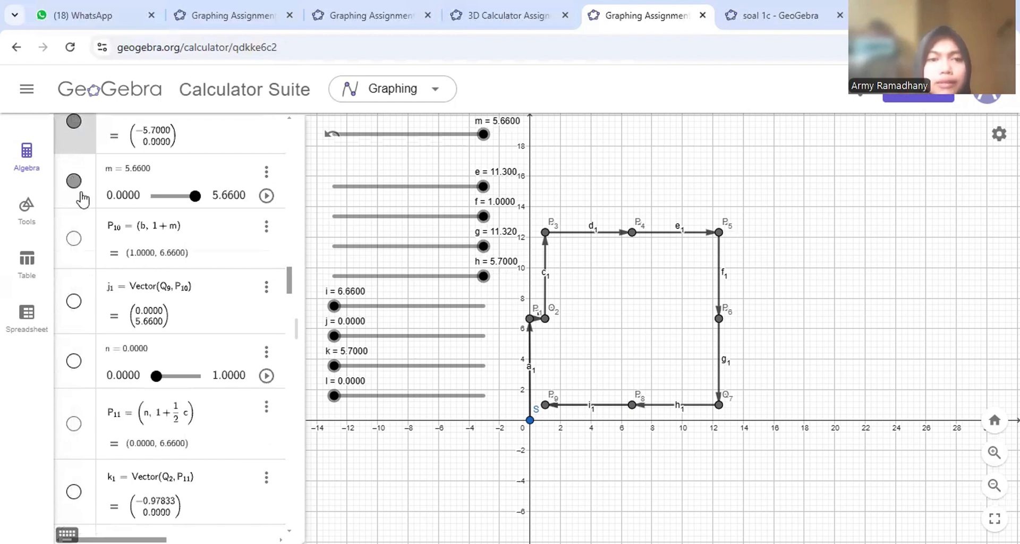
click(75, 239)
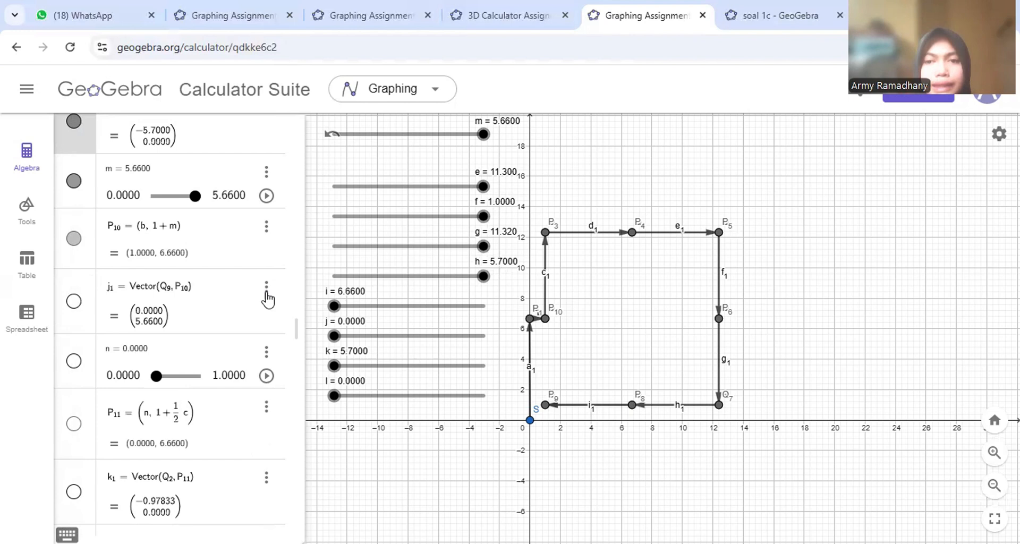
click(75, 302)
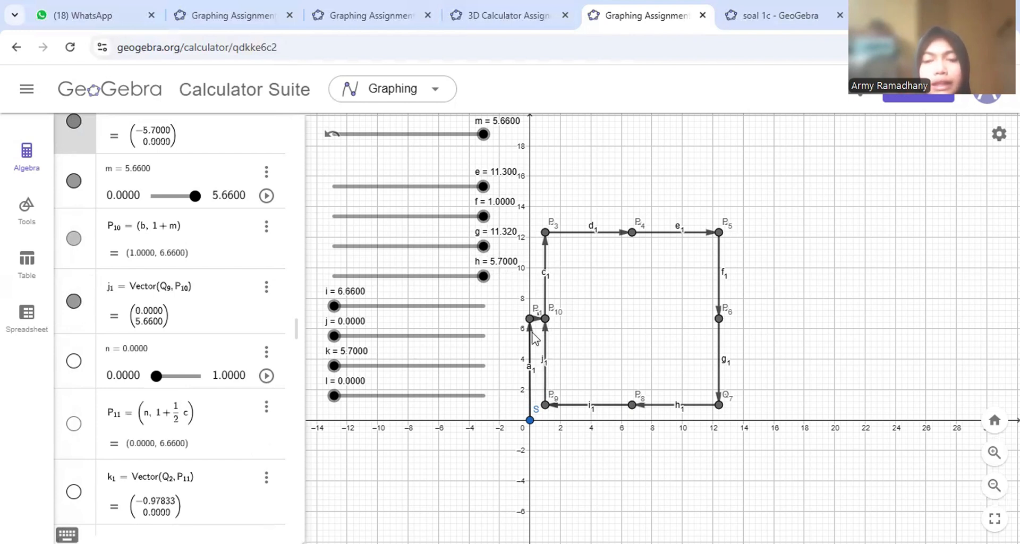
scroll(196, 367, down, 4)
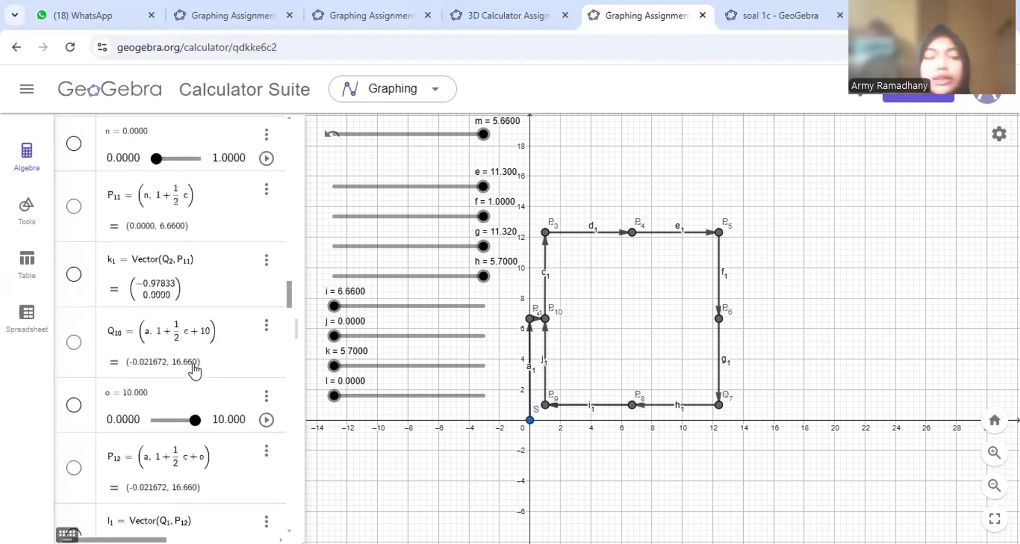
- Show slider n, point P11 and vector k1 on the graph
click(74, 143)
click(73, 206)
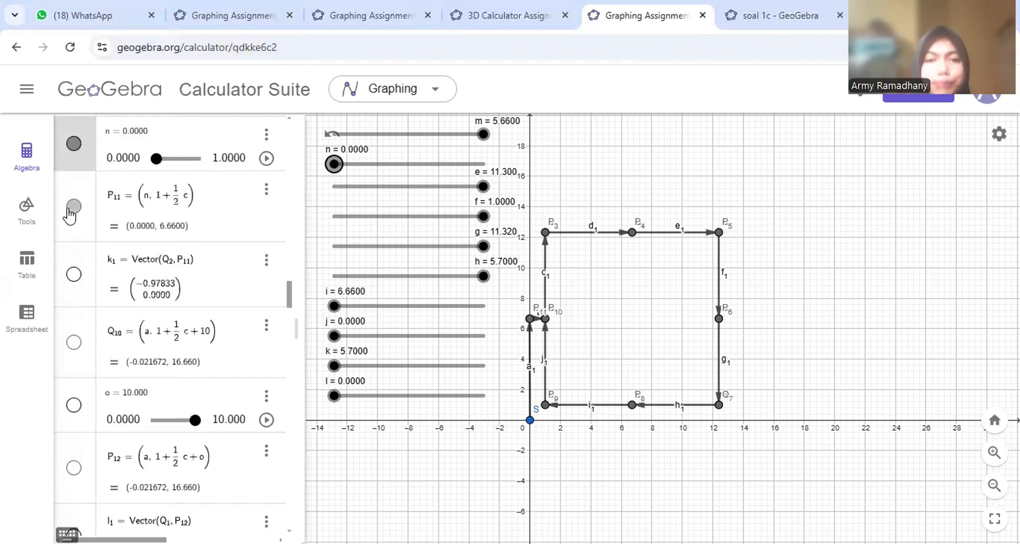
scroll(542, 337, up, 5)
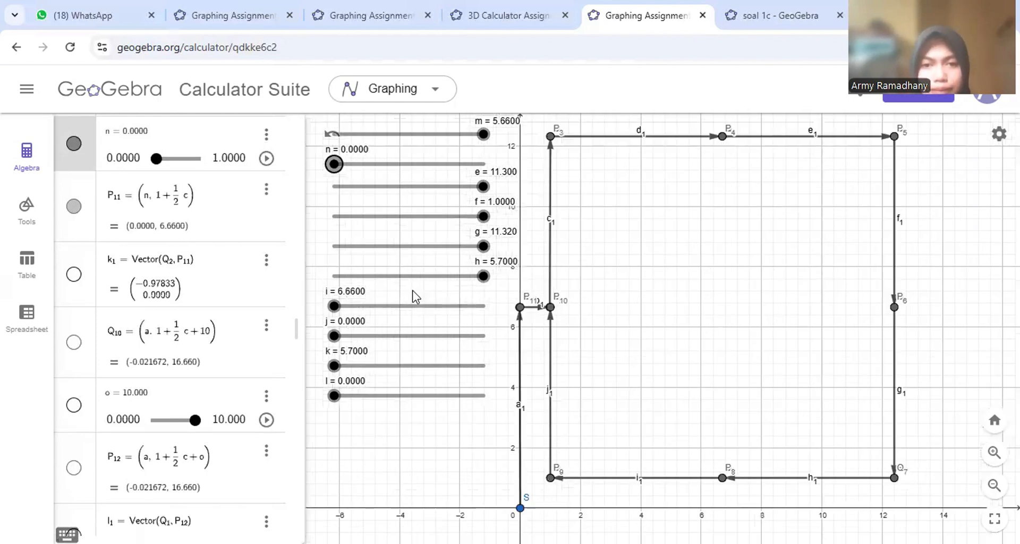
click(74, 274)
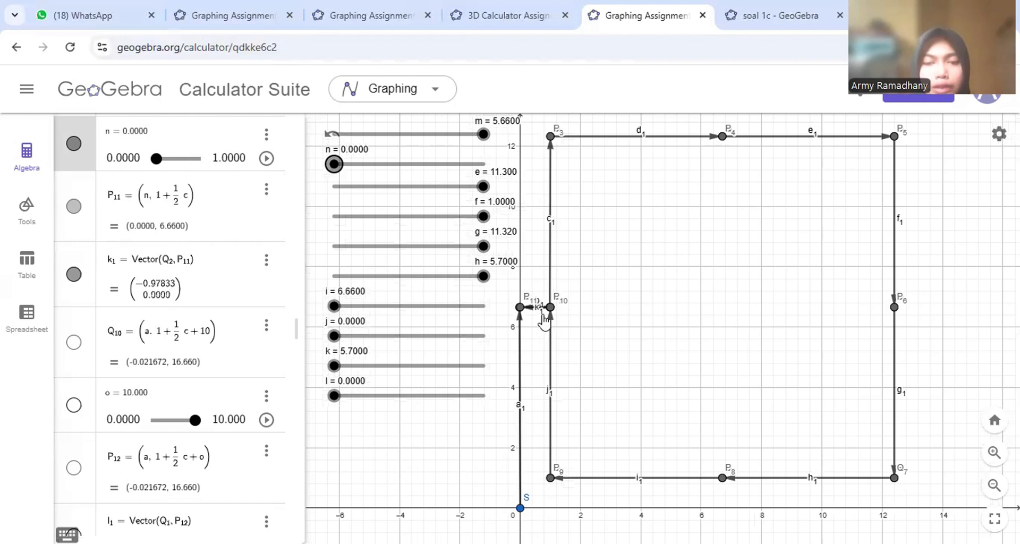
scroll(543, 322, up, 4)
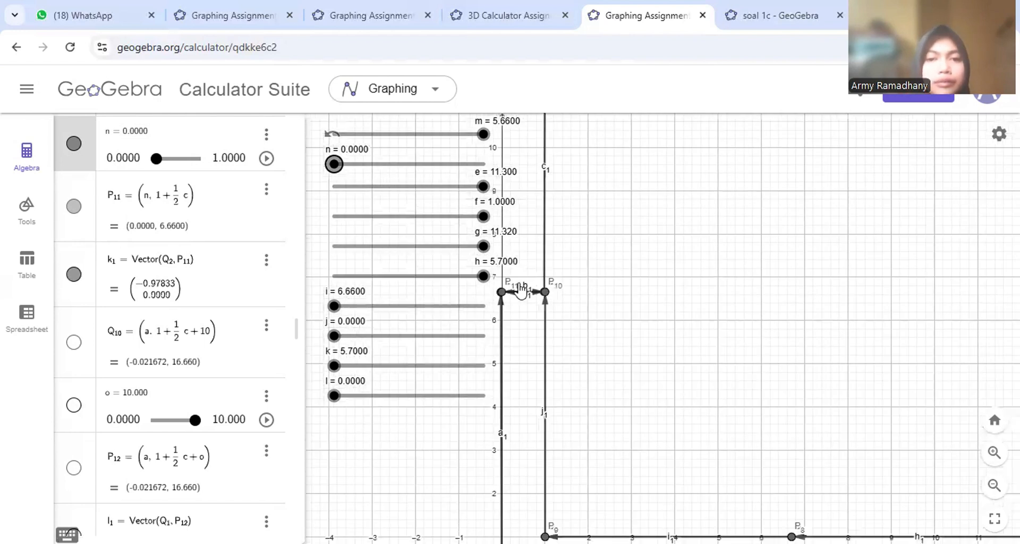
scroll(521, 291, down, 6)
scroll(139, 340, down, 3)
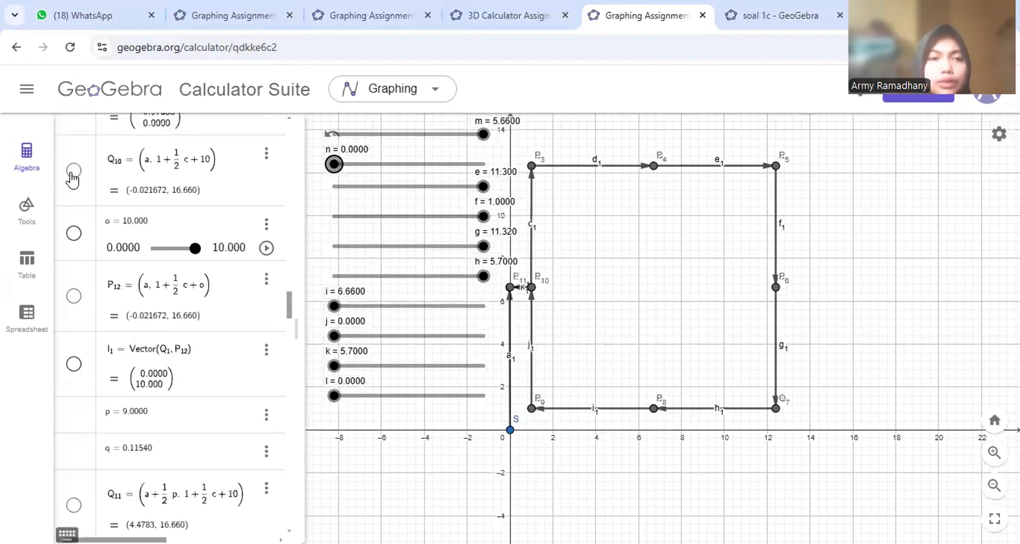
- Show point Q10, slider o moved clear of slider e, and vector l1 from Q1 up to P12
click(74, 172)
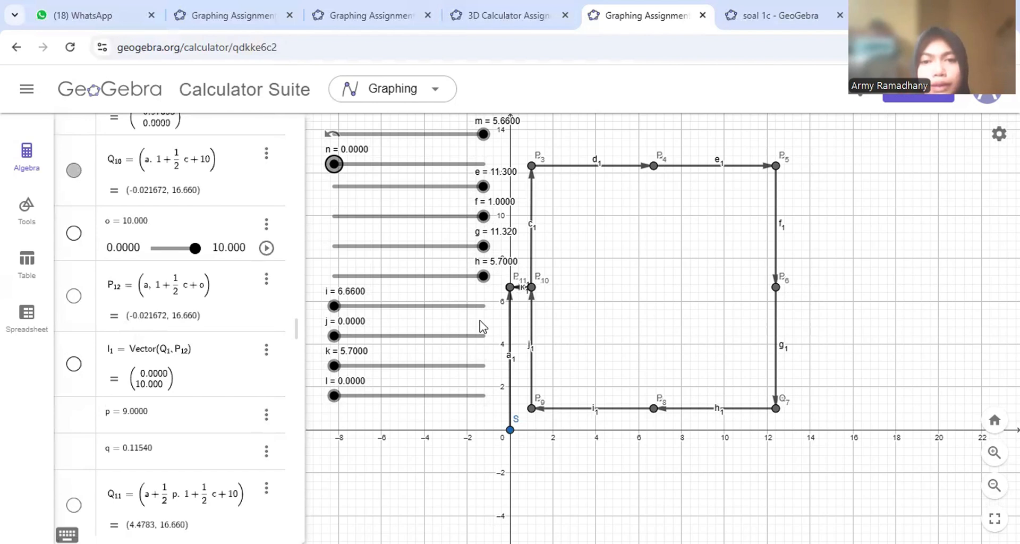
click(74, 234)
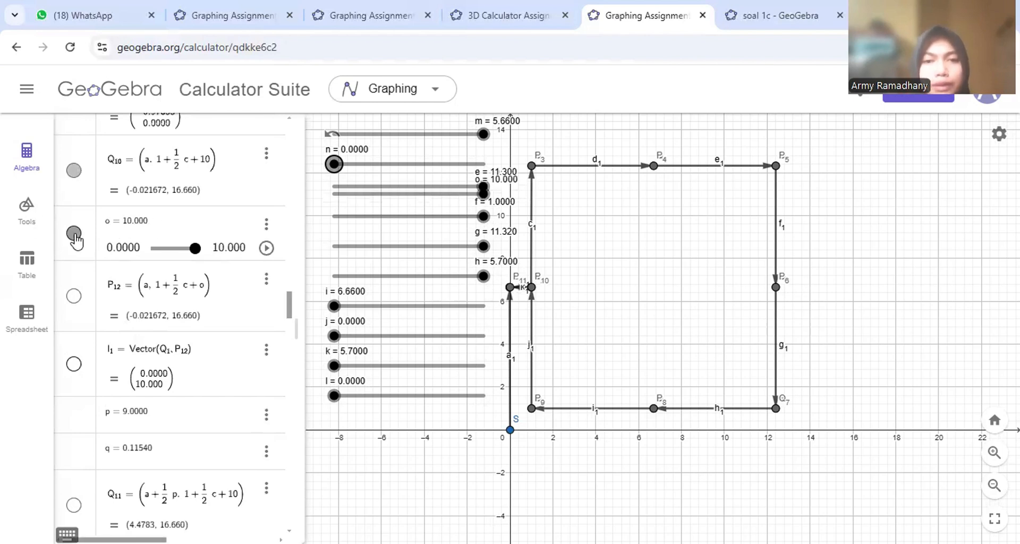
drag(432, 193, 421, 196)
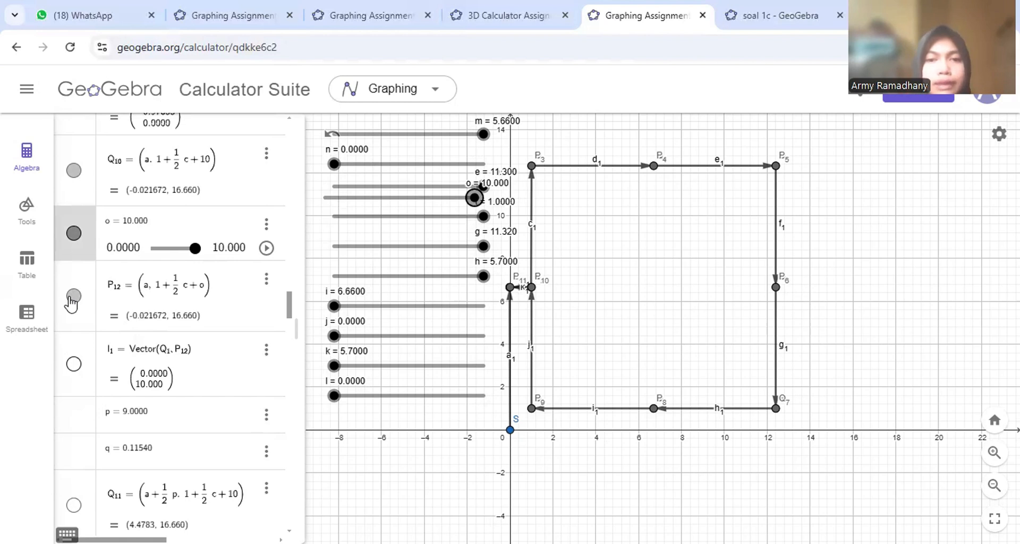
scroll(562, 277, down, 4)
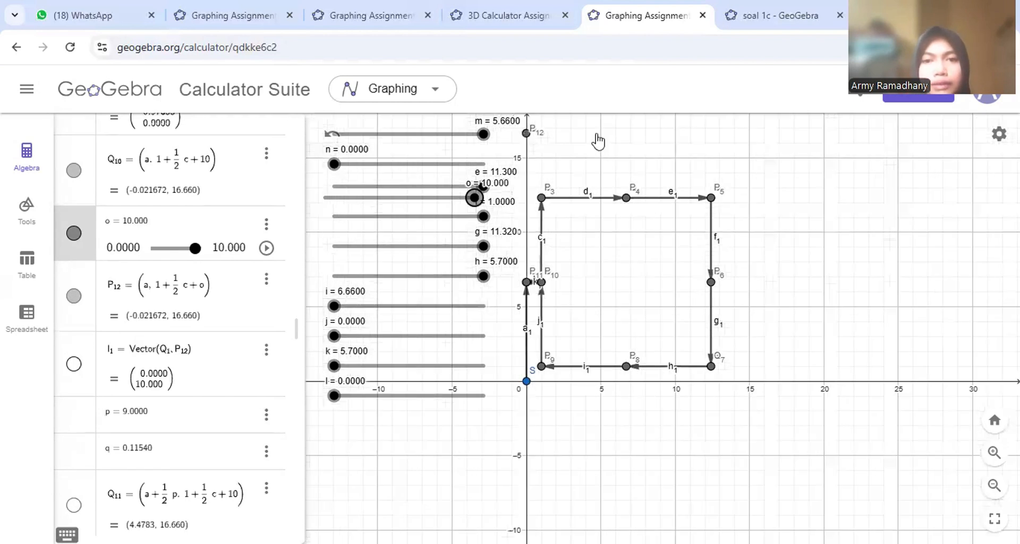
drag(598, 140, 646, 199)
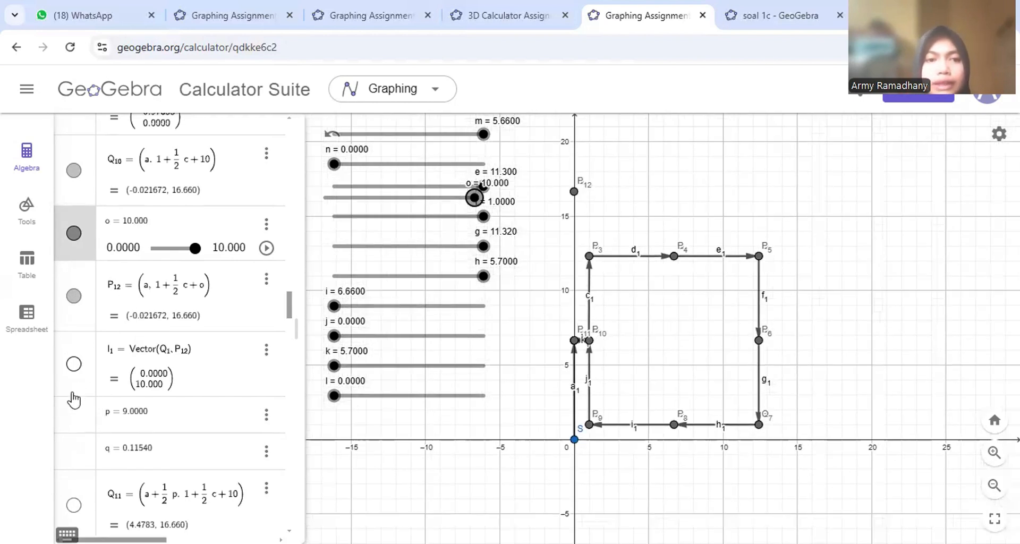
click(74, 365)
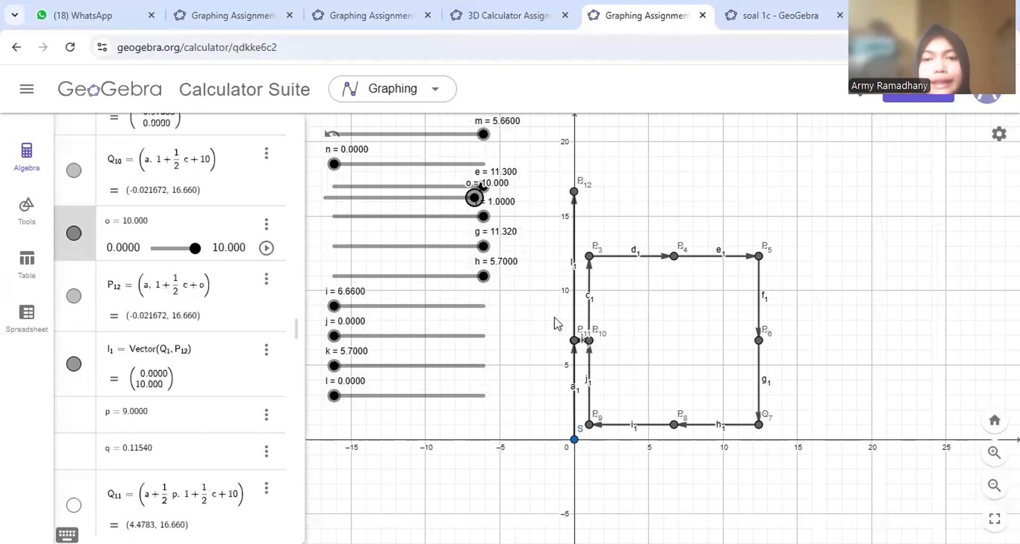
scroll(594, 345, up, 2)
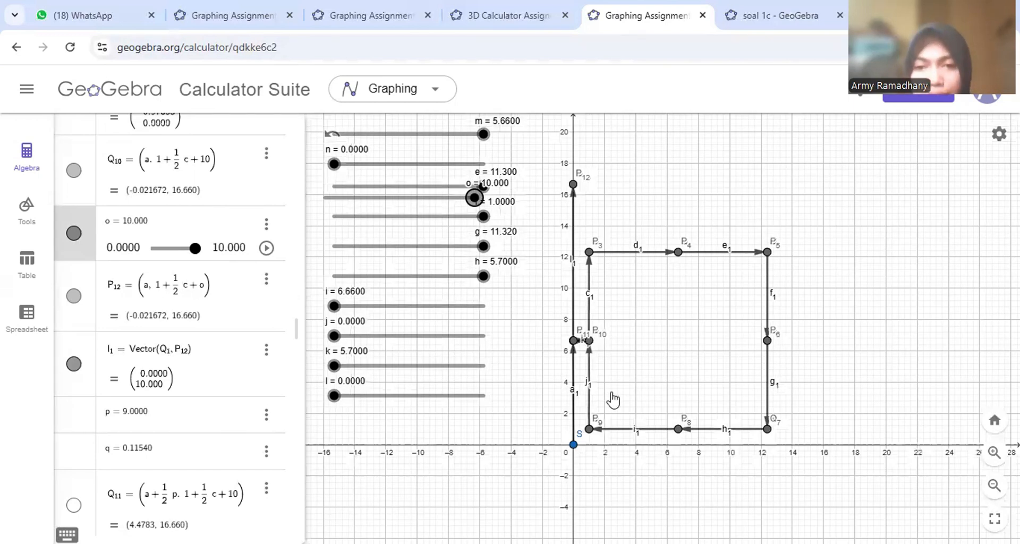
scroll(576, 176, down, 2)
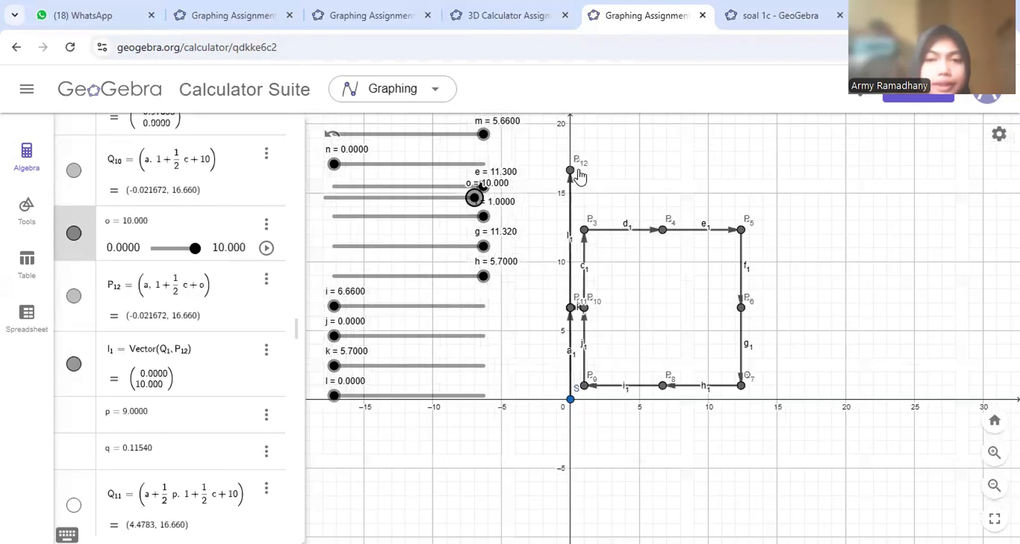
scroll(213, 381, down, 5)
scroll(212, 382, down, 1)
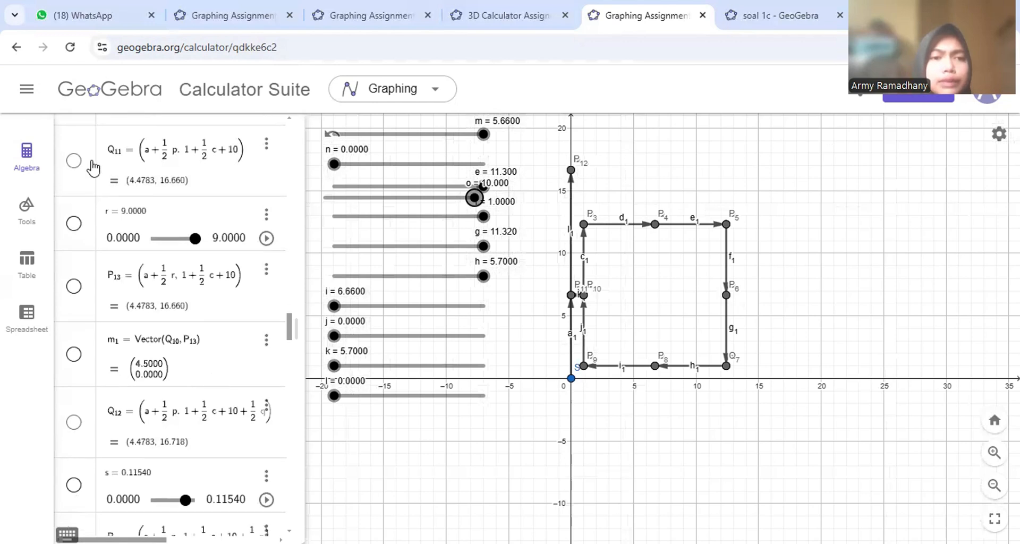
- Show point Q11, slider r, point P13 and vector m1 from P12 to P13
click(71, 161)
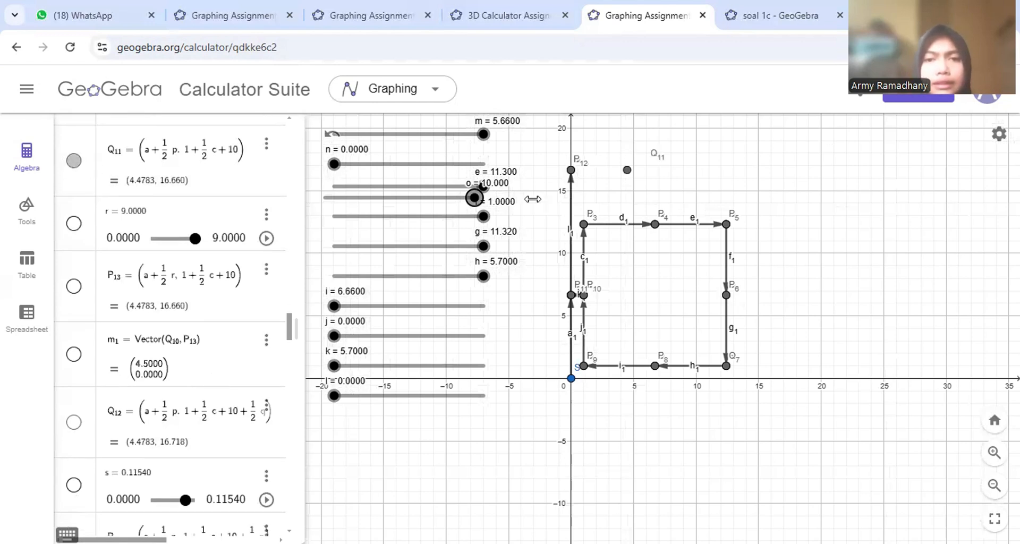
click(74, 223)
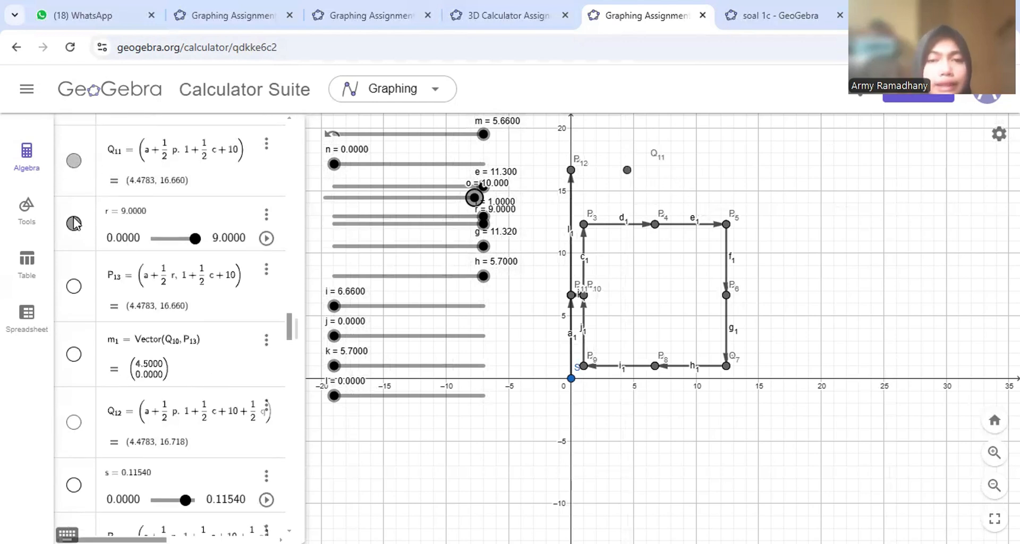
click(73, 286)
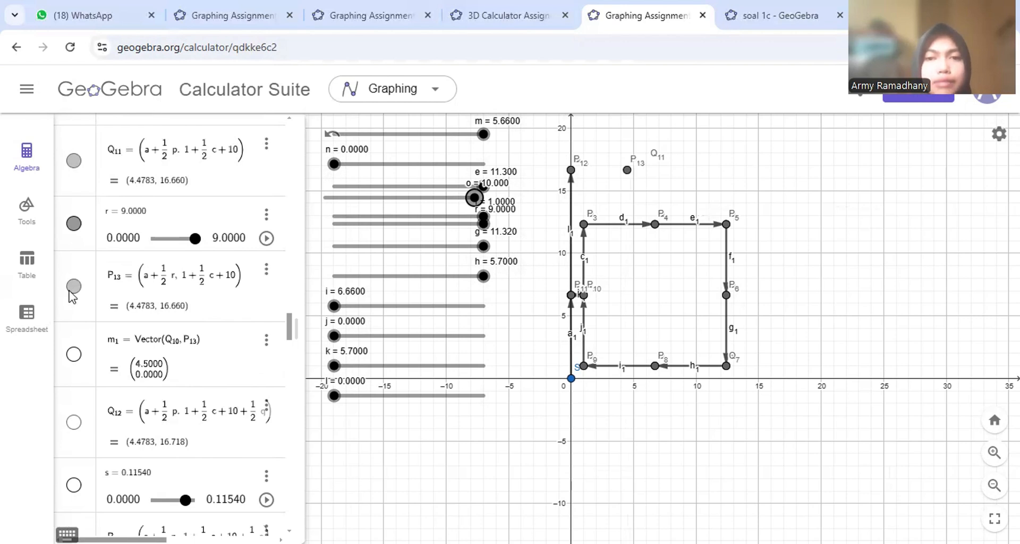
click(74, 355)
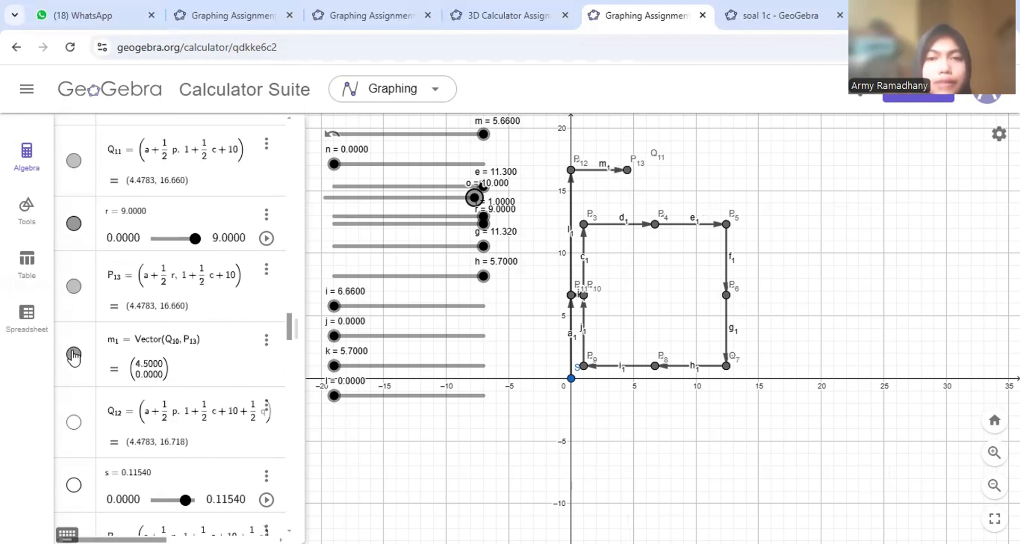
click(474, 199)
scroll(145, 419, down, 10)
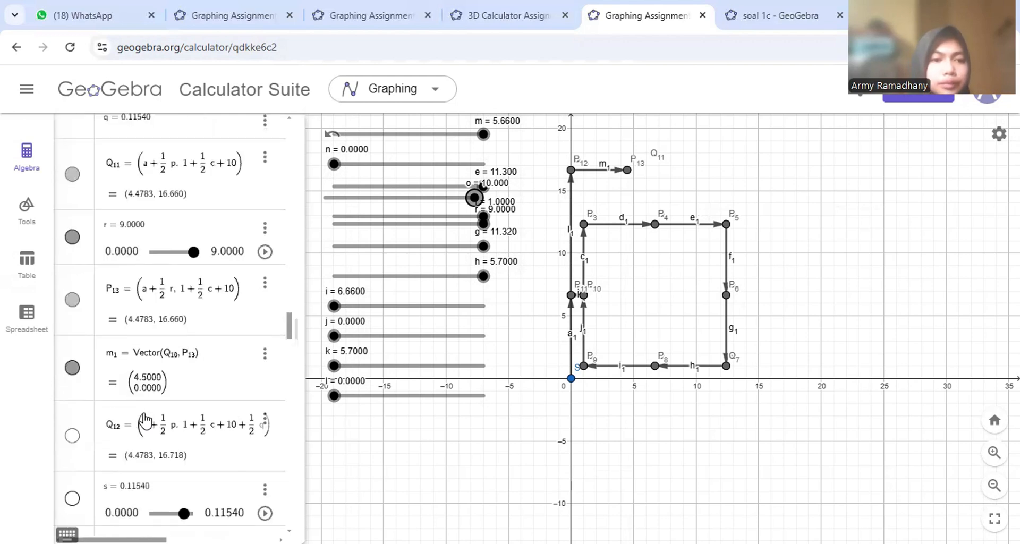
scroll(145, 419, down, 5)
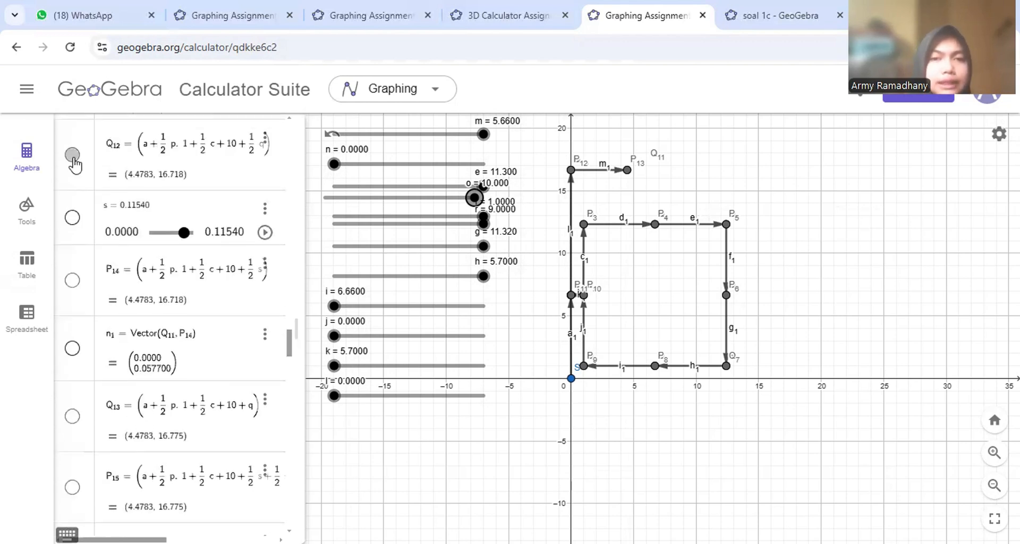
- Show slider s (0.1154), point P14 and vector o1
click(71, 218)
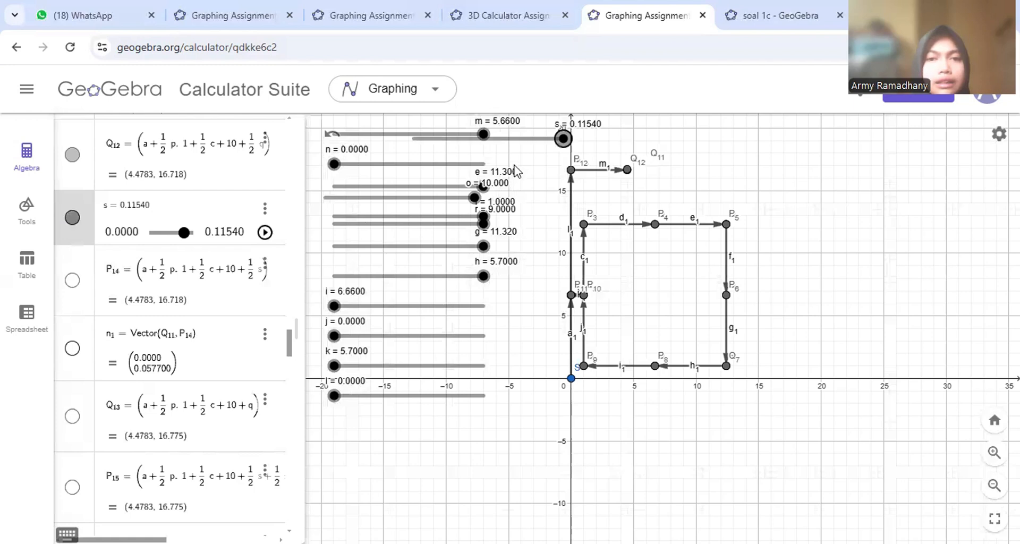
click(72, 280)
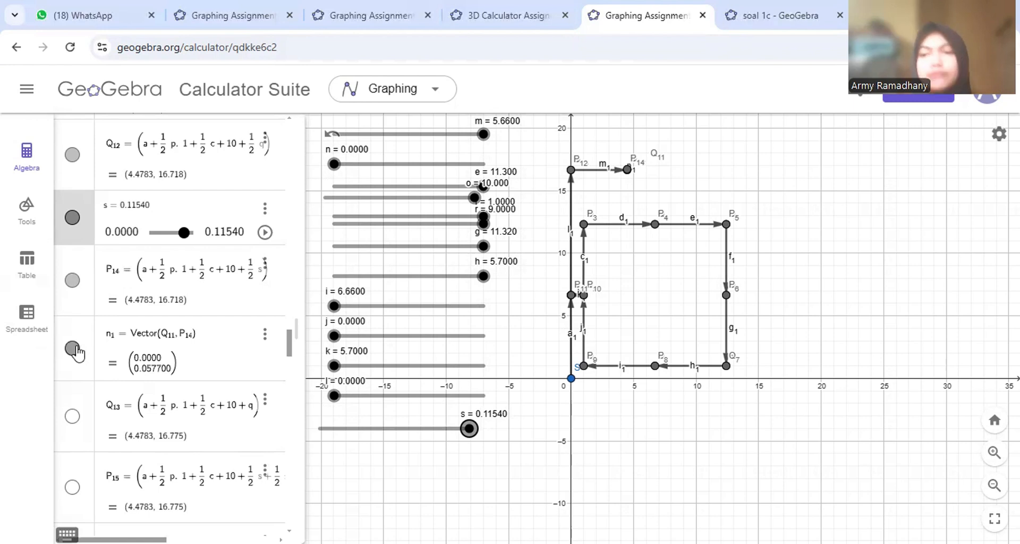
scroll(77, 352, down, 3)
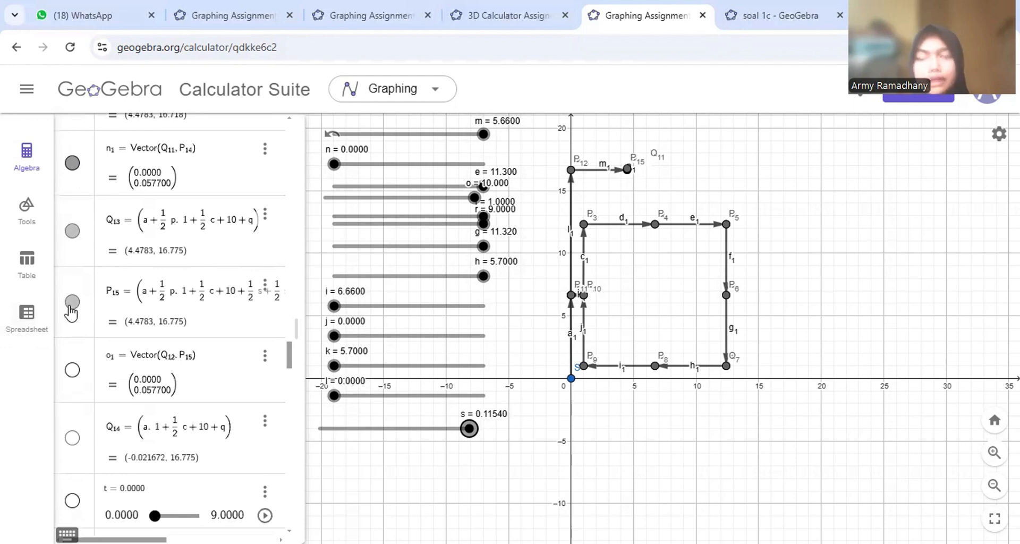
click(73, 370)
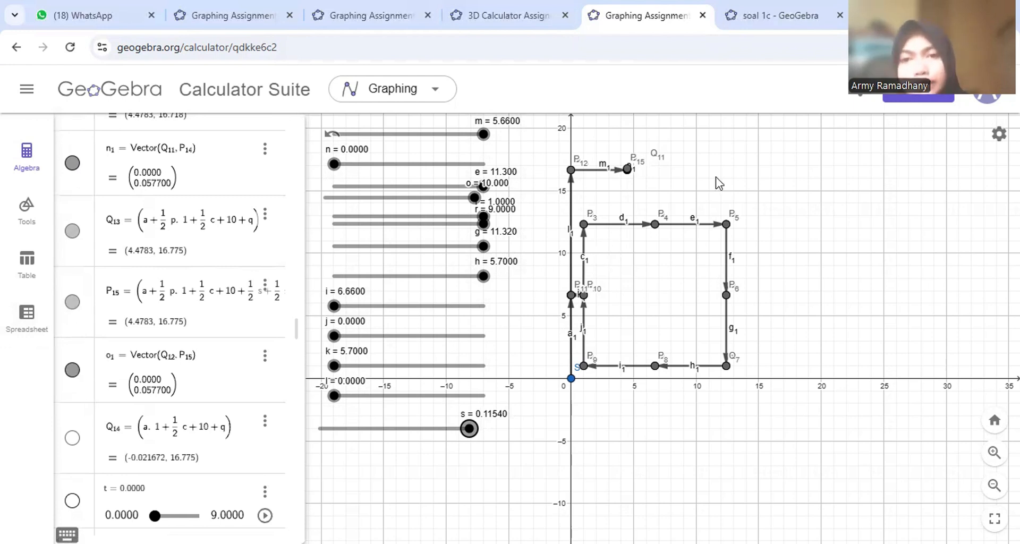
- Show point Q14, slider t, vector p1 and point Q15
scroll(725, 194, up, 4)
scroll(691, 205, up, 3)
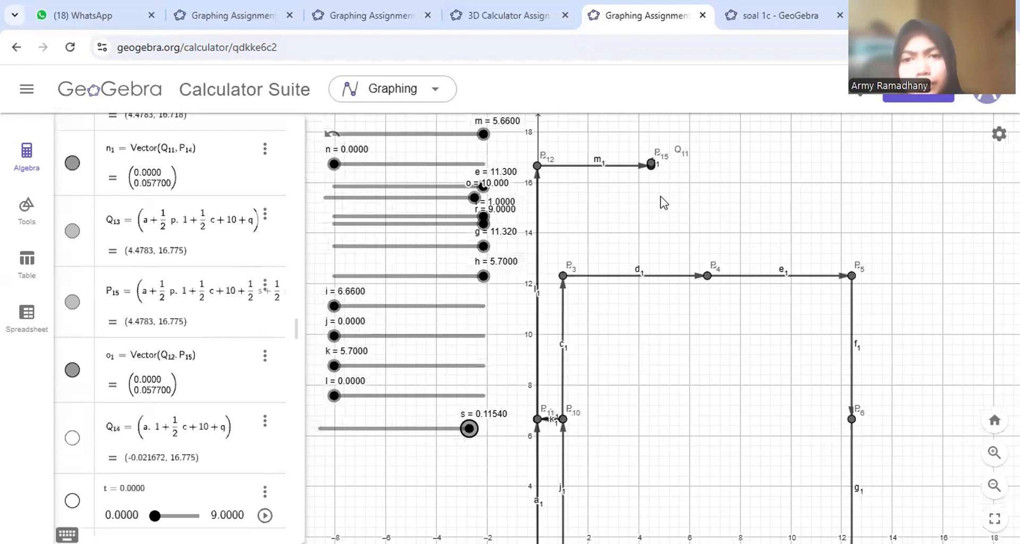
scroll(663, 202, down, 2)
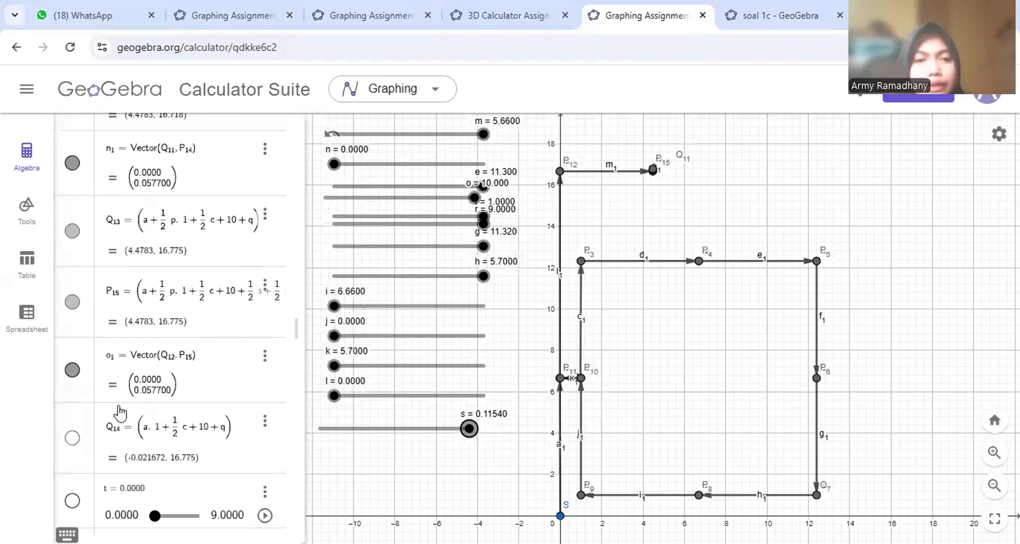
scroll(120, 412, down, 5)
click(72, 155)
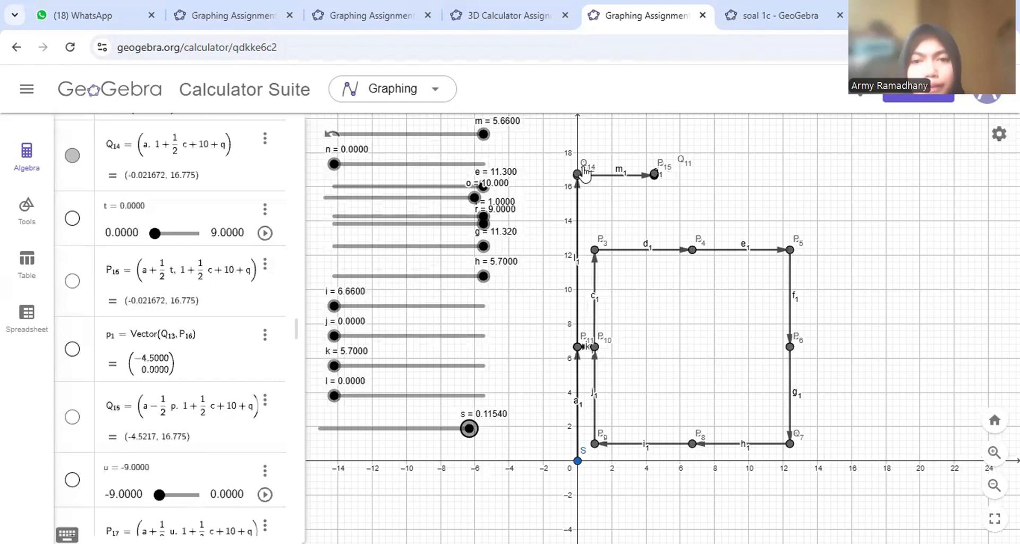
scroll(587, 169, up, 2)
scroll(590, 166, down, 2)
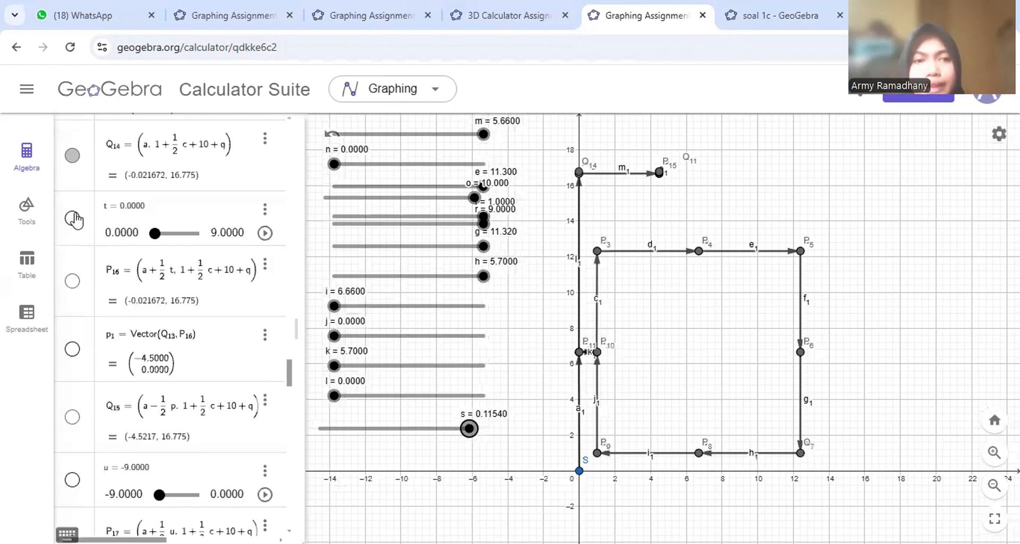
click(73, 218)
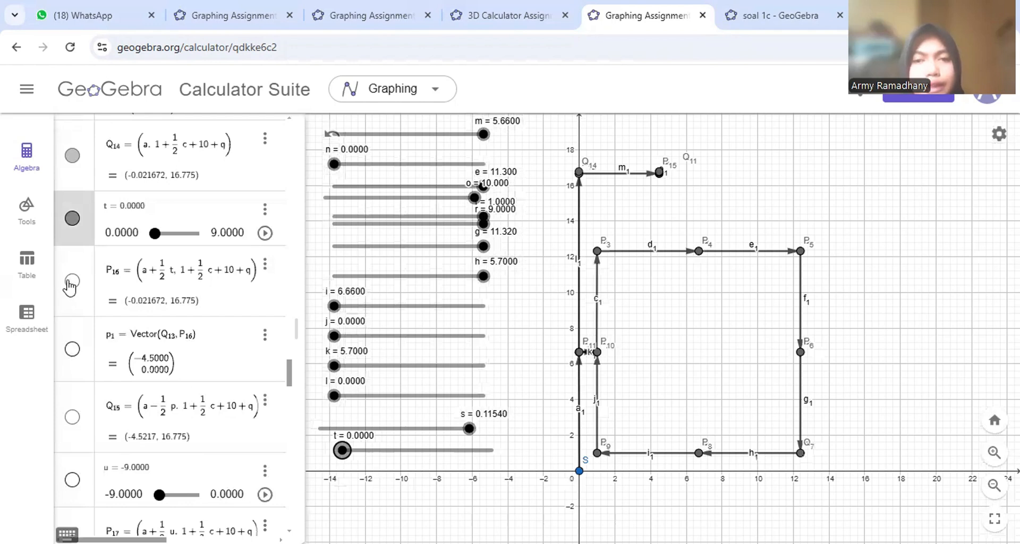
click(73, 349)
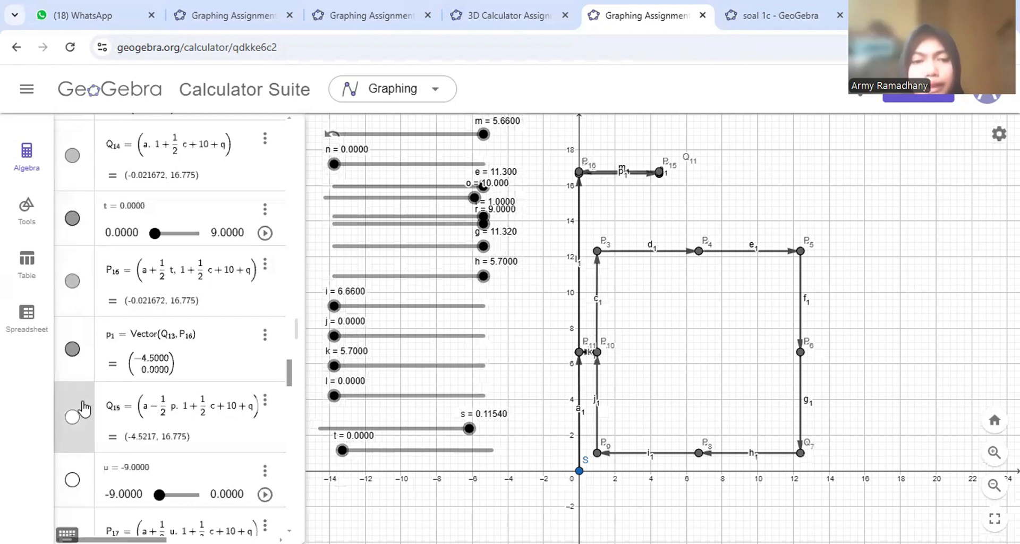
click(73, 418)
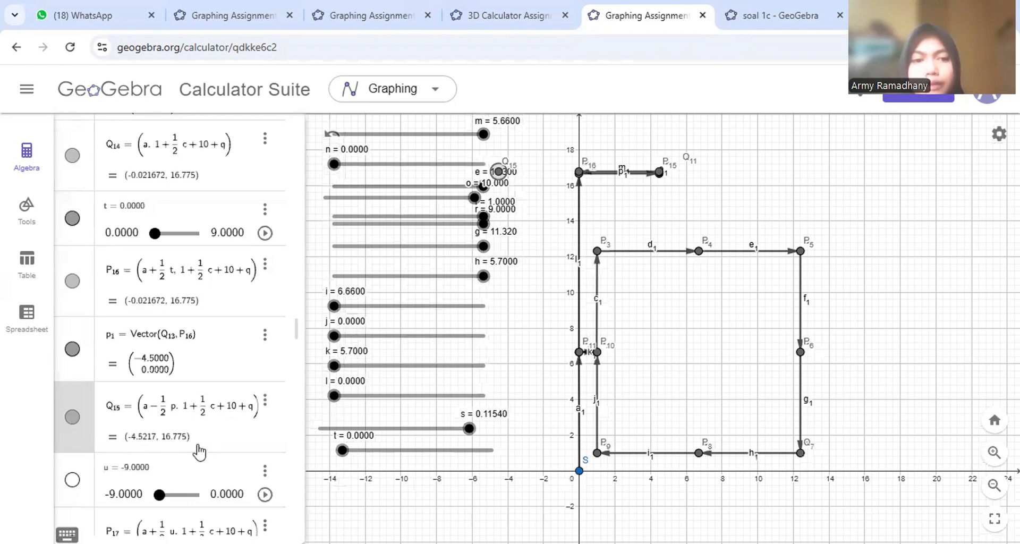
scroll(200, 451, down, 6)
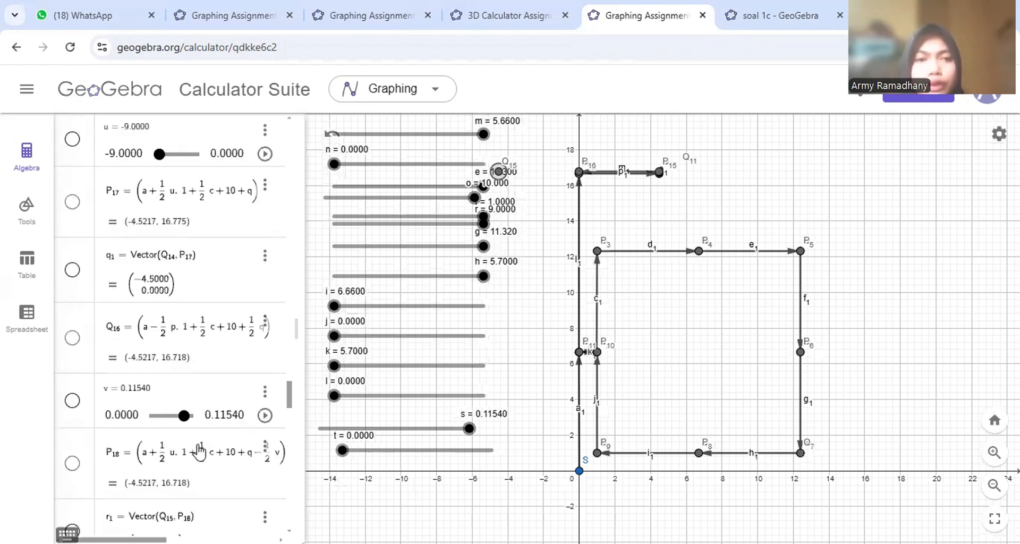
scroll(85, 181, up, 1)
- Show slider u moved down beside sliders s and t, vector q1 and point Q16
click(75, 159)
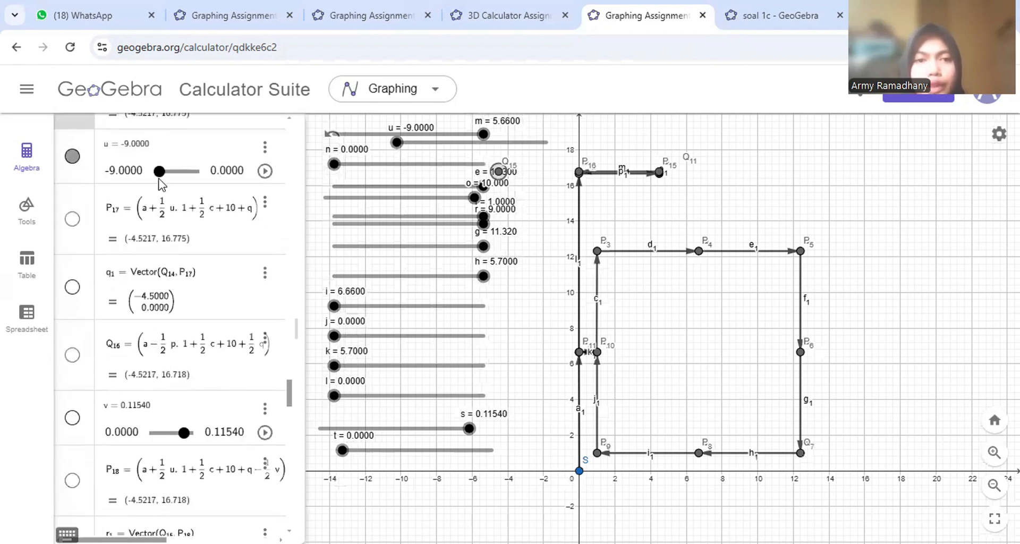
drag(431, 144, 372, 466)
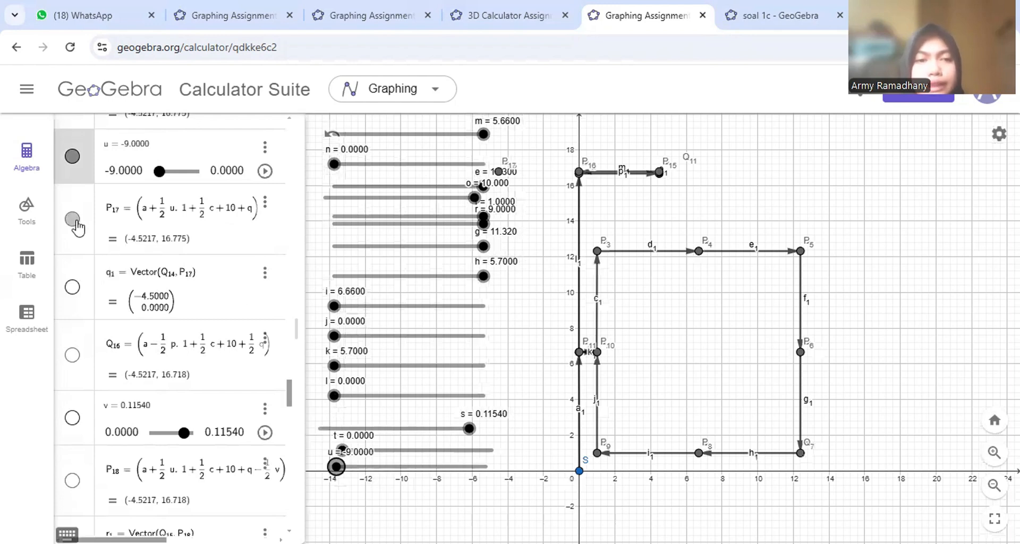
click(73, 288)
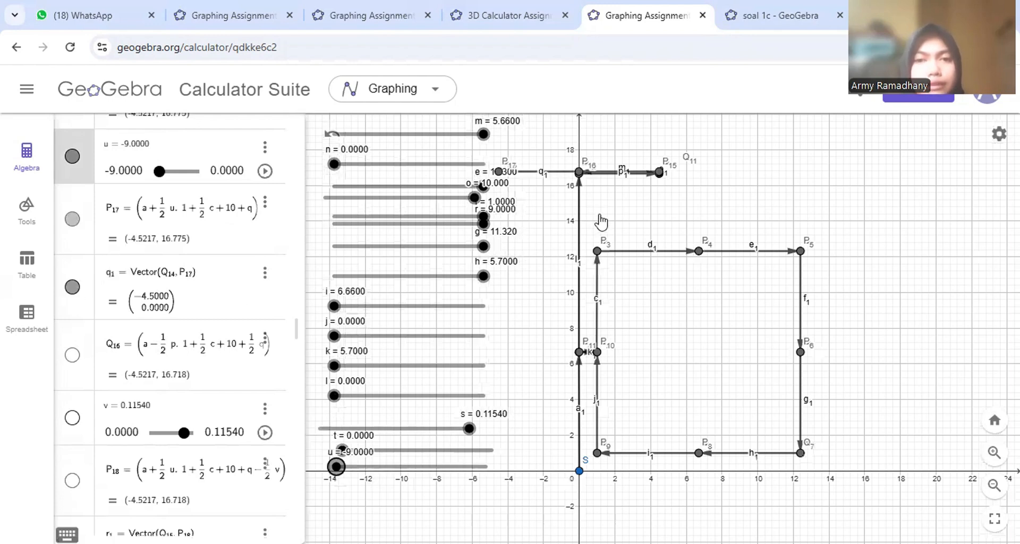
drag(648, 230, 694, 230)
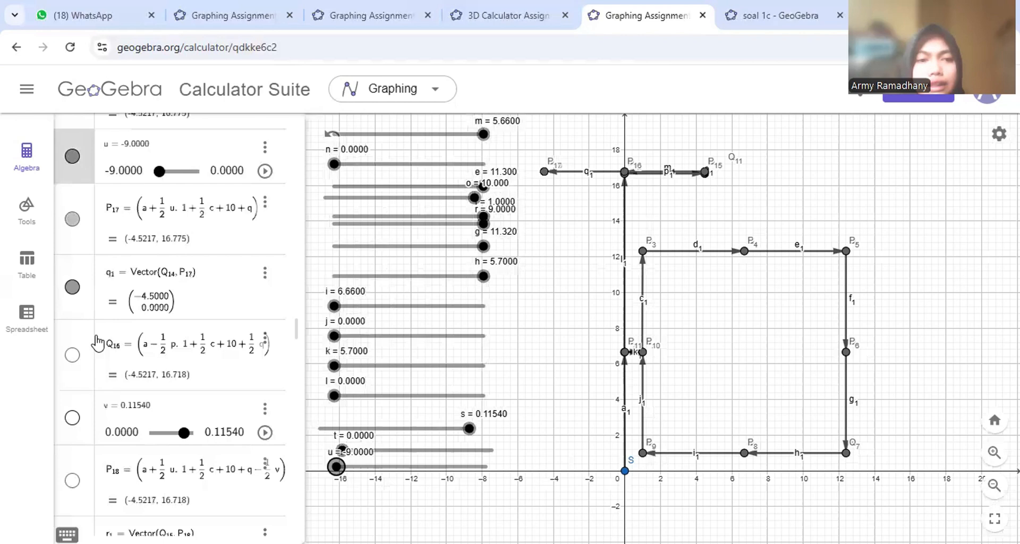
click(72, 355)
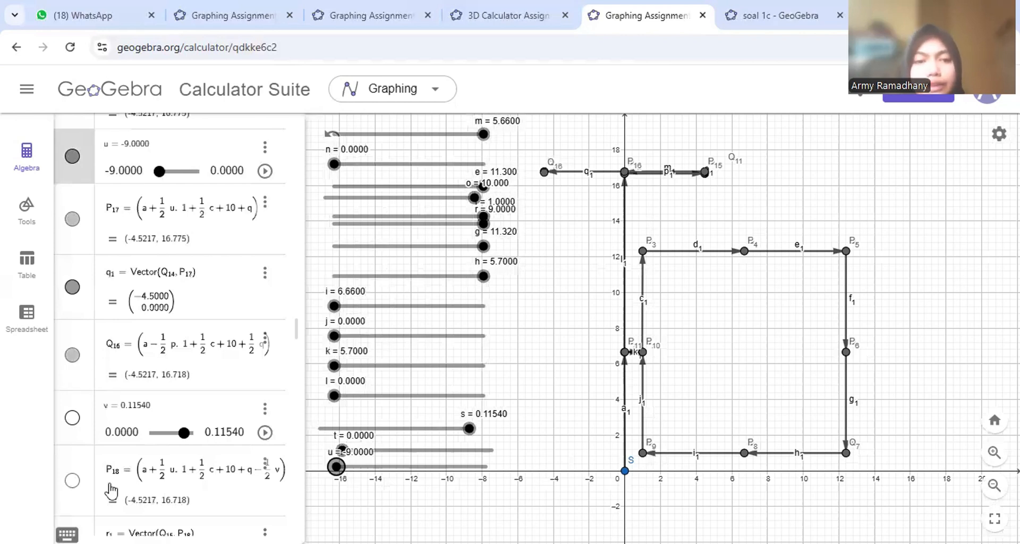
scroll(111, 491, down, 5)
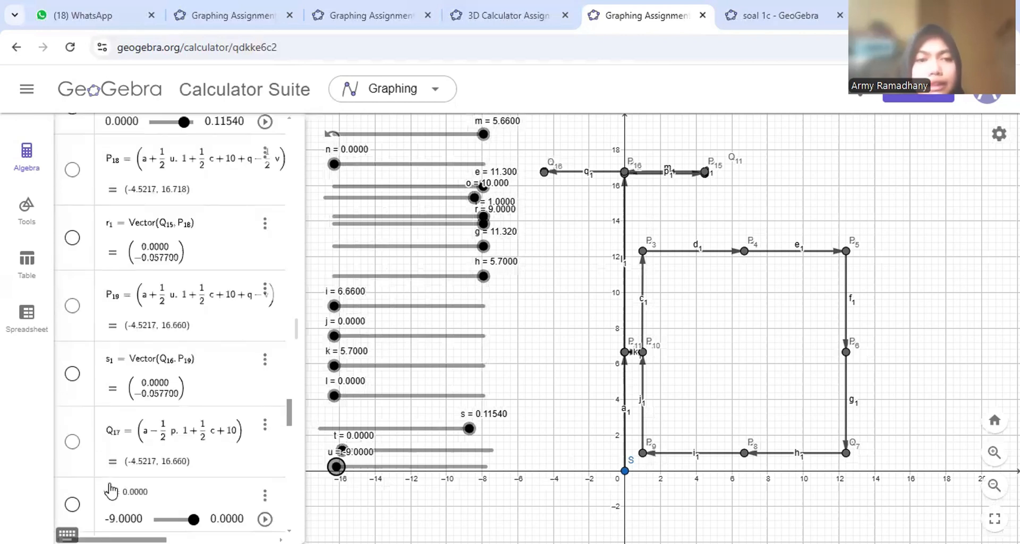
scroll(111, 491, up, 1)
- Show slider v, point P18, vector r1, point P19 and vector s1
click(76, 153)
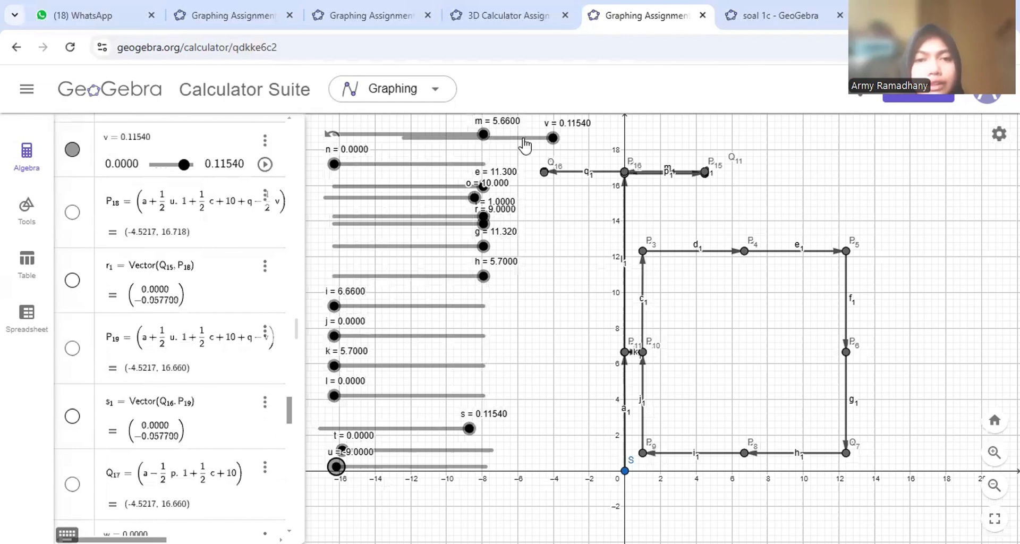
click(72, 213)
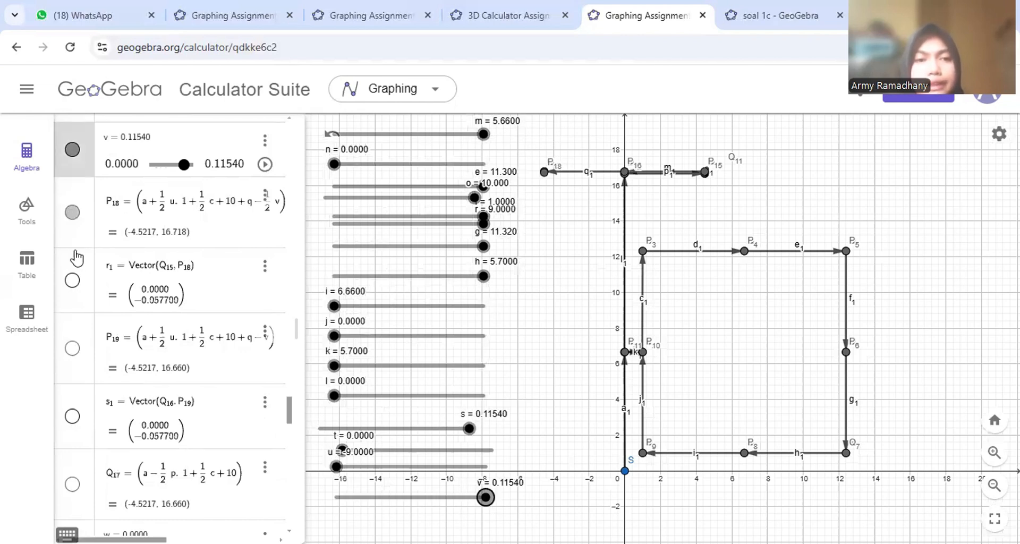
click(73, 282)
click(74, 350)
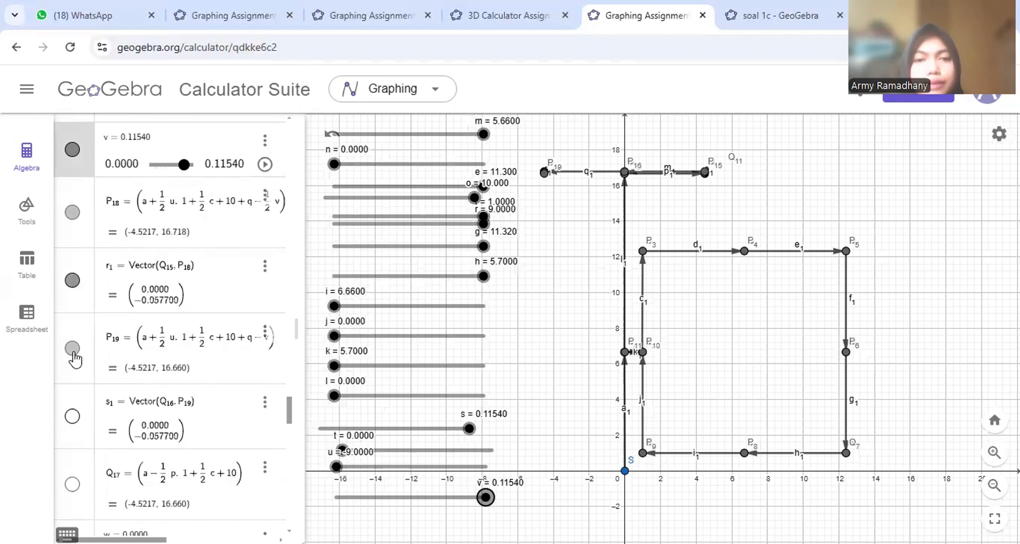
click(66, 426)
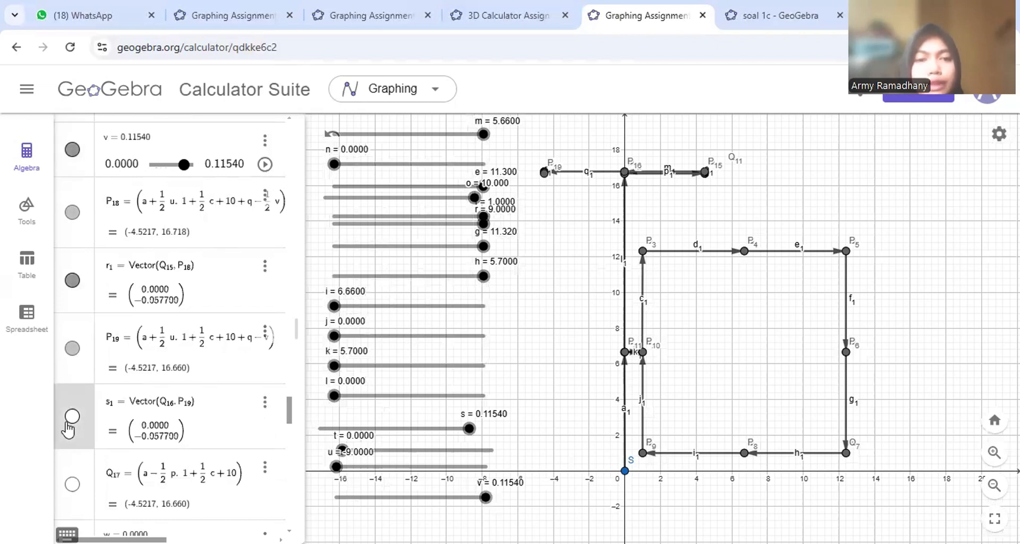
click(73, 416)
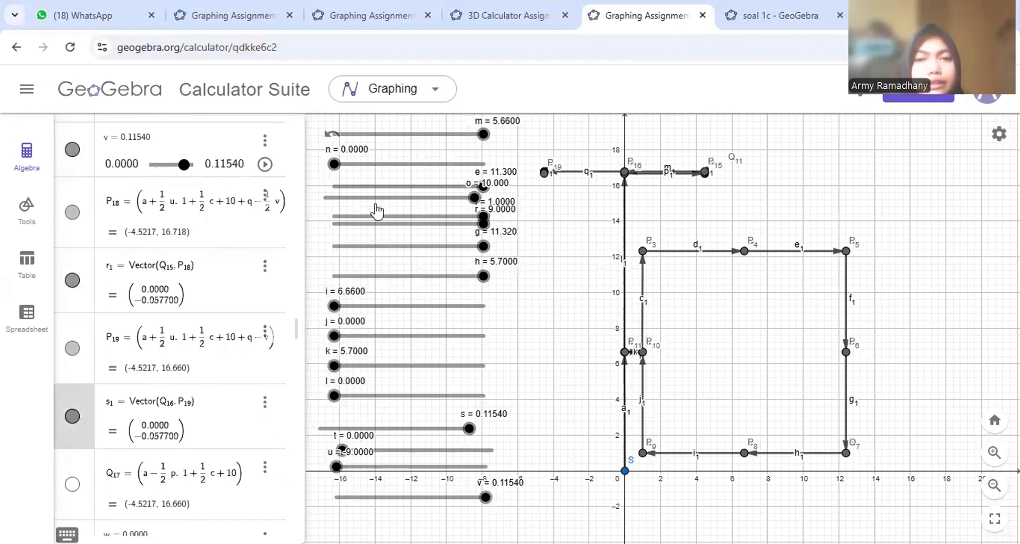
scroll(112, 401, down, 3)
scroll(111, 401, down, 2)
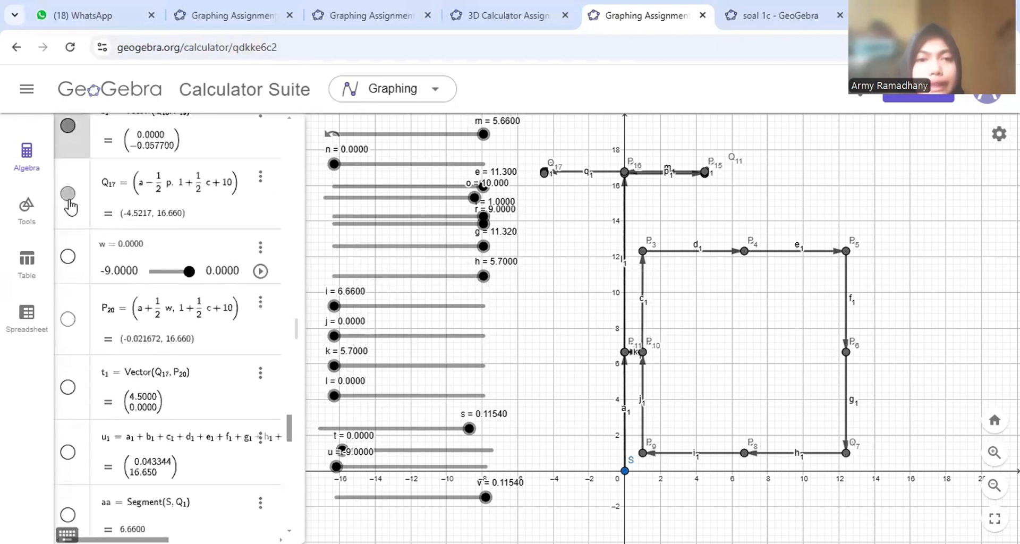
- Show slider w (0), point P20 at the top vertex, and vector t1 from Q17
click(68, 257)
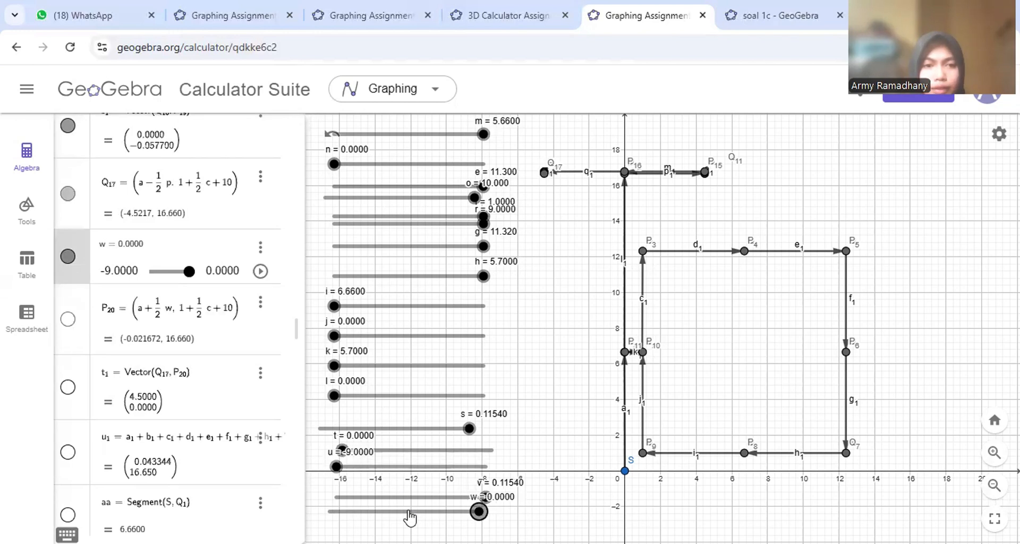
click(67, 319)
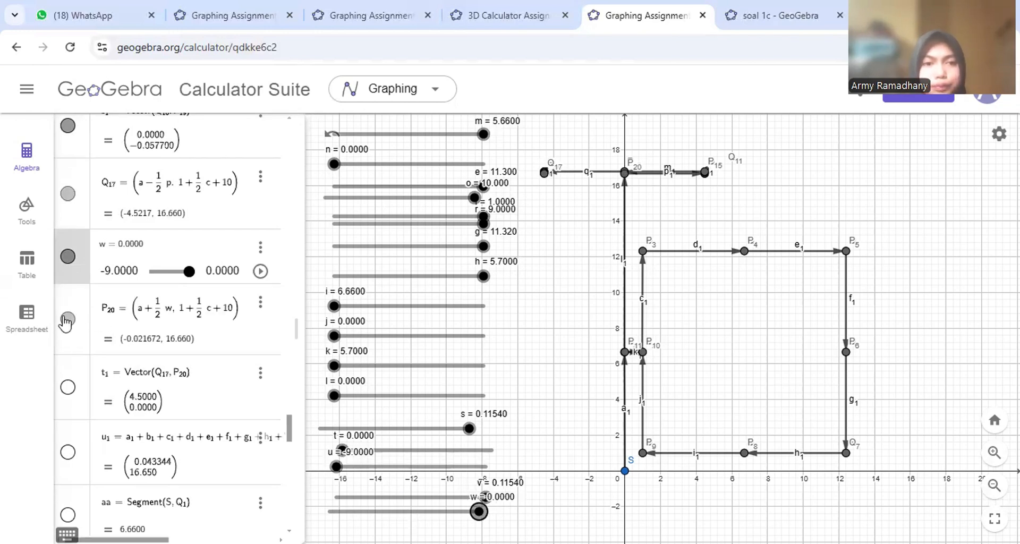
click(67, 387)
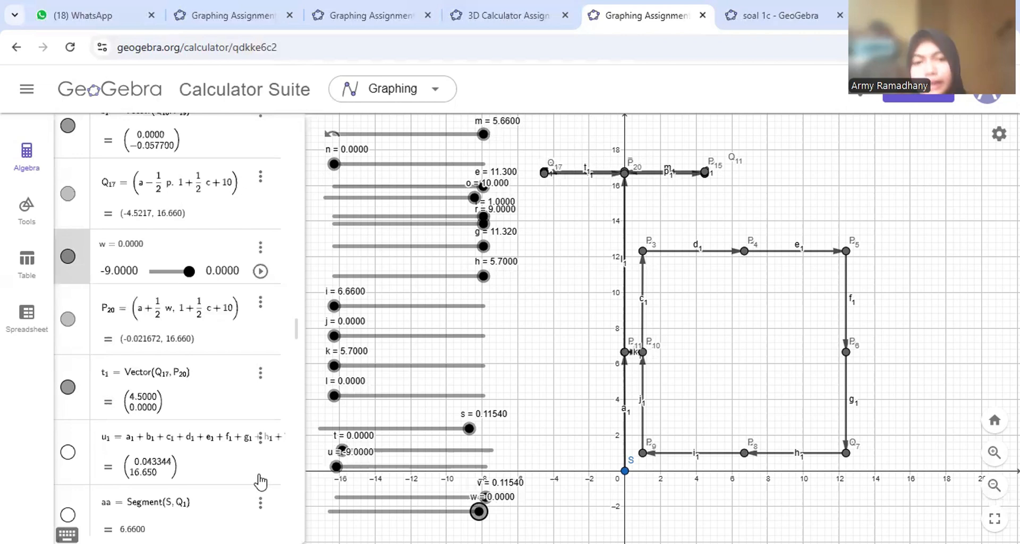
scroll(261, 481, down, 3)
scroll(260, 480, down, 3)
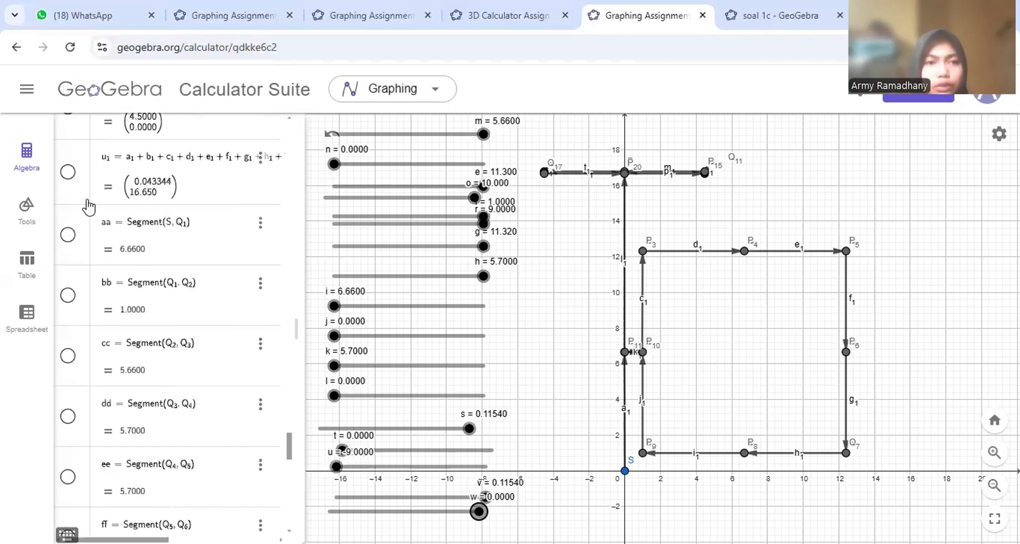
- Show vector u1 along the y-axis and labelled segments aa, bb, cc, dd and ee
click(67, 172)
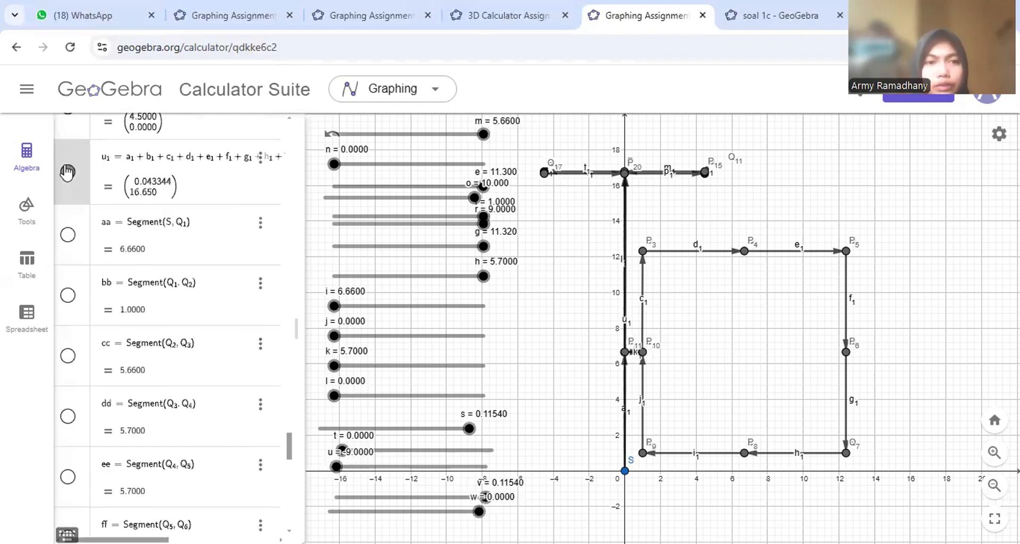
click(63, 236)
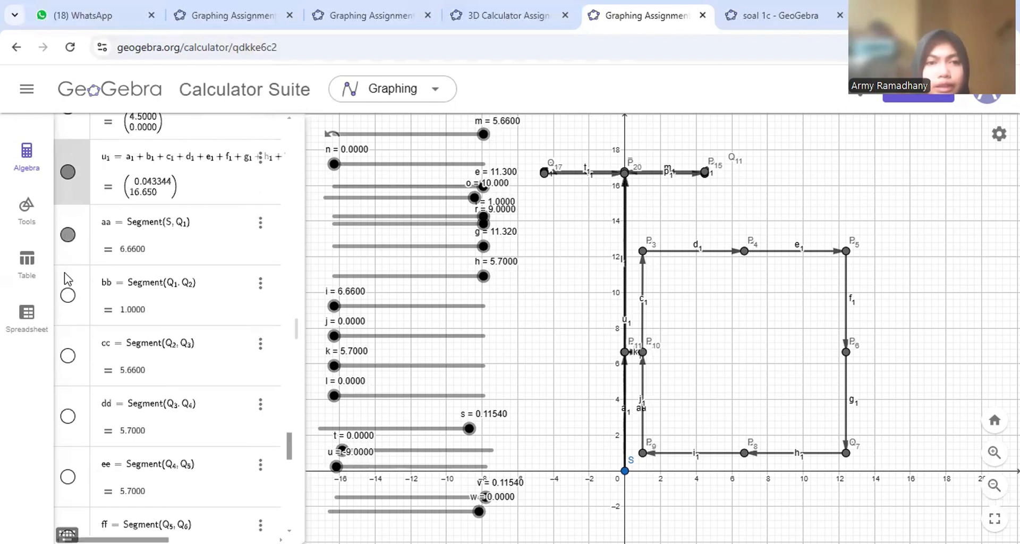
click(68, 296)
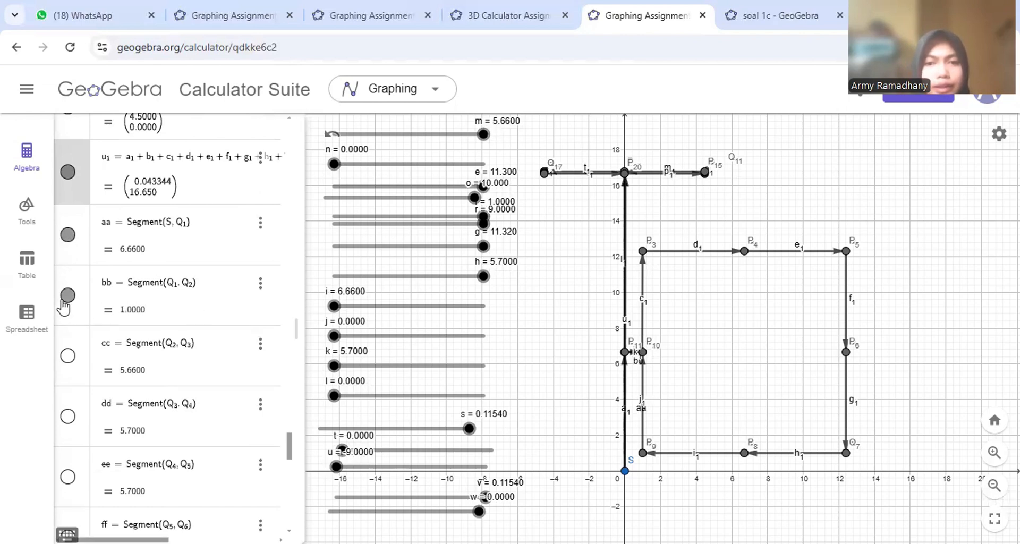
click(69, 356)
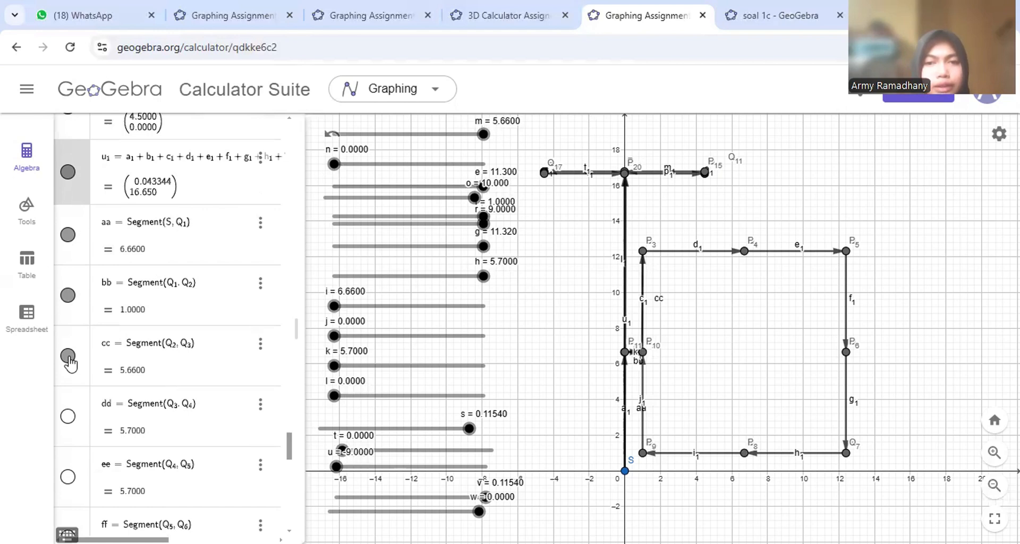
click(70, 415)
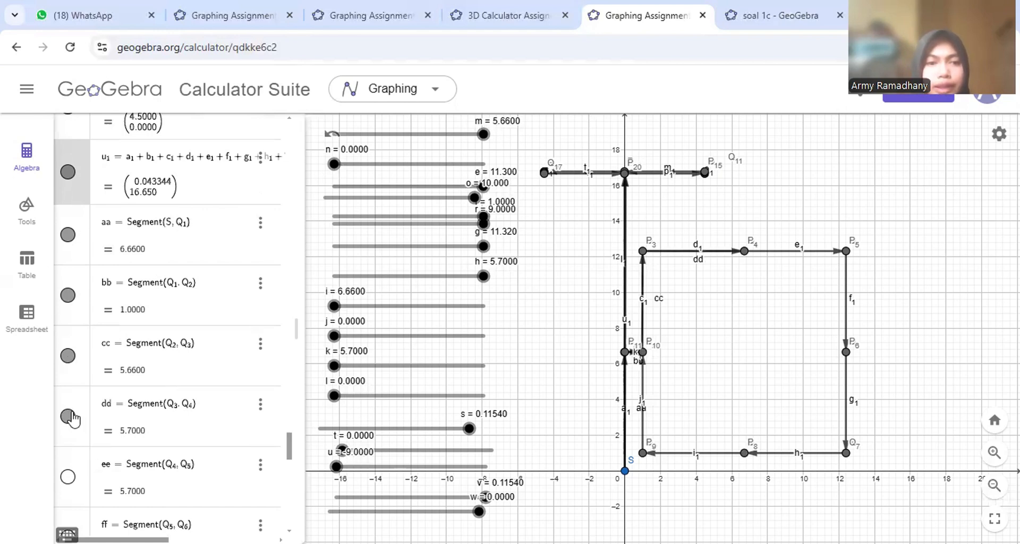
click(66, 478)
scroll(66, 478, down, 5)
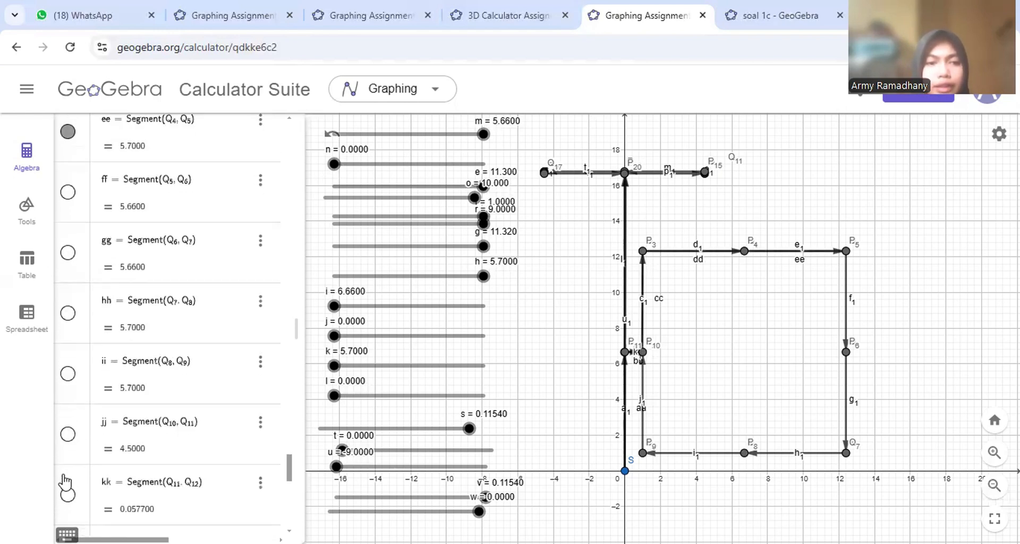
- Show labelled segments ff, gg, hh, ii and jj
click(68, 194)
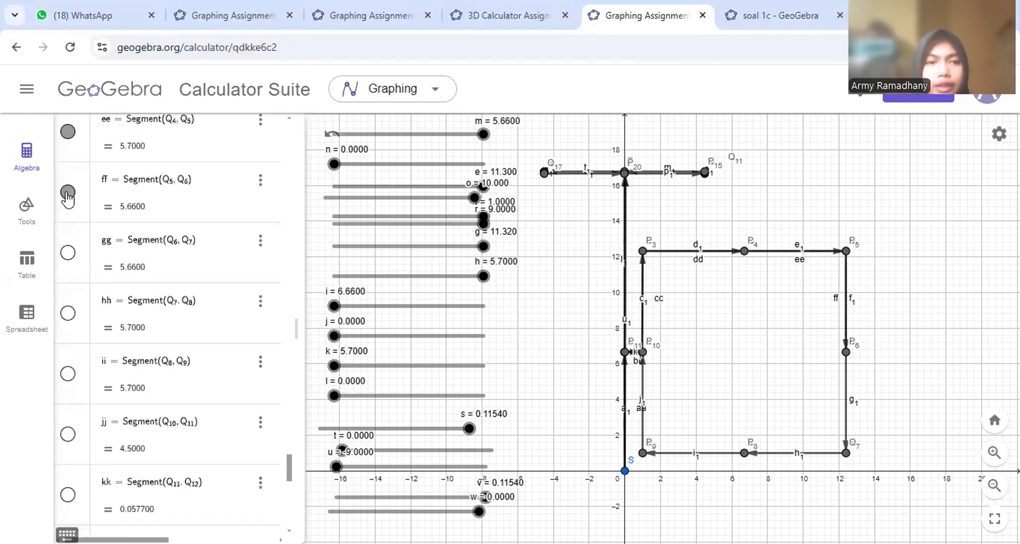
click(70, 254)
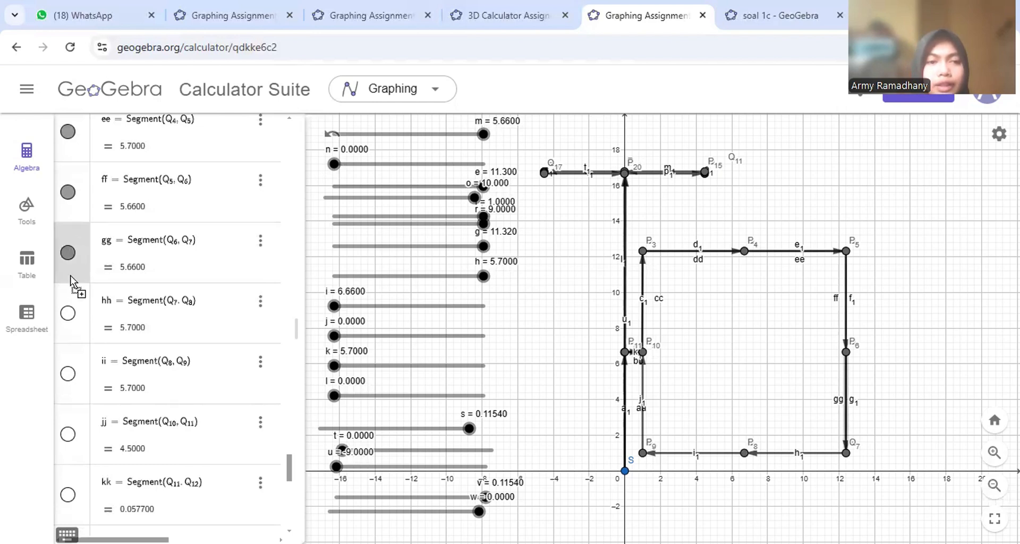
click(68, 313)
click(67, 374)
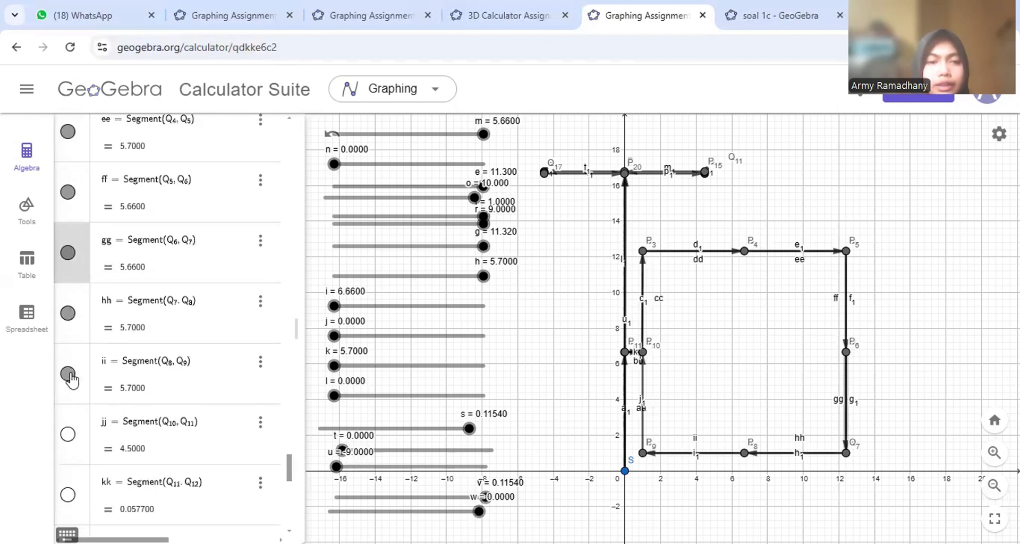
click(68, 434)
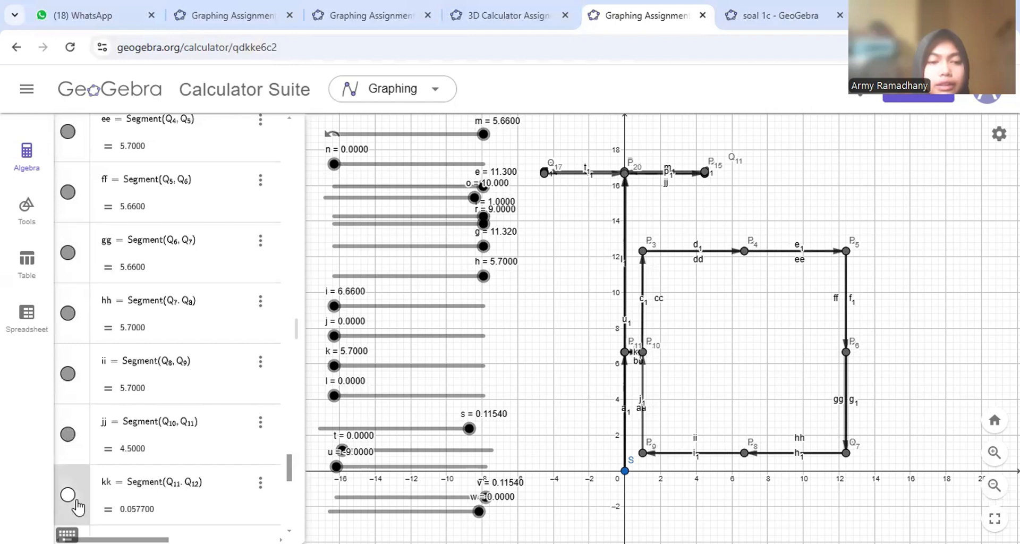
scroll(80, 509, down, 4)
scroll(78, 507, down, 1)
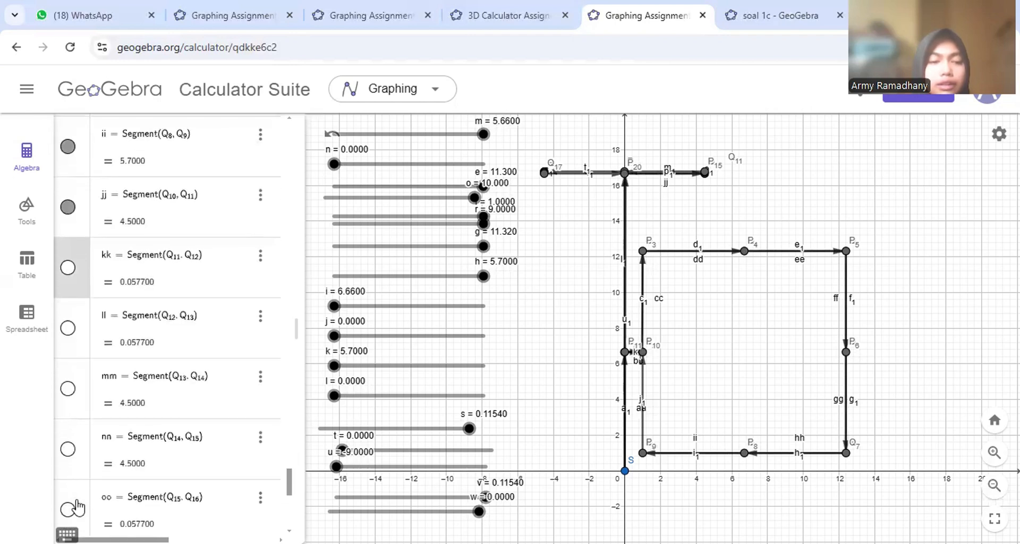
- Show segments kk, ll, nn, oo, qq, rr and ss on the graph
click(64, 271)
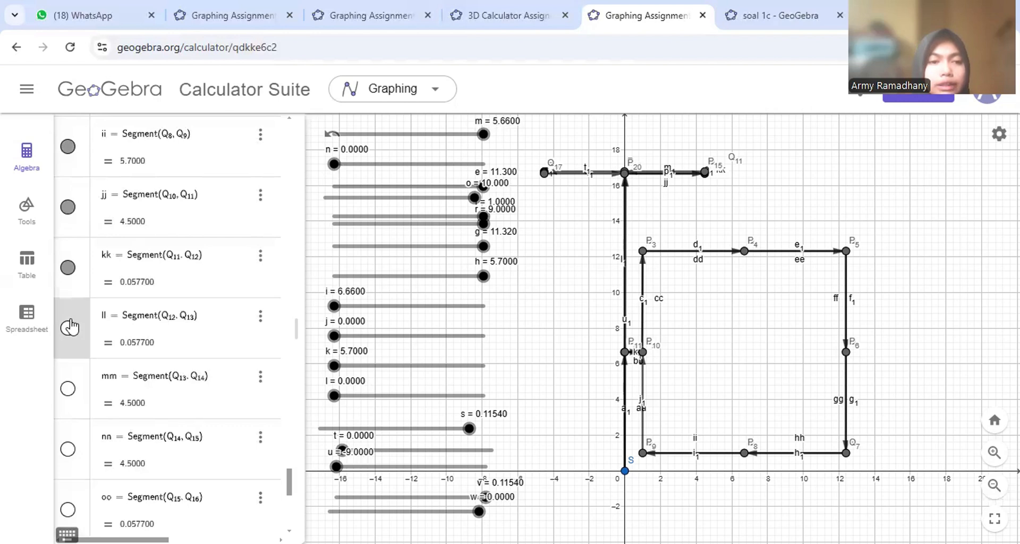
click(68, 330)
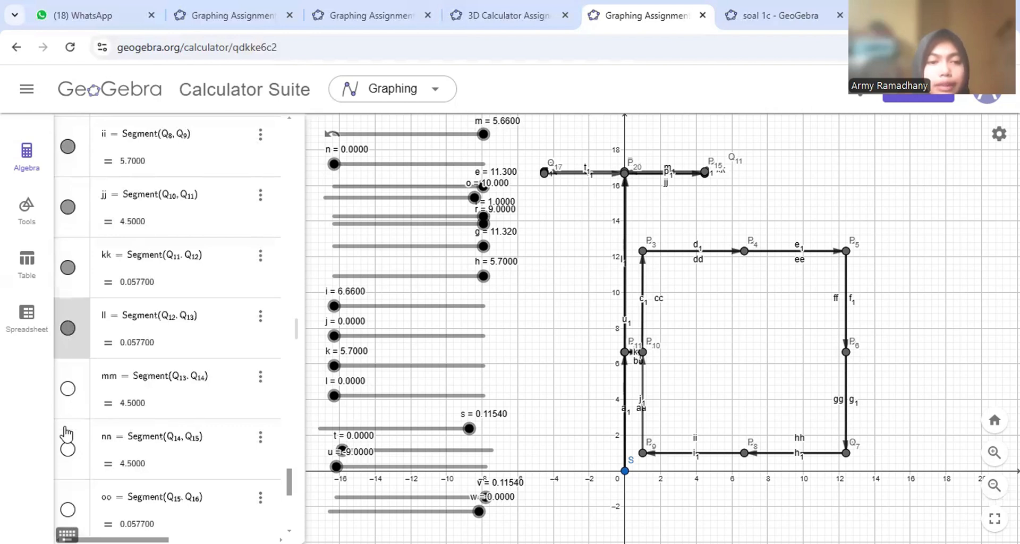
click(65, 451)
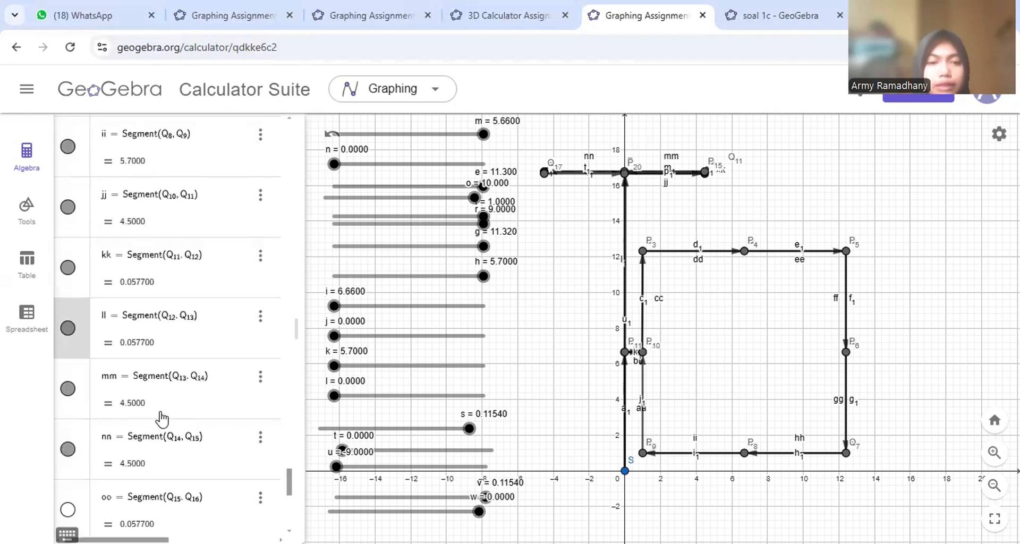
scroll(161, 419, down, 5)
scroll(202, 393, up, 1)
scroll(224, 375, left, 1)
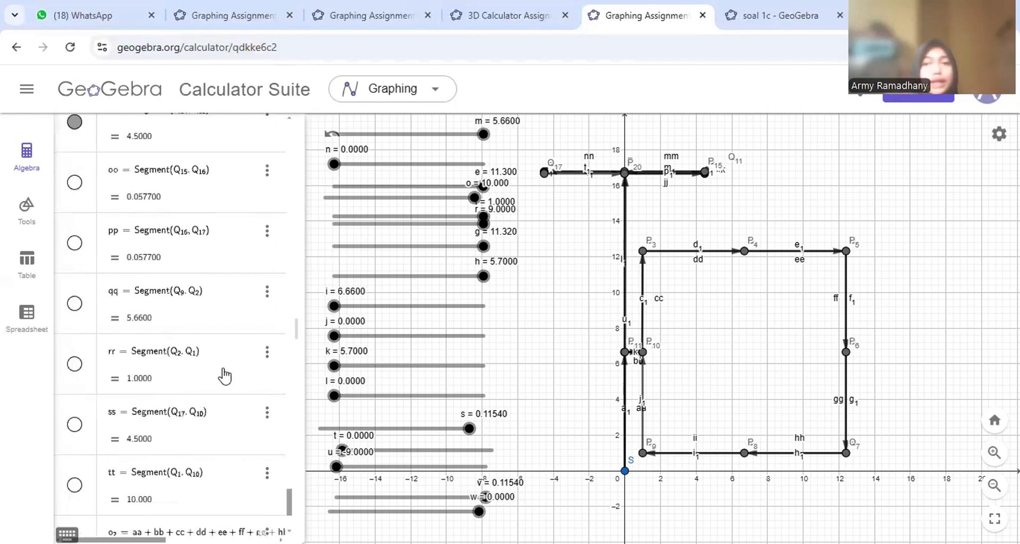
click(75, 183)
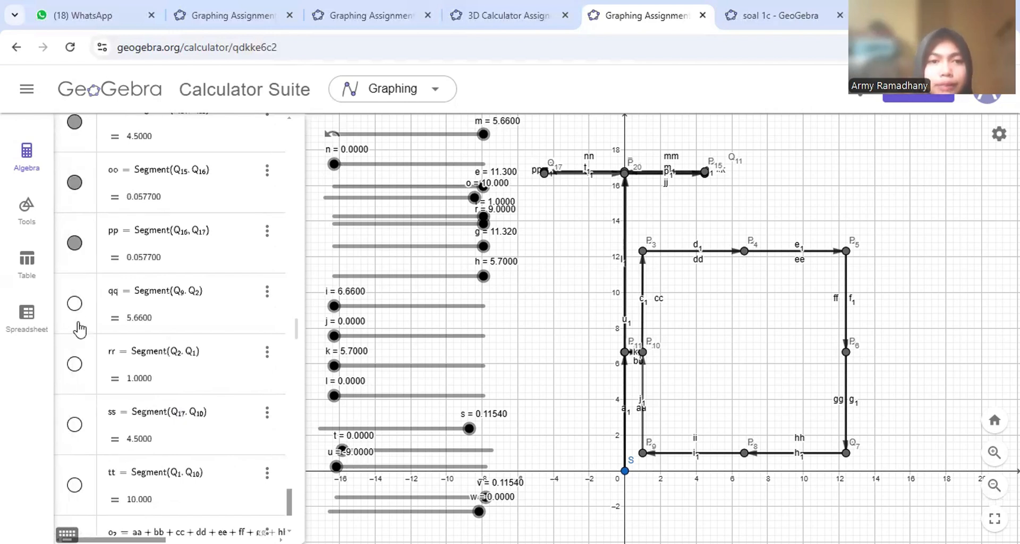
click(75, 303)
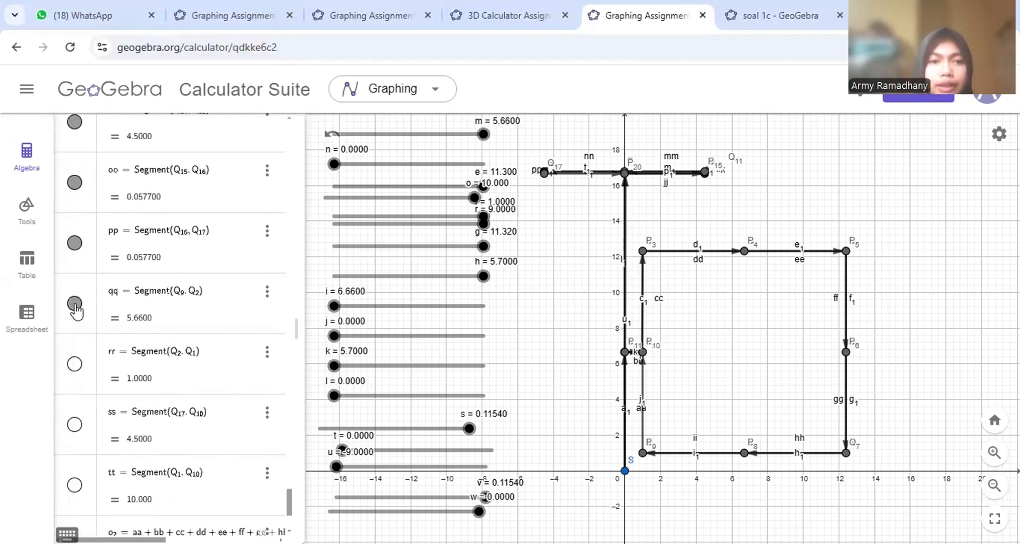
click(74, 363)
scroll(73, 371, down, 3)
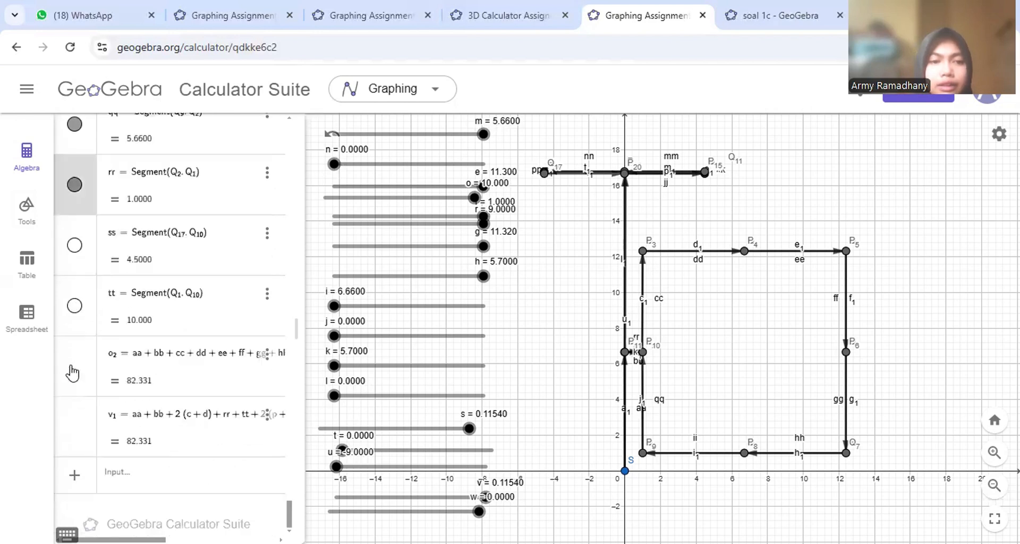
click(74, 245)
- Show segment tt on the graph
click(74, 306)
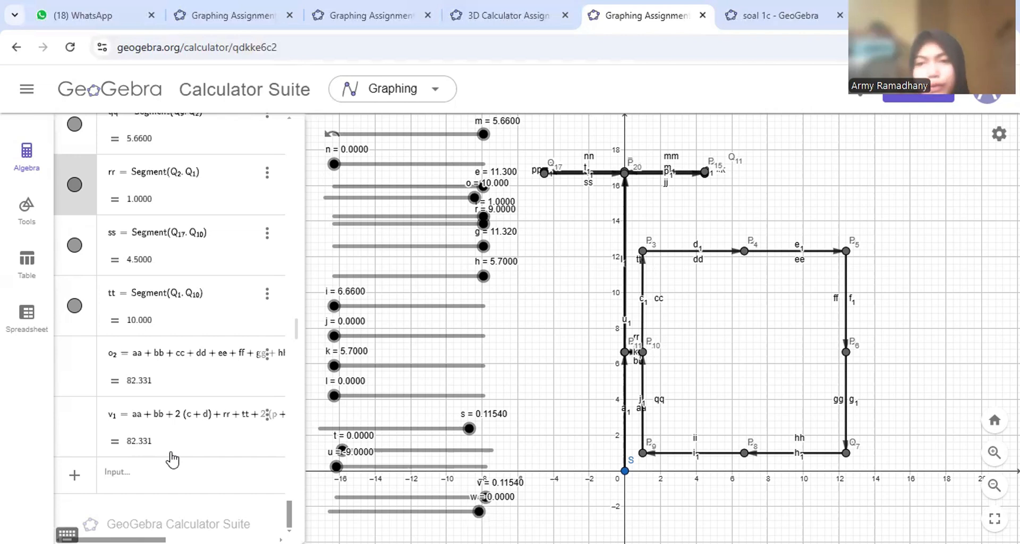
- Switch to the '3D Calculator Assign…' browser tab
click(523, 26)
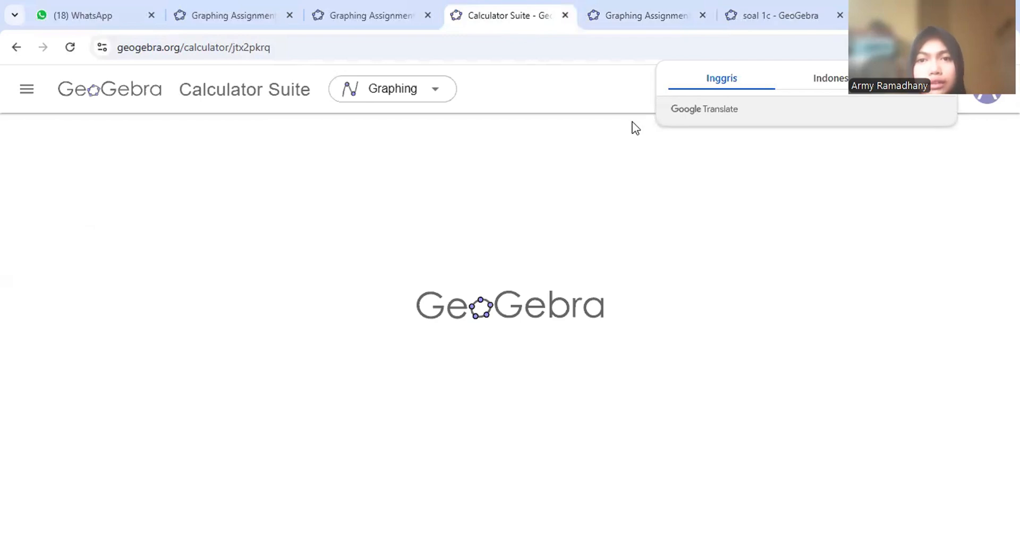
- Go back to the 3D pyramid-and-cylinder assignment and hide the Tinggi slider
key(ctrl+Tab)
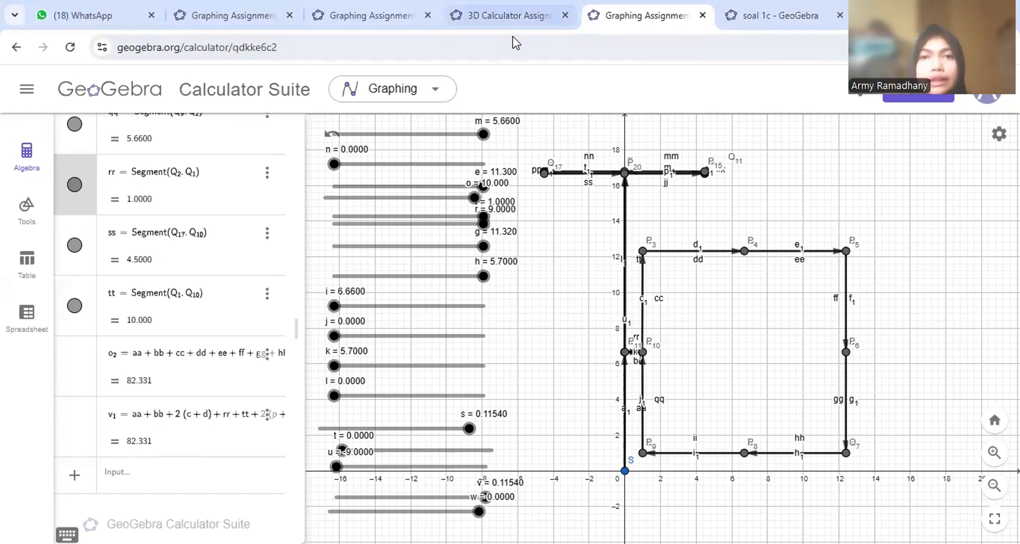
click(509, 15)
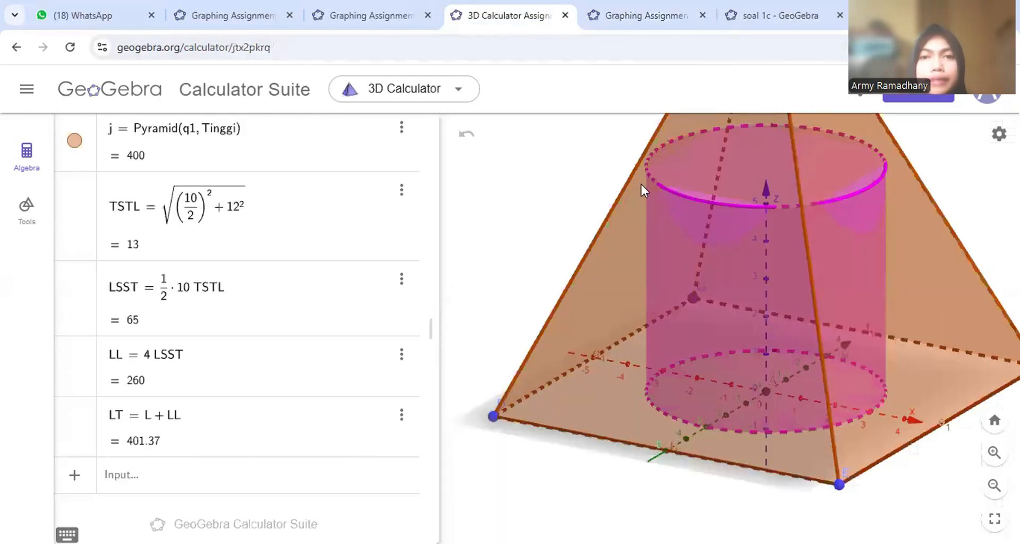
scroll(262, 280, up, 8)
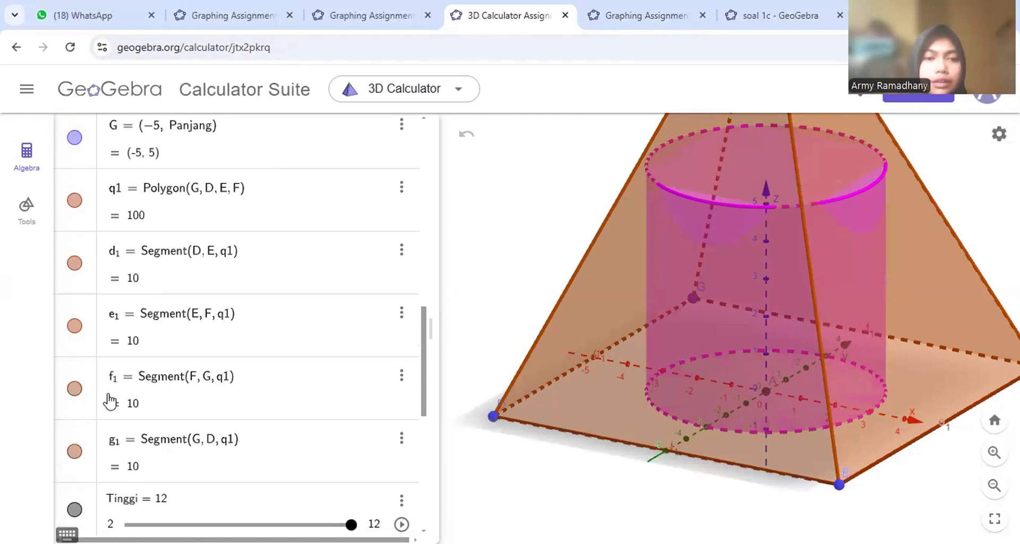
scroll(96, 441, down, 1)
click(75, 490)
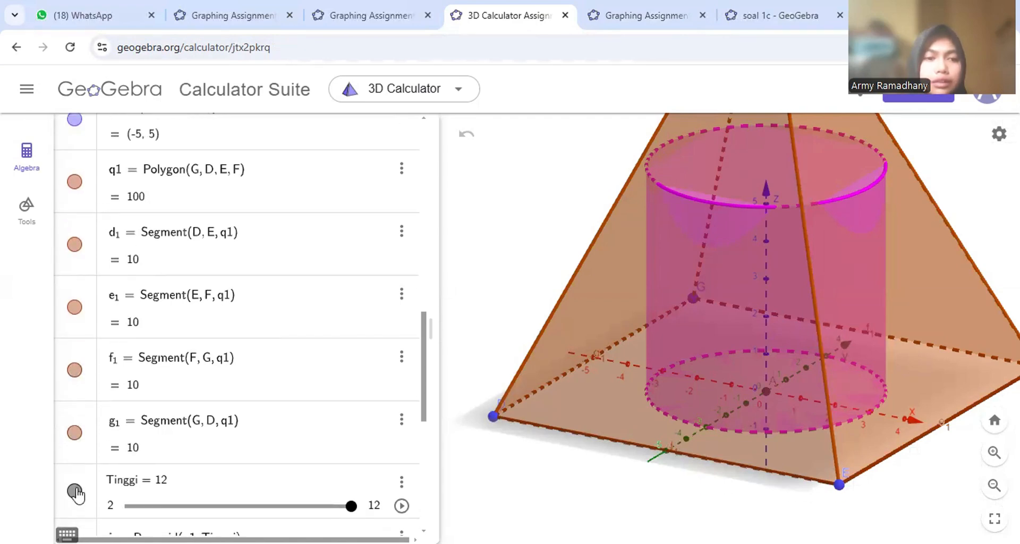
- Hide the pyramid base edges g1, f1, e1, d1 and the square base q1
click(75, 431)
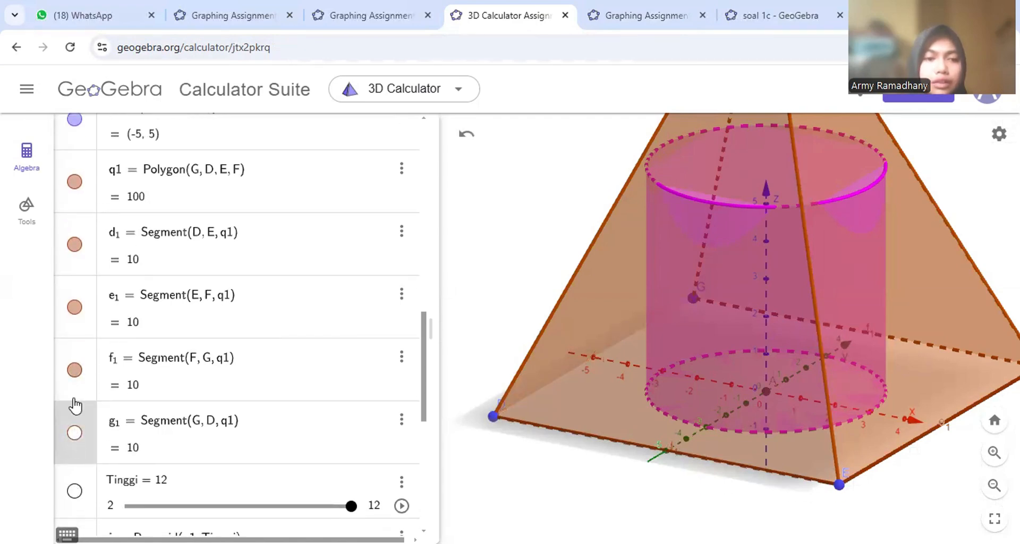
click(74, 371)
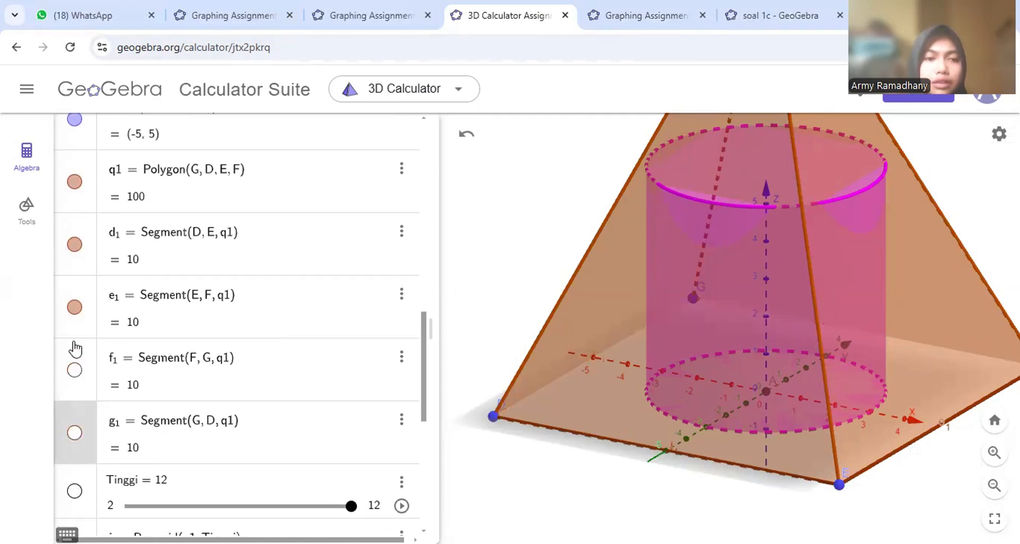
click(74, 306)
click(74, 244)
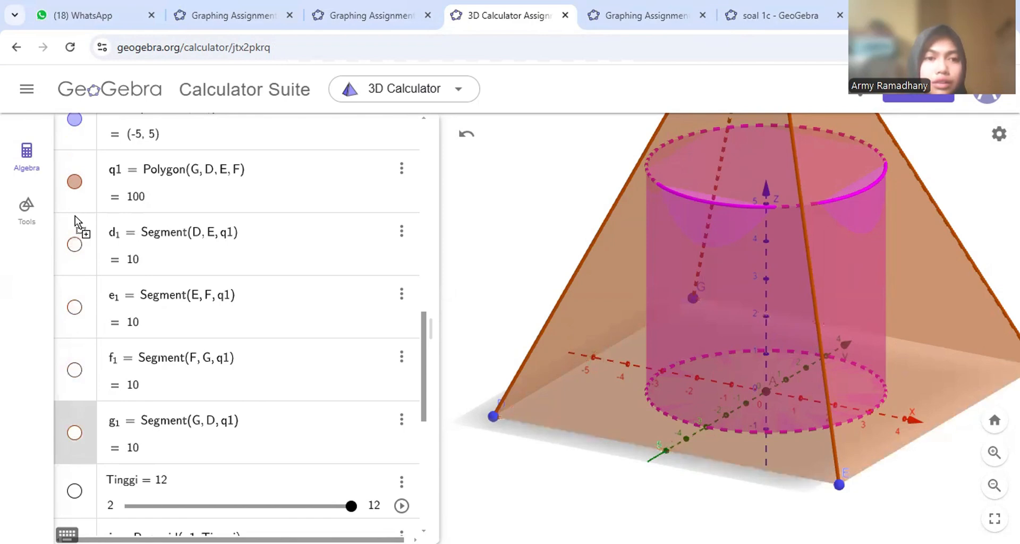
click(75, 182)
- Hide points G, F, E and D, the Panjang slider and the text1 formula
scroll(75, 189, up, 5)
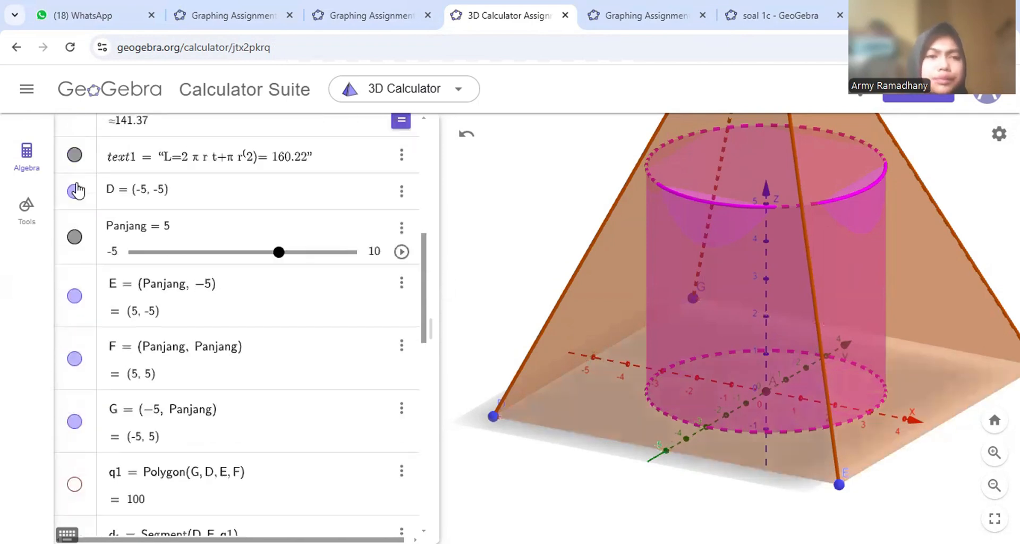
click(74, 422)
click(75, 359)
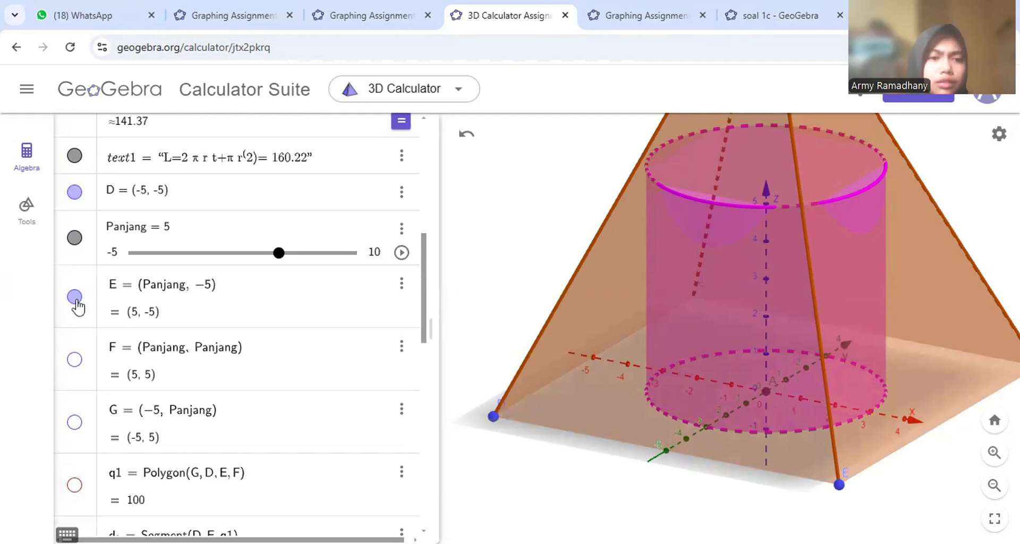
click(75, 297)
click(75, 237)
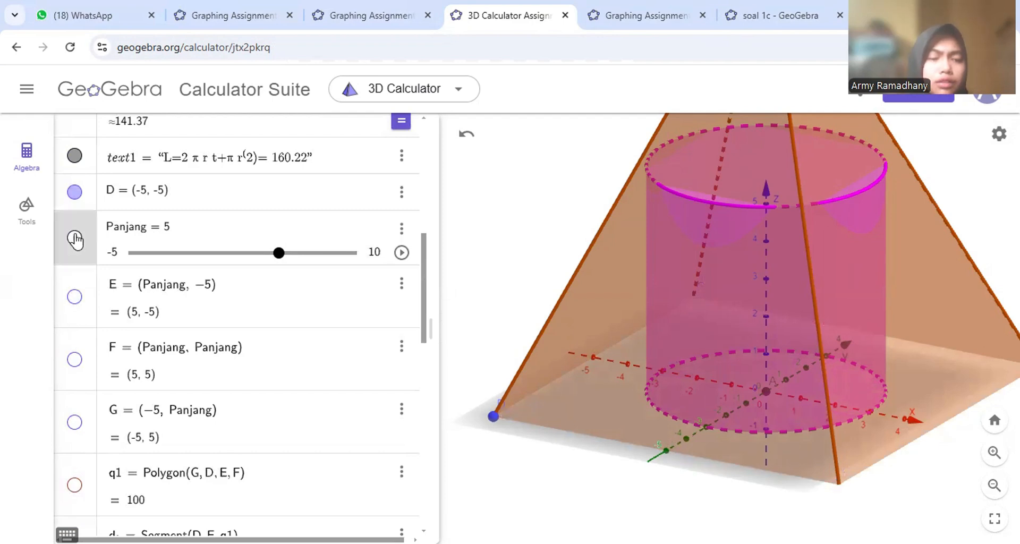
click(75, 191)
click(75, 155)
- Hide the pink cylinder e, sliders t and r, points B and A, and pyramid j
scroll(77, 159, up, 5)
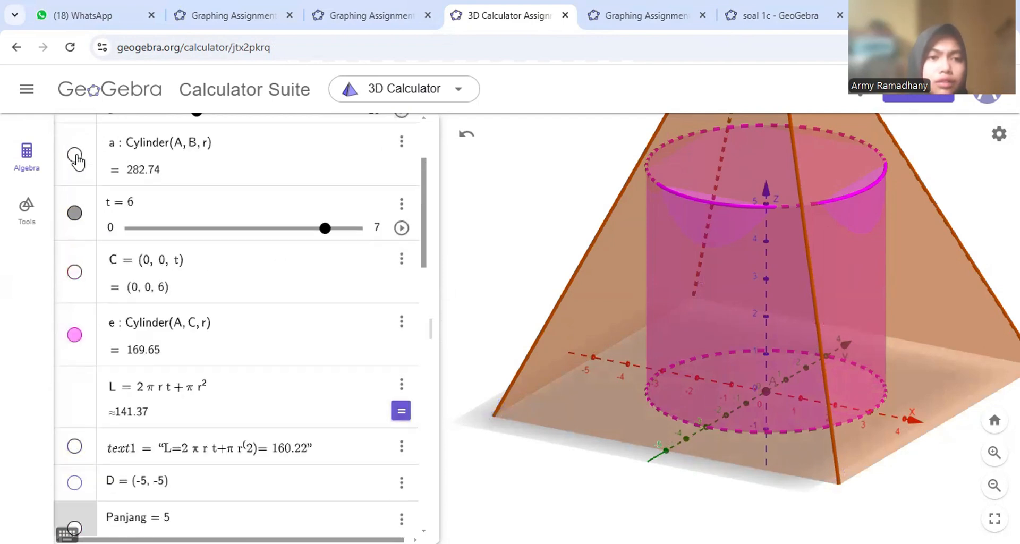
click(75, 335)
click(75, 214)
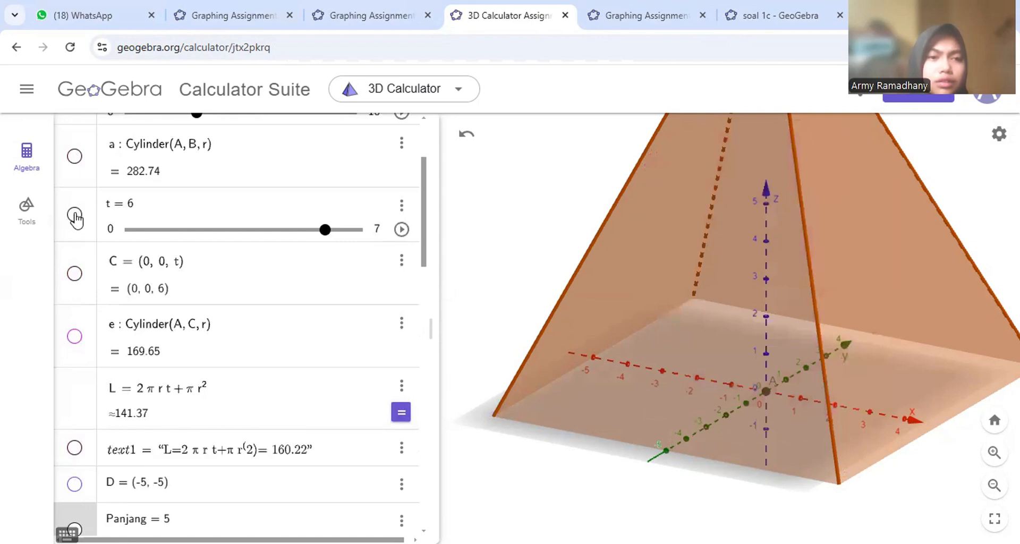
scroll(76, 218, up, 3)
click(75, 238)
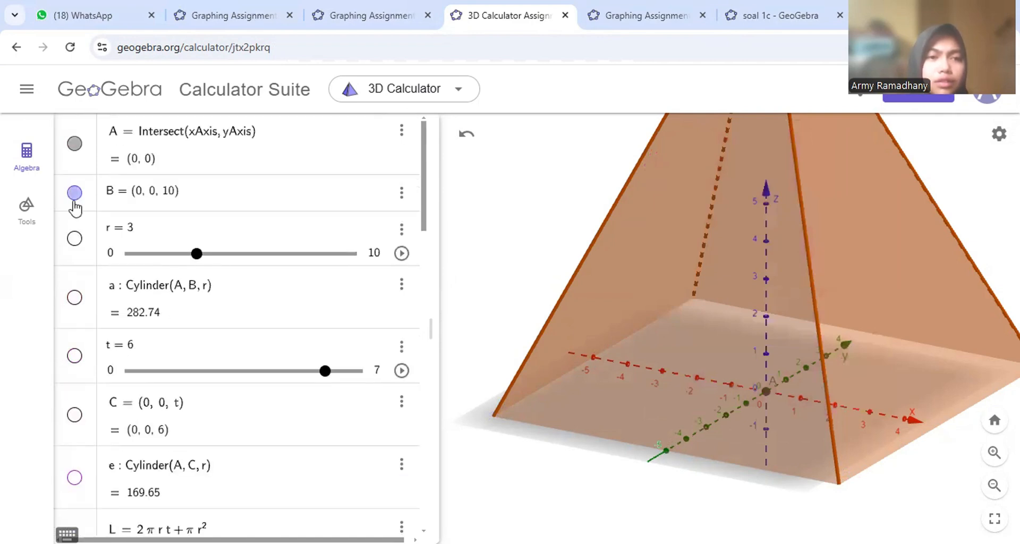
click(75, 192)
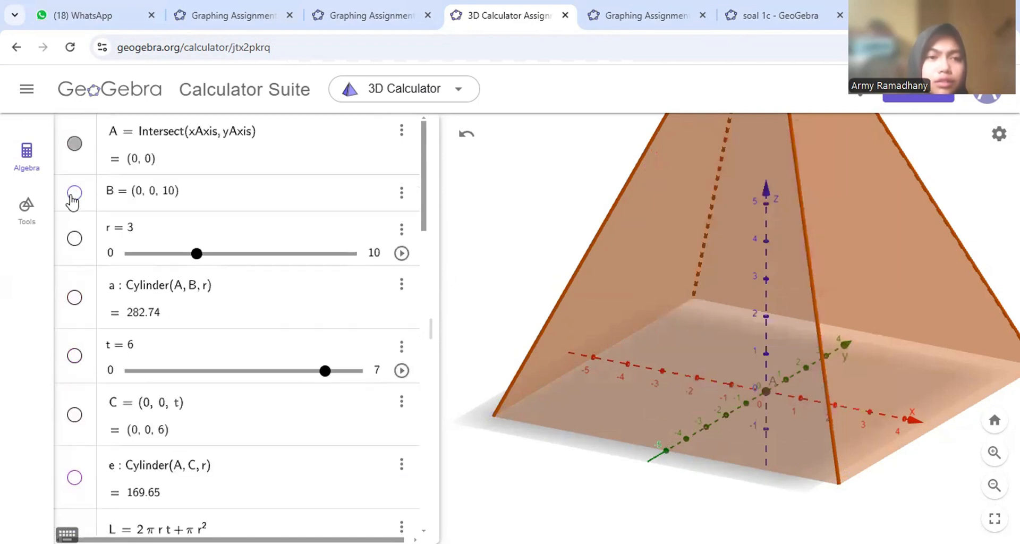
click(74, 143)
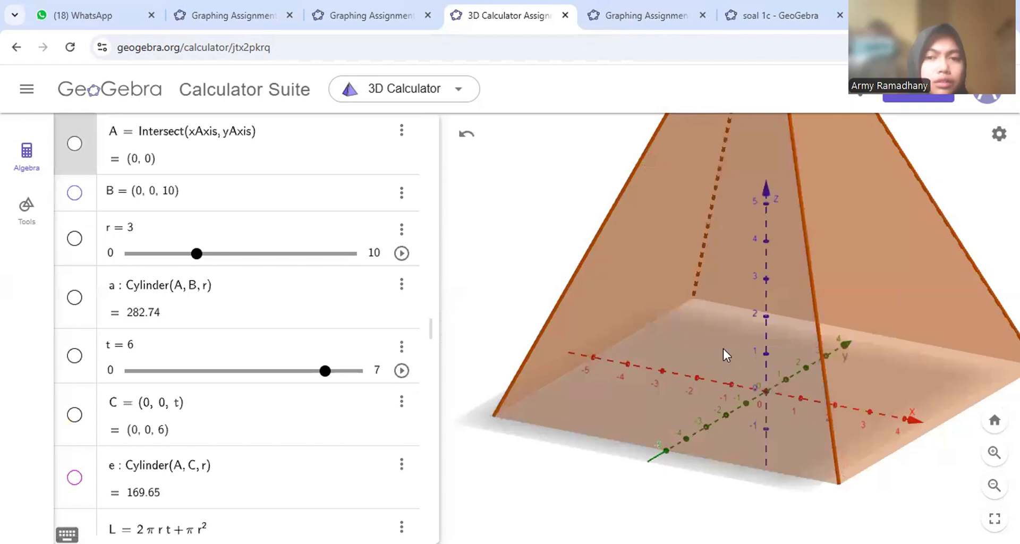
scroll(723, 350, down, 3)
scroll(330, 414, down, 10)
scroll(333, 415, up, 3)
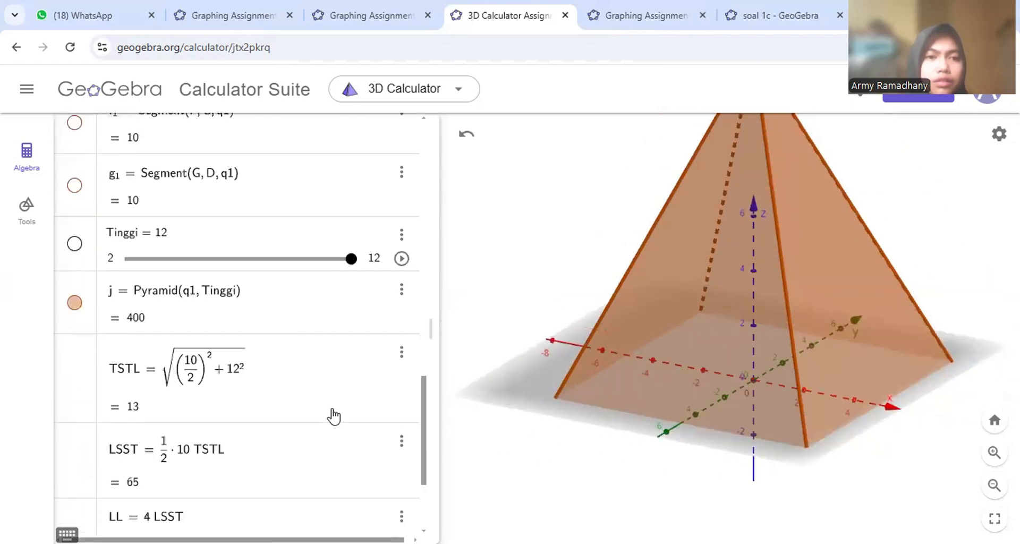
click(75, 304)
scroll(252, 290, up, 10)
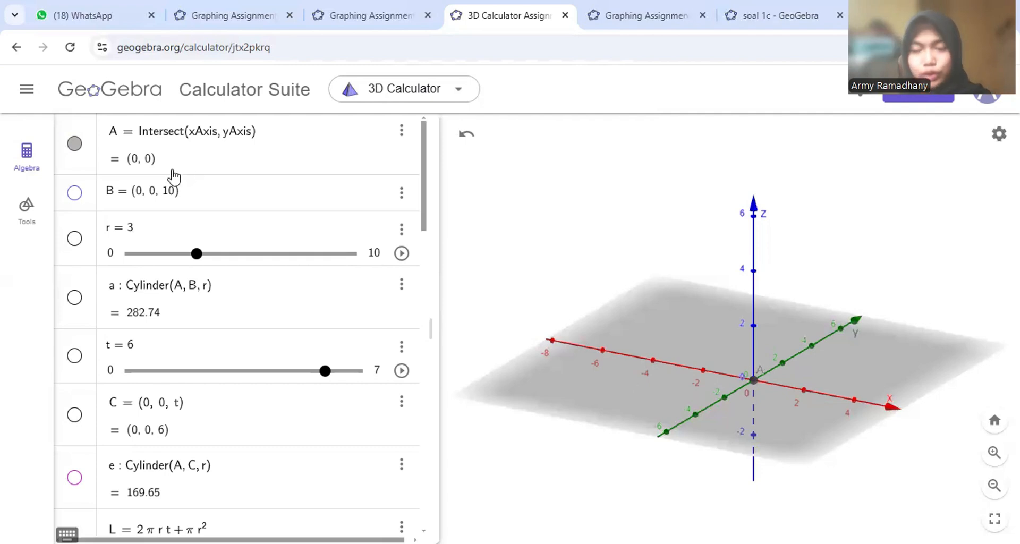
- Show point B, slider r, cyan cylinder a, slider t, point C and magenta cylinder e again
click(75, 193)
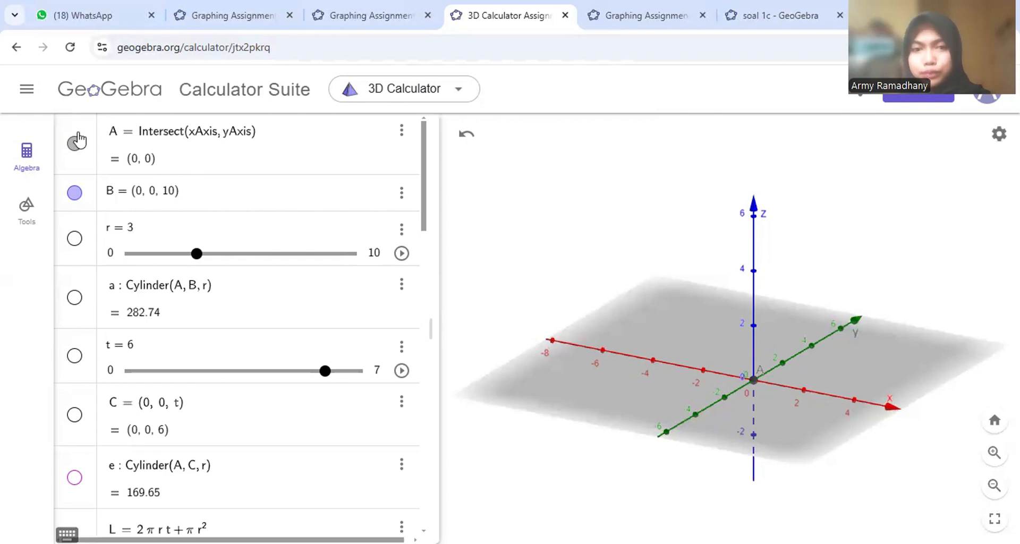
click(75, 239)
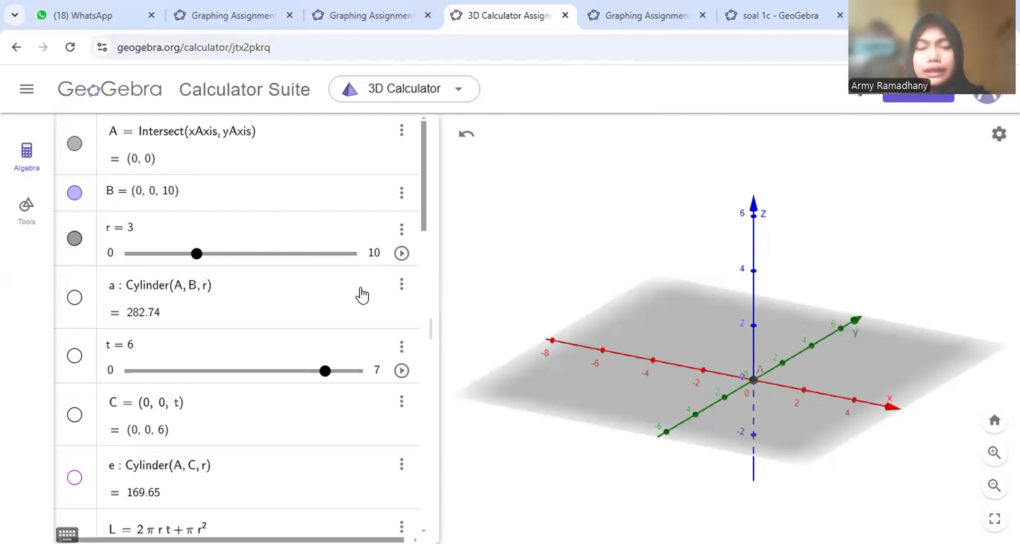
click(77, 301)
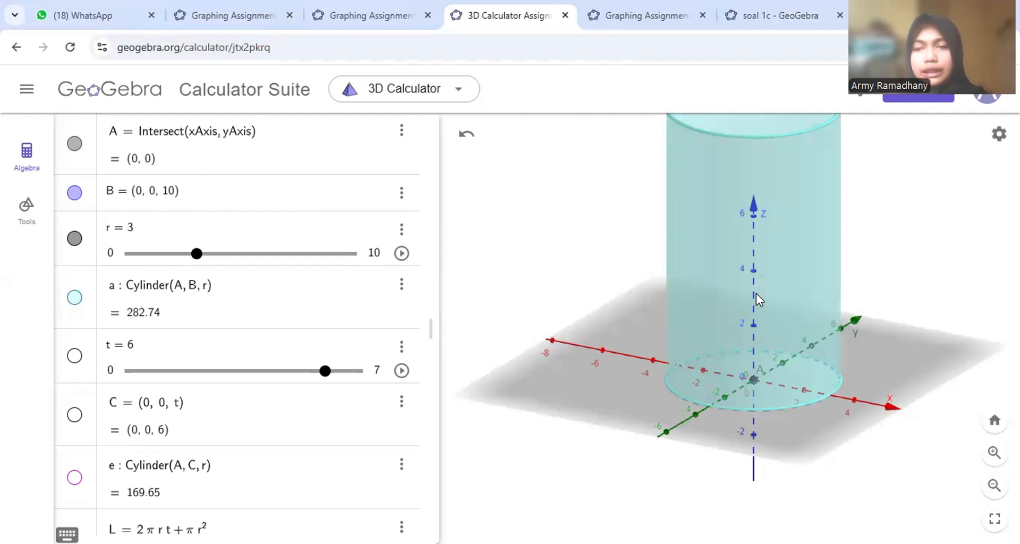
scroll(756, 293, down, 2)
click(76, 357)
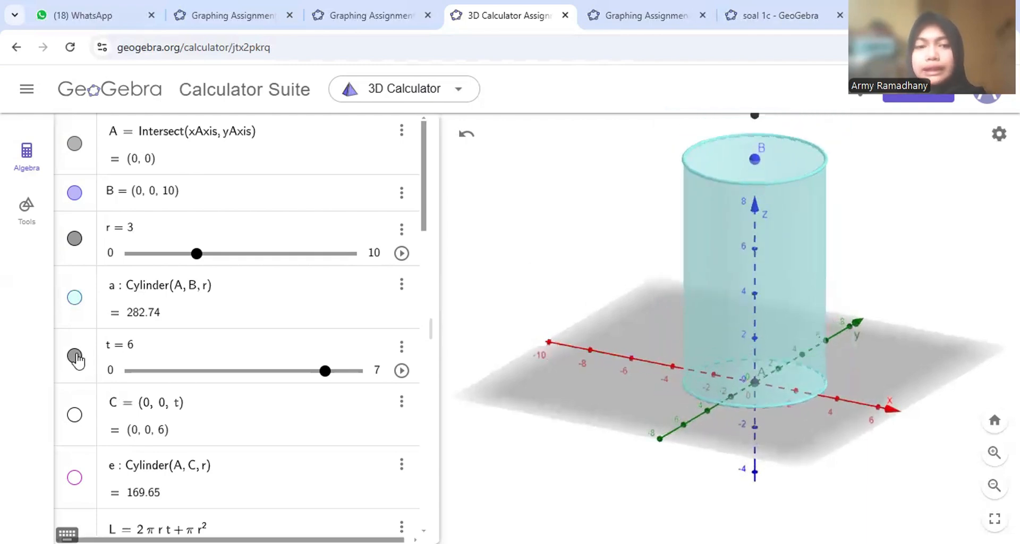
scroll(616, 216, down, 1)
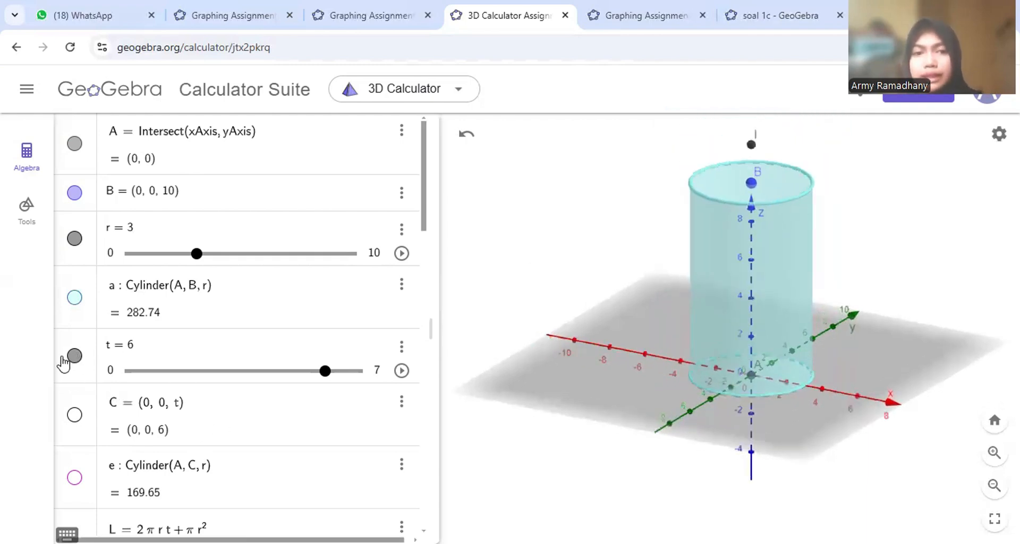
click(75, 357)
click(75, 357)
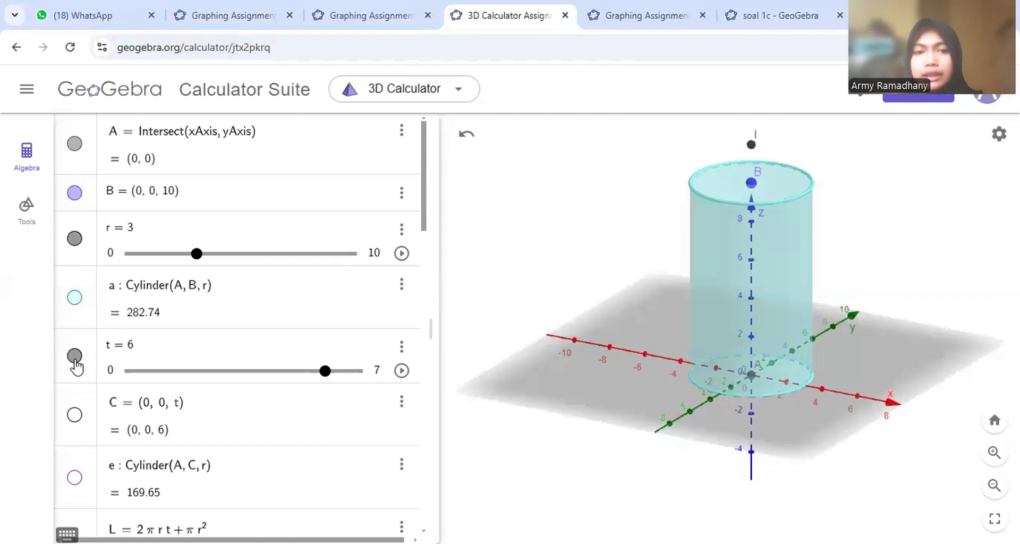
click(75, 419)
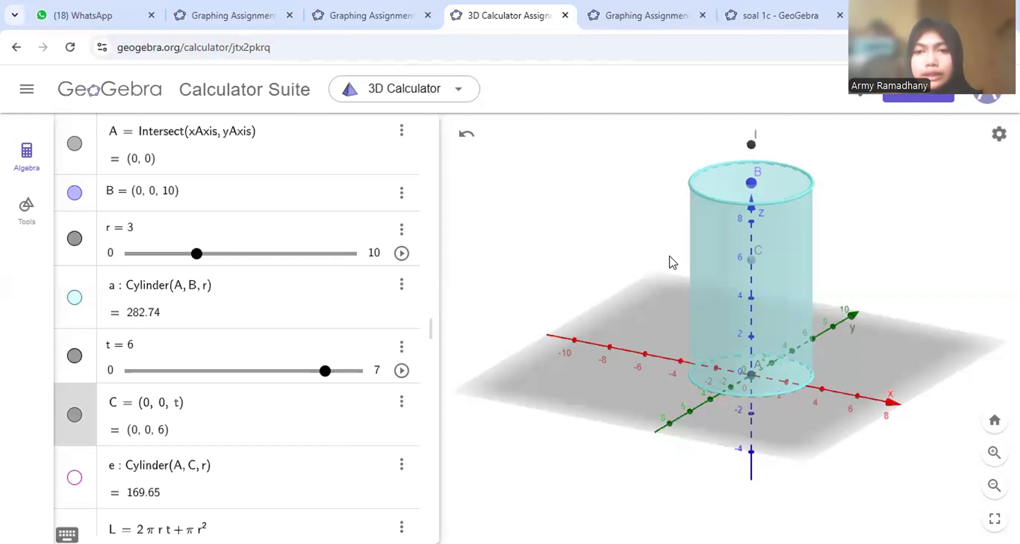
scroll(159, 357, down, 3)
click(75, 301)
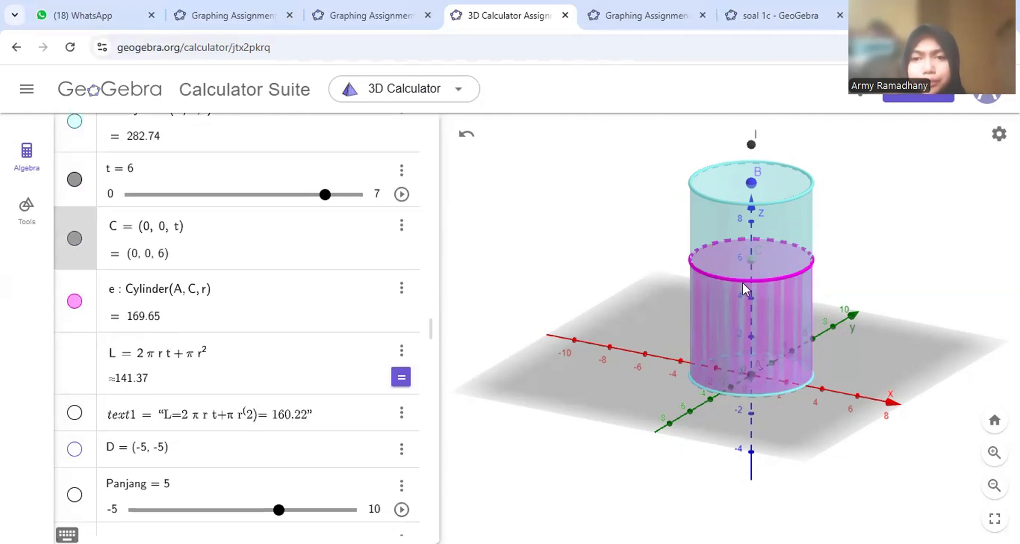
scroll(262, 246, down, 2)
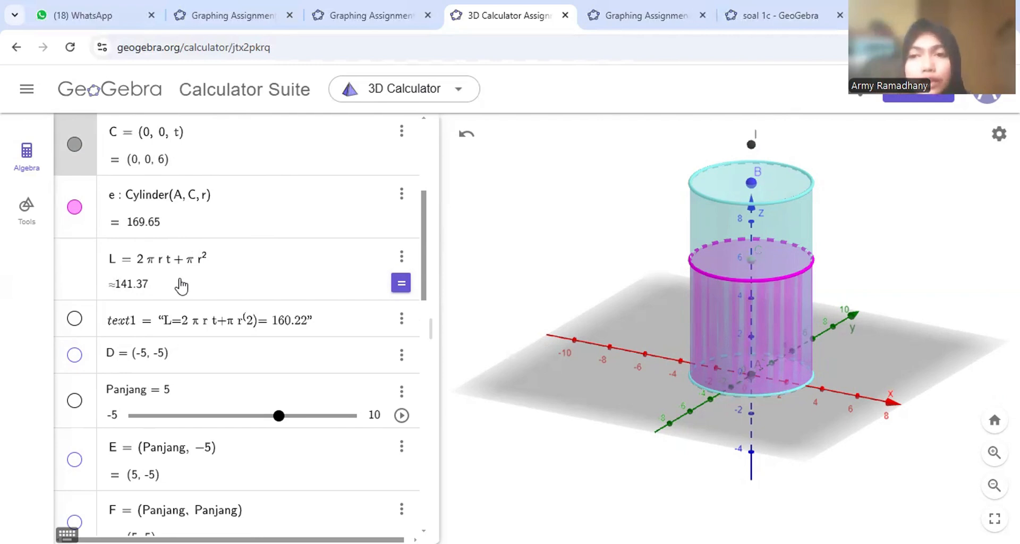
- Show text1, point D, the Panjang slider and point E in the 3D view
click(75, 318)
scroll(633, 211, down, 1)
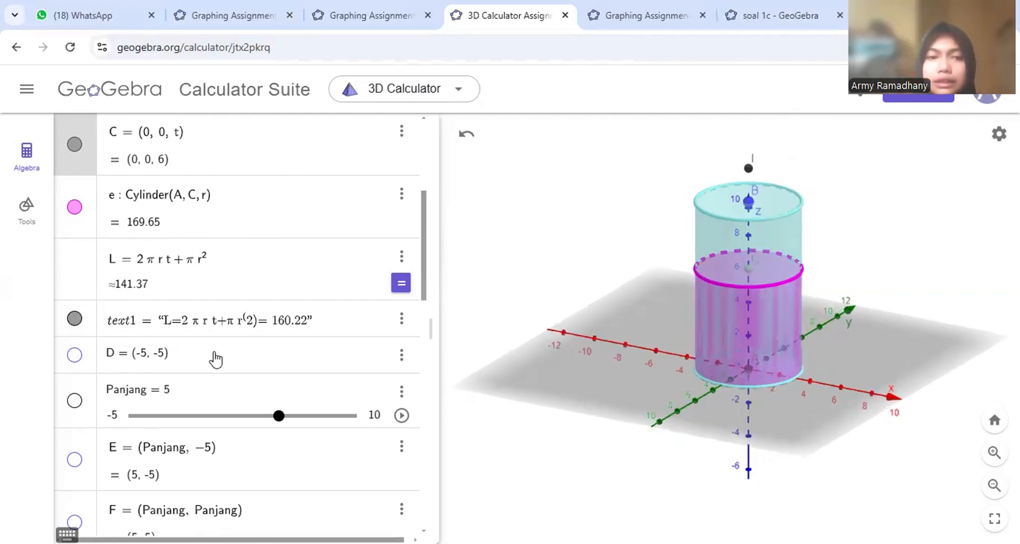
click(75, 355)
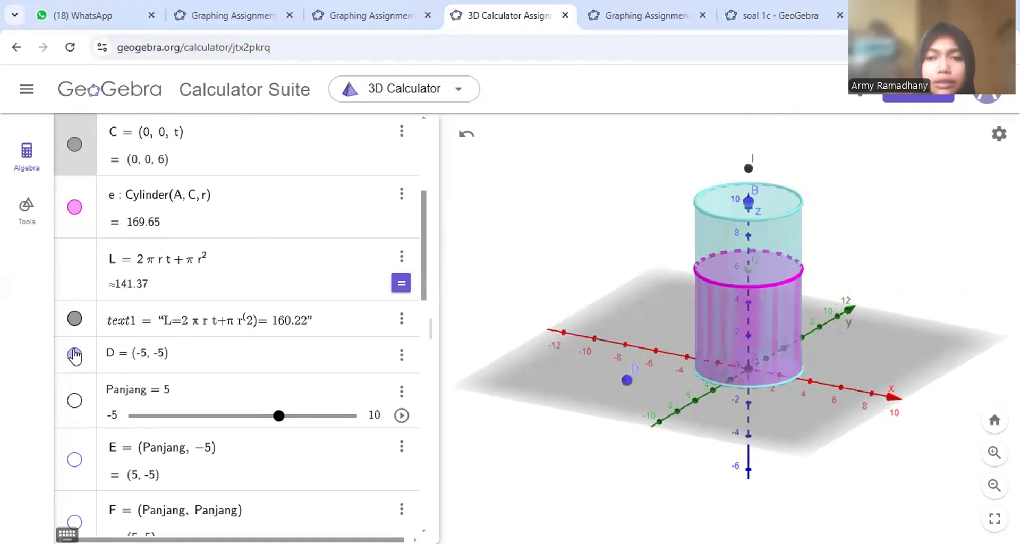
click(76, 402)
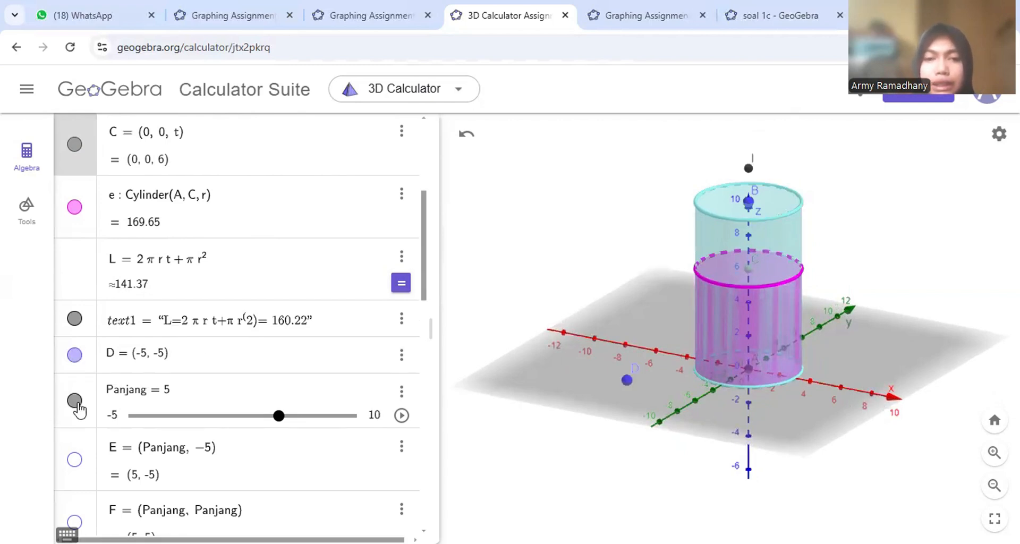
click(74, 460)
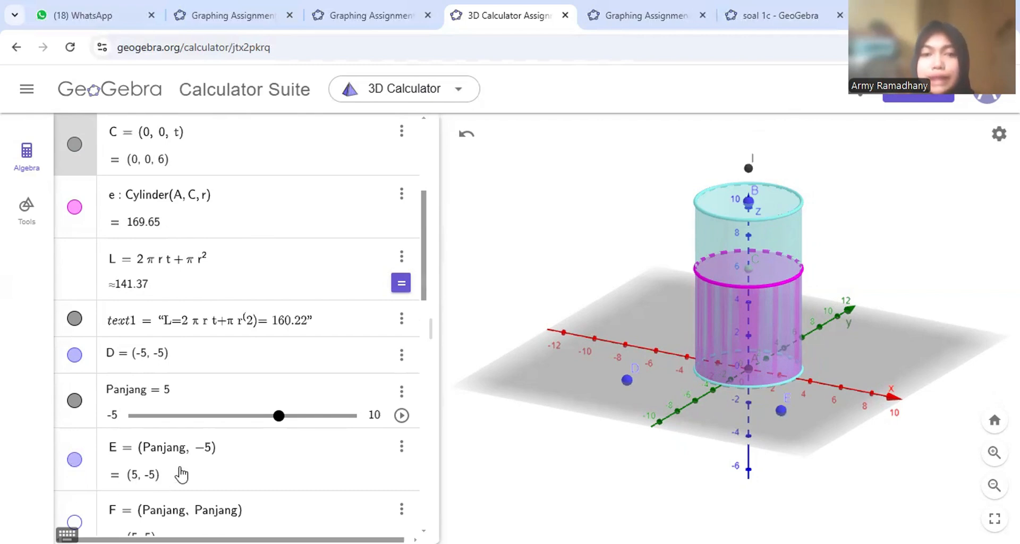
scroll(142, 480, down, 6)
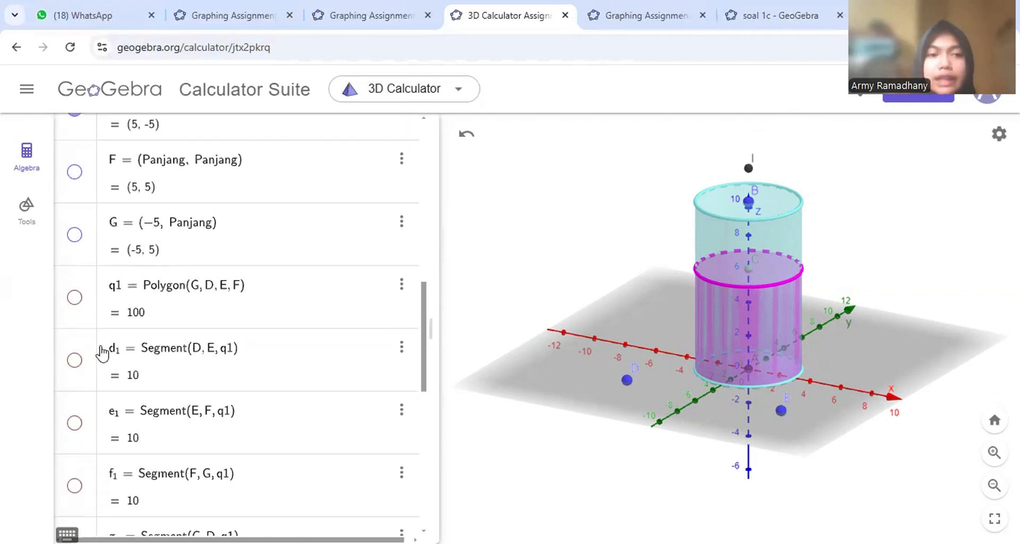
- Show points F and G, square base q1 with its sides, and the Tinggi slider
click(75, 172)
click(74, 235)
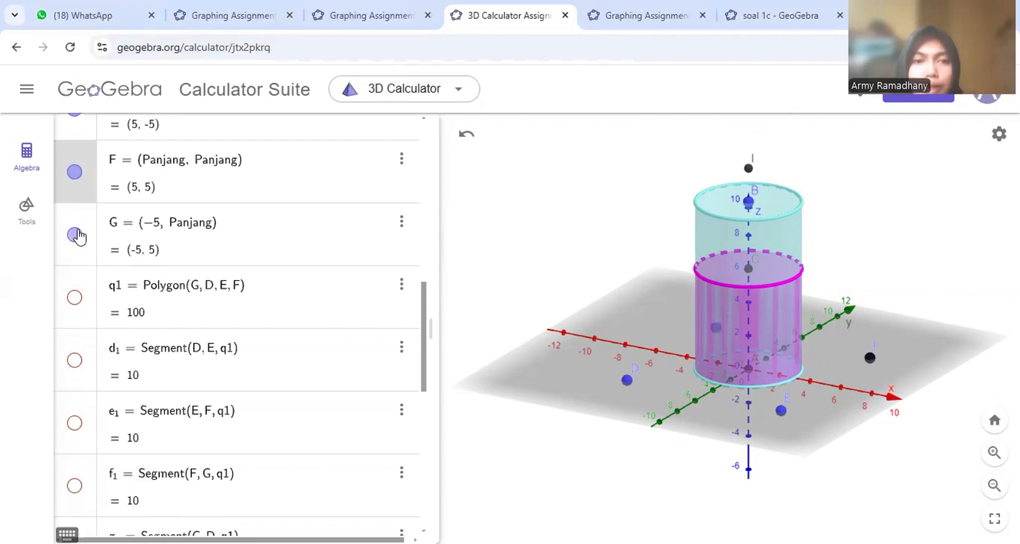
scroll(91, 324, down, 2)
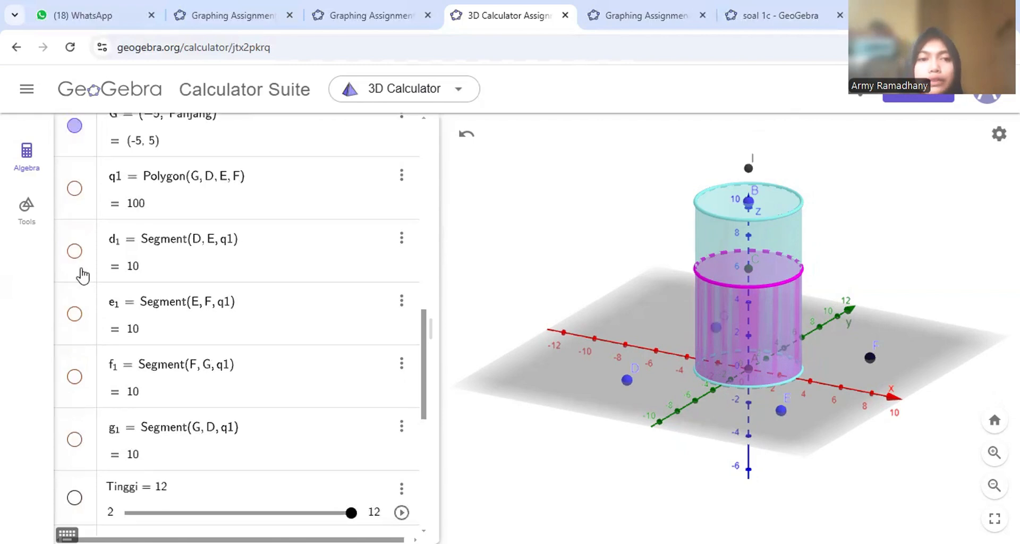
click(75, 190)
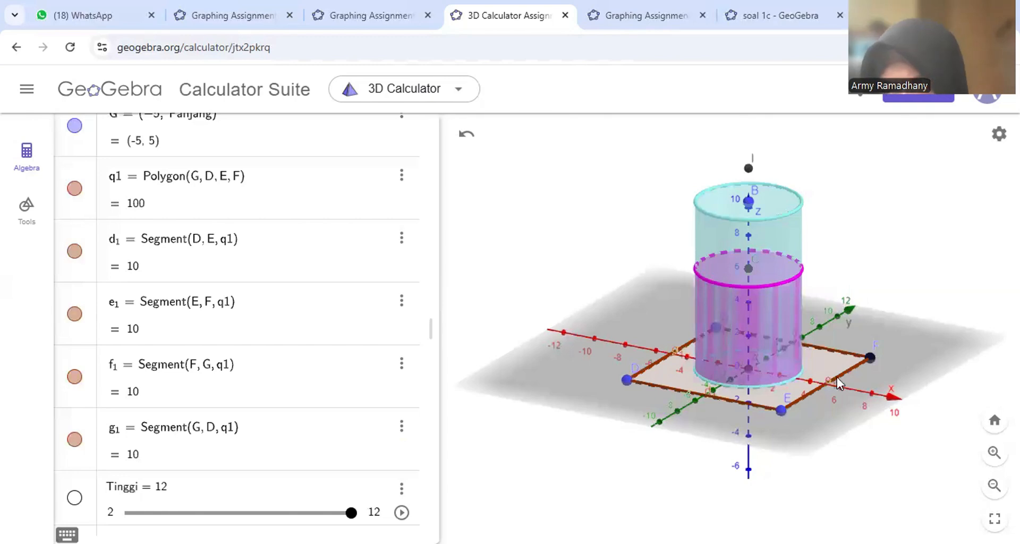
scroll(311, 480, down, 4)
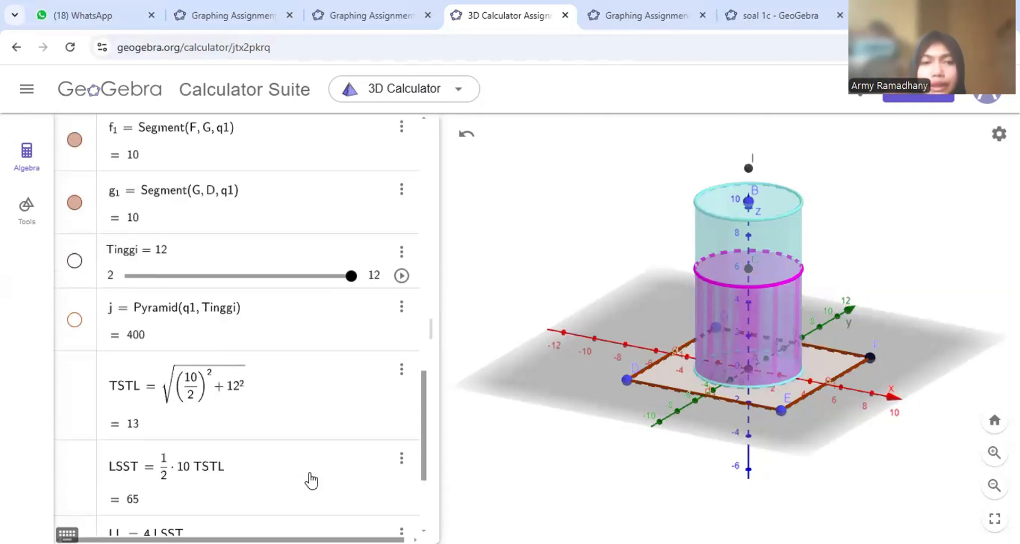
scroll(311, 479, down, 2)
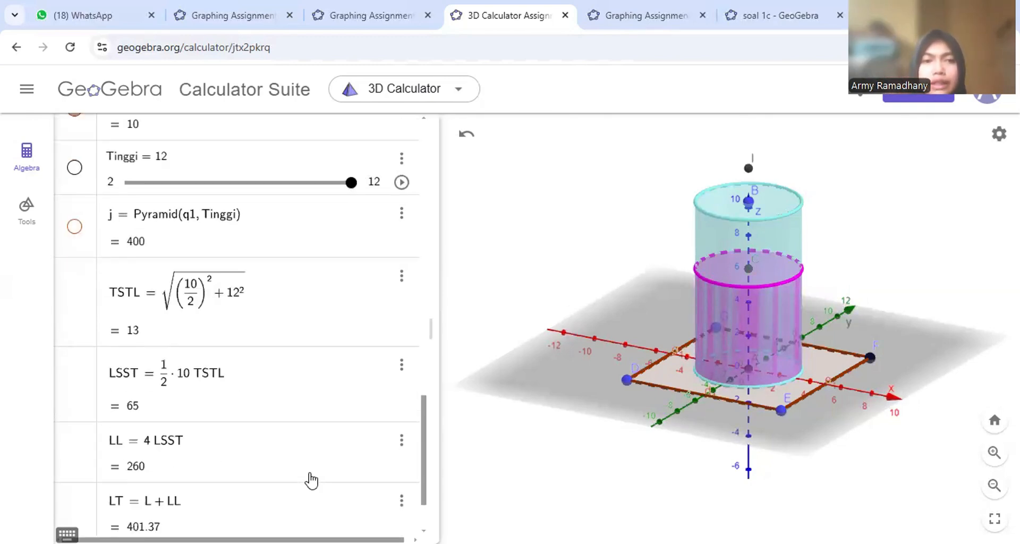
click(75, 168)
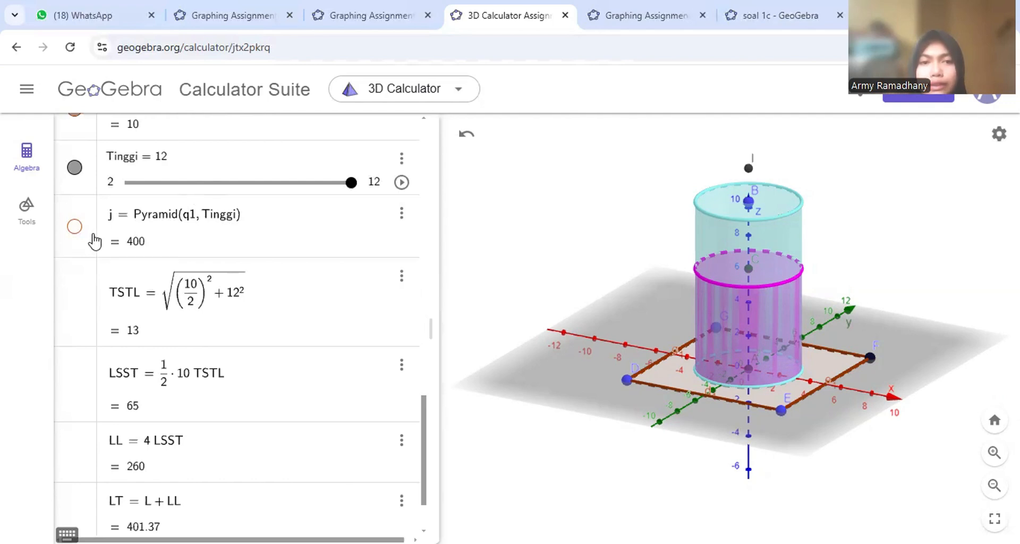
- Show pyramid j = Pyramid(q1, Tinggi) around the cylinders and review its values in the list
click(75, 227)
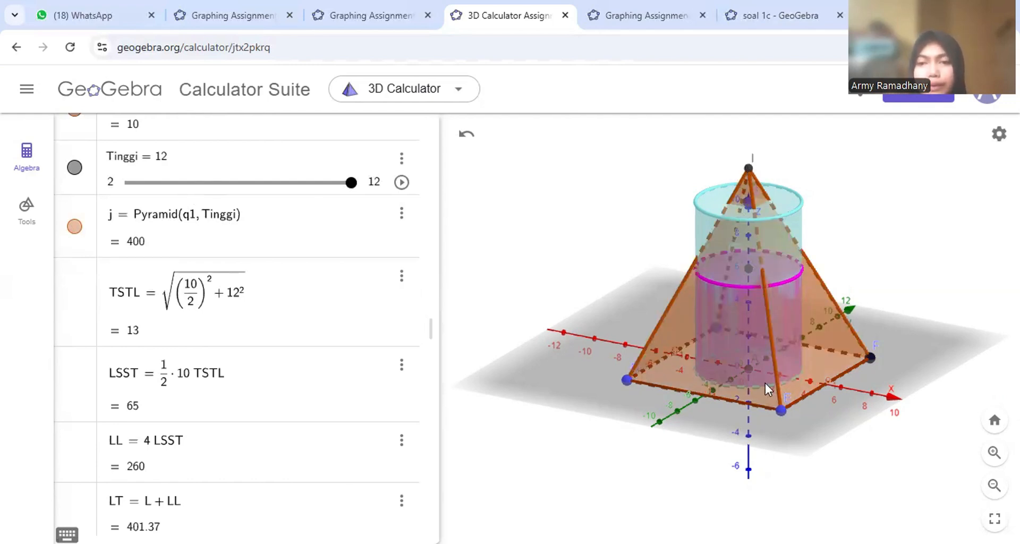
scroll(114, 375, down, 2)
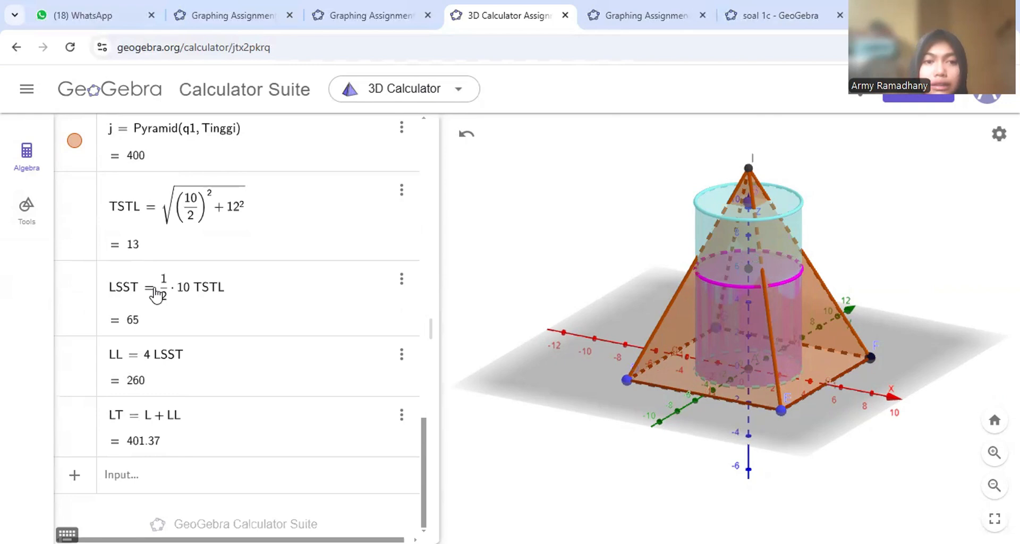
scroll(155, 294, up, 3)
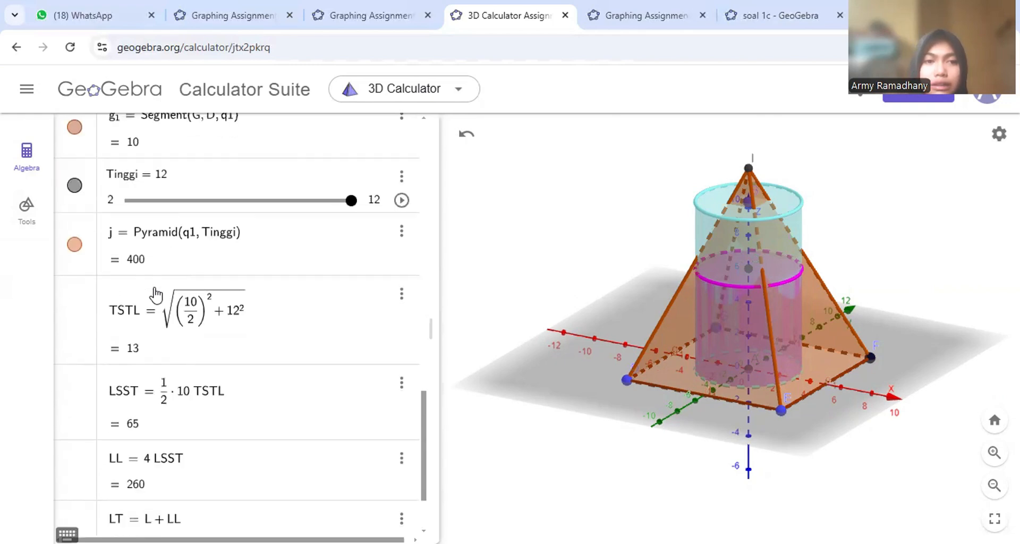
scroll(156, 293, up, 1)
scroll(155, 294, down, 3)
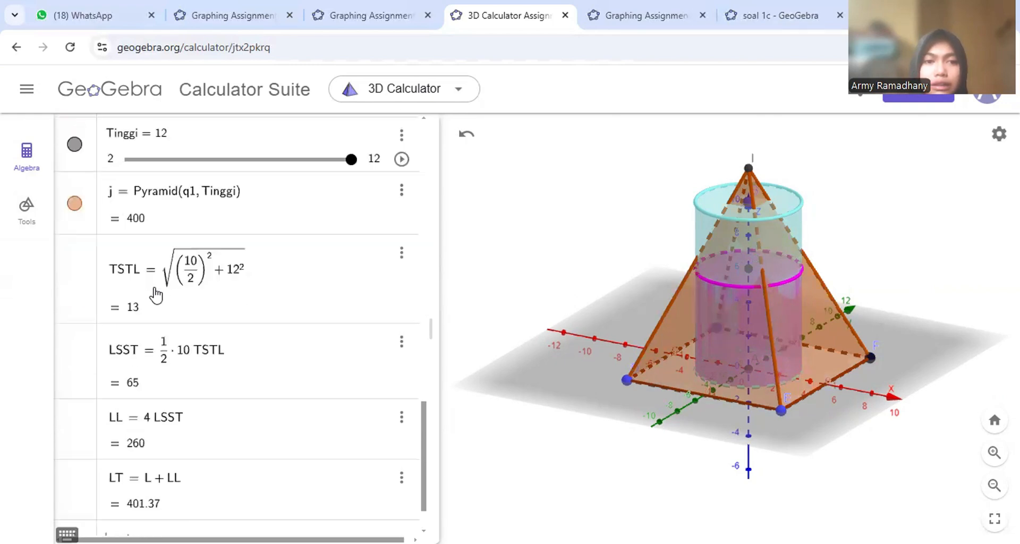
scroll(156, 294, up, 3)
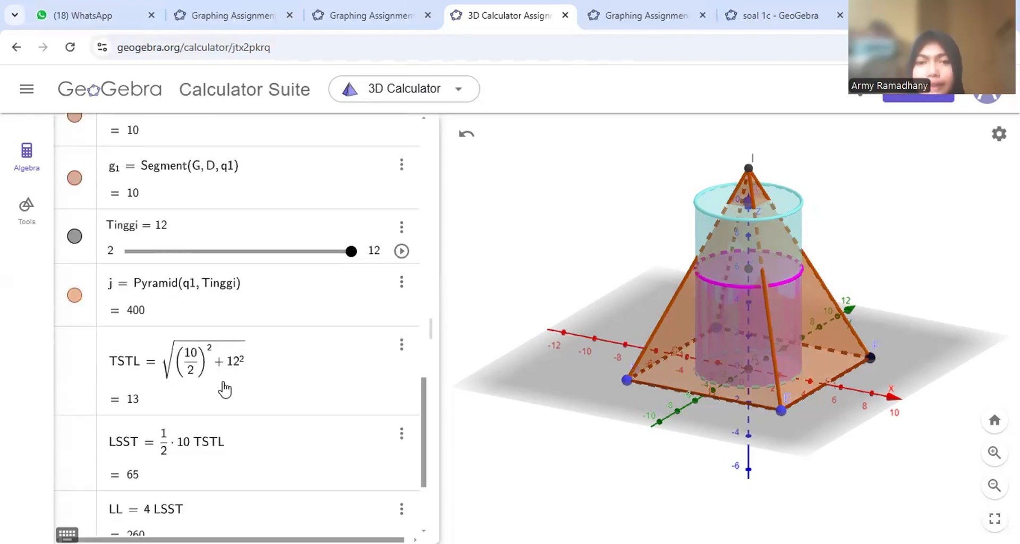
scroll(223, 390, down, 3)
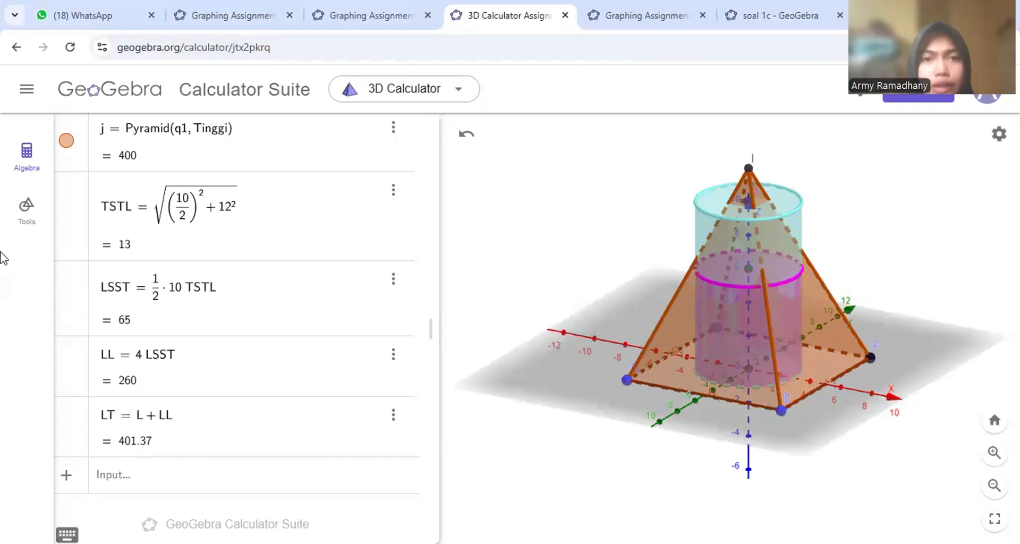
- Switch to the graphing file and hide segments i and h, point D and line g
click(343, 25)
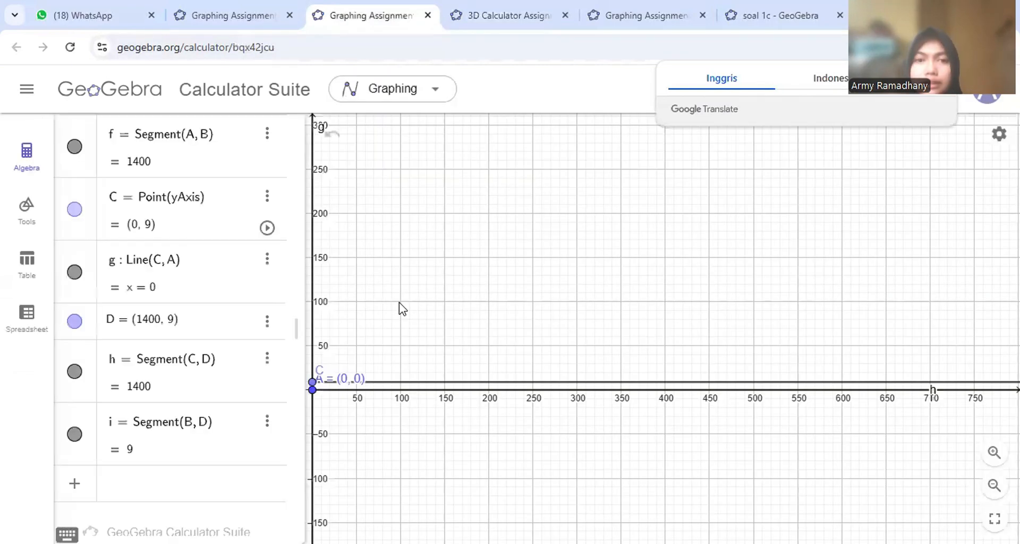
click(78, 434)
click(75, 371)
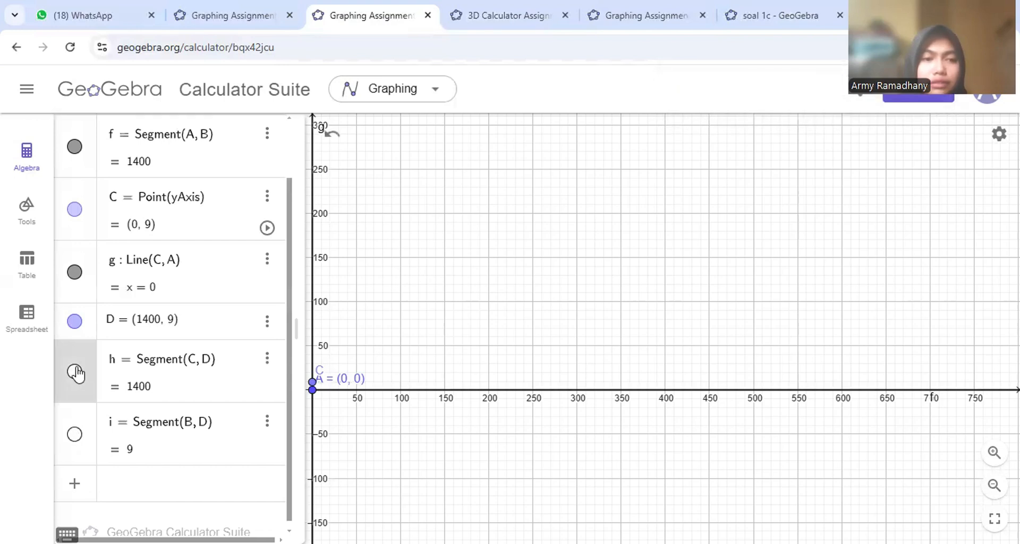
click(76, 320)
click(74, 272)
- Hide point C, segment f and points B and A, leaving the graph empty
scroll(74, 275, up, 2)
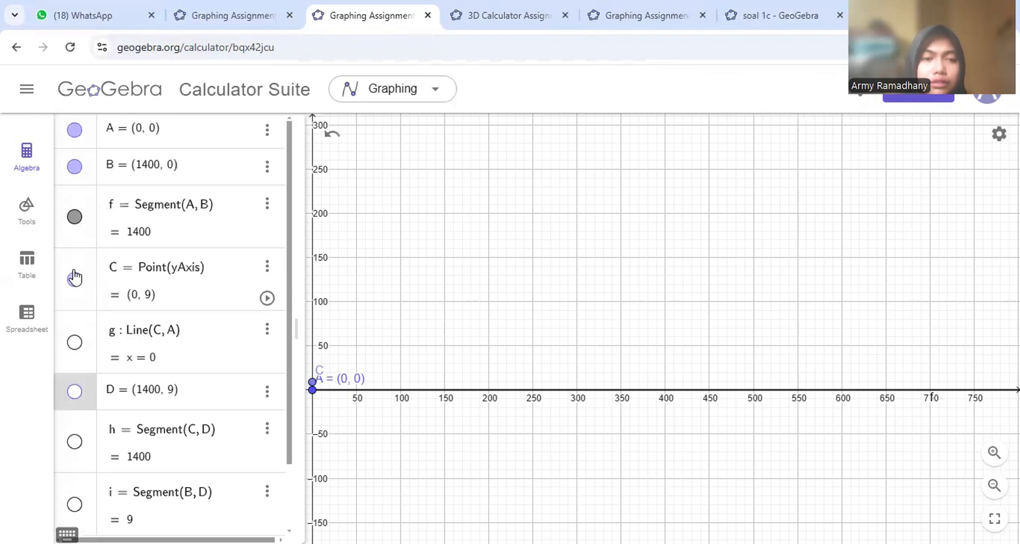
click(74, 276)
click(75, 217)
click(73, 165)
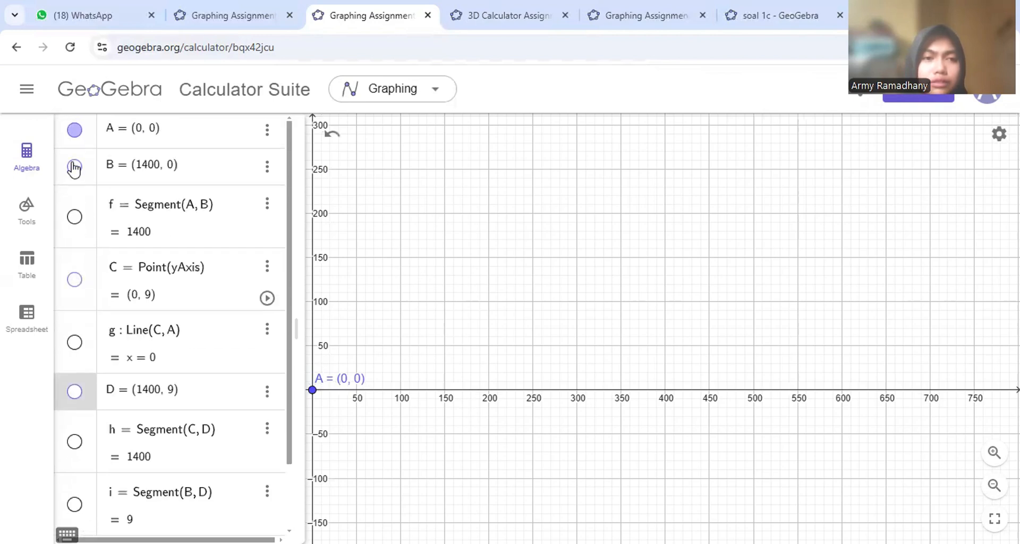
click(74, 130)
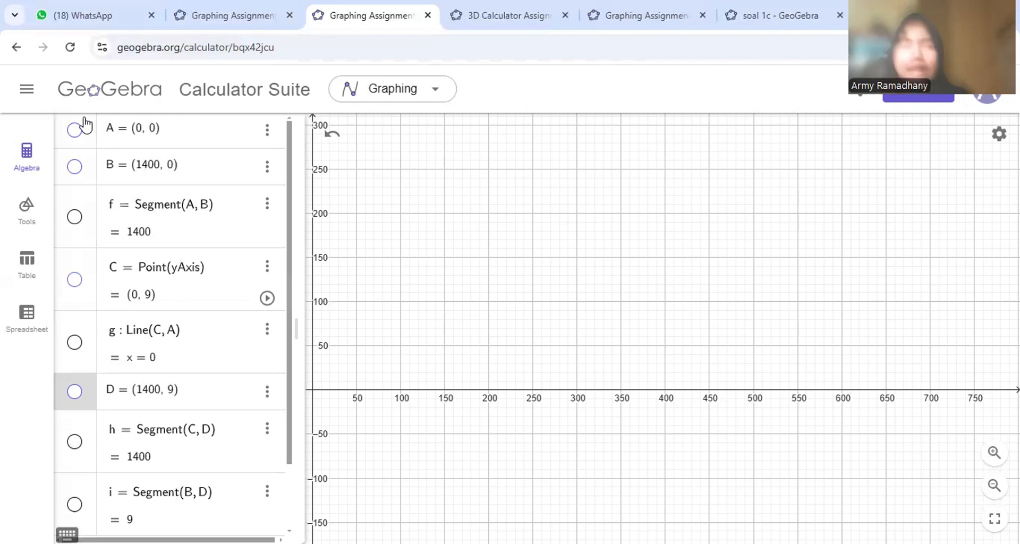
- Show points A and B and segment f again, shifting the origin to the right
click(76, 130)
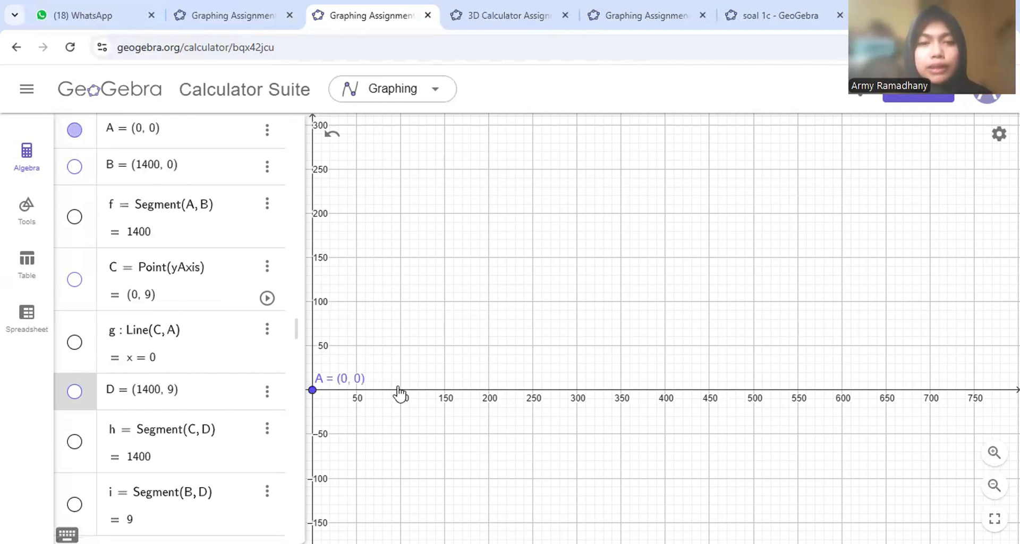
drag(400, 393, 546, 376)
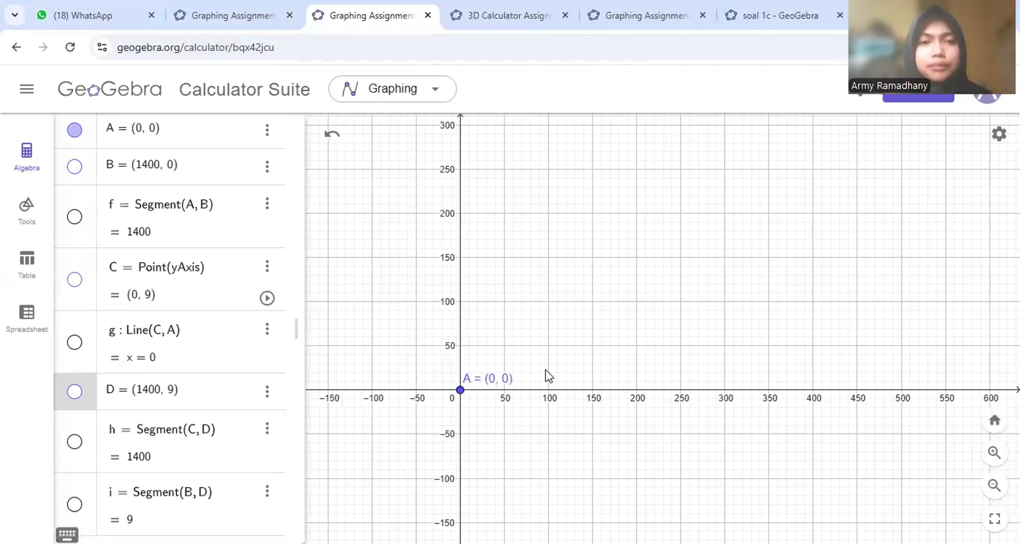
click(75, 166)
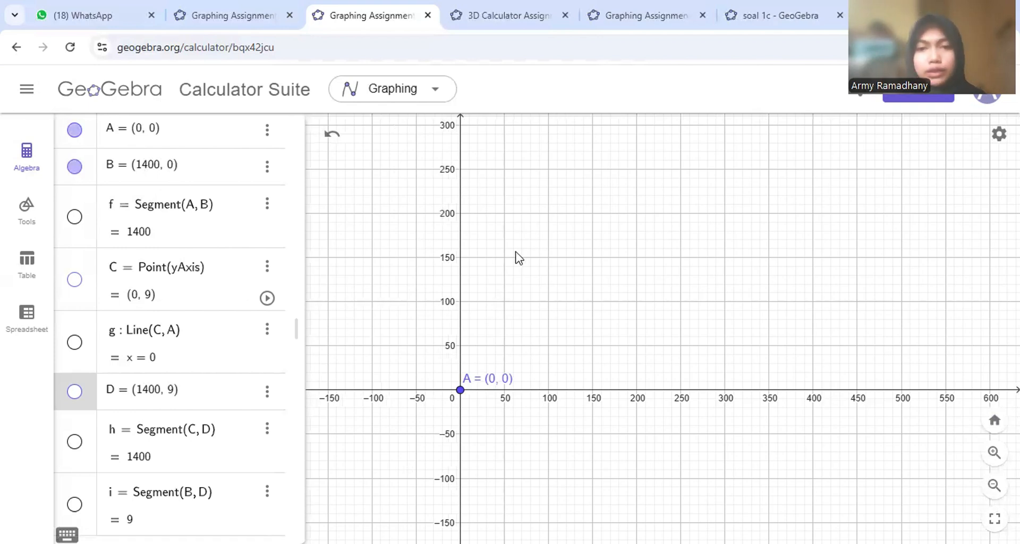
scroll(518, 257, down, 5)
scroll(517, 257, up, 1)
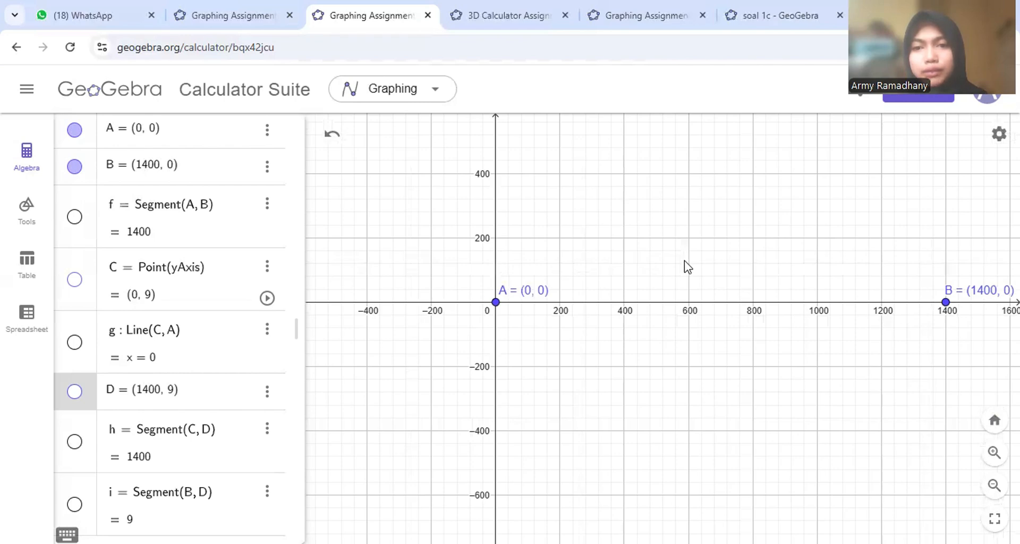
scroll(685, 260, down, 3)
scroll(684, 260, down, 1)
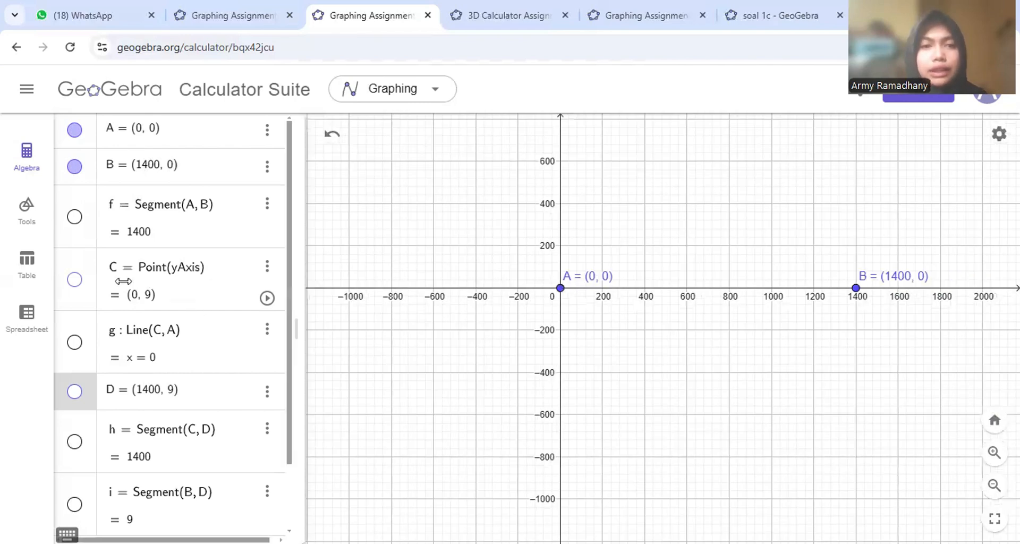
click(74, 216)
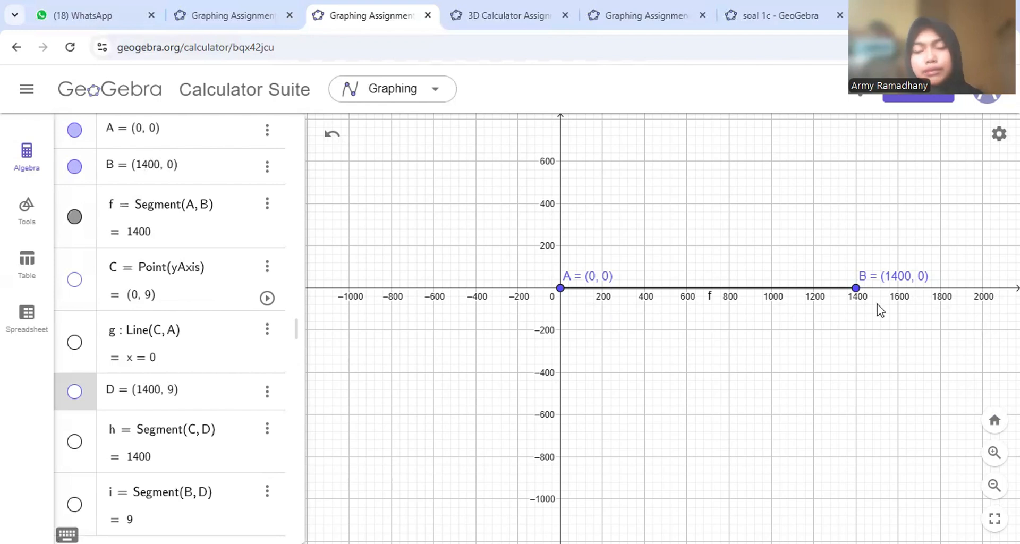
- Show point C, line g and point D on the graph
click(75, 280)
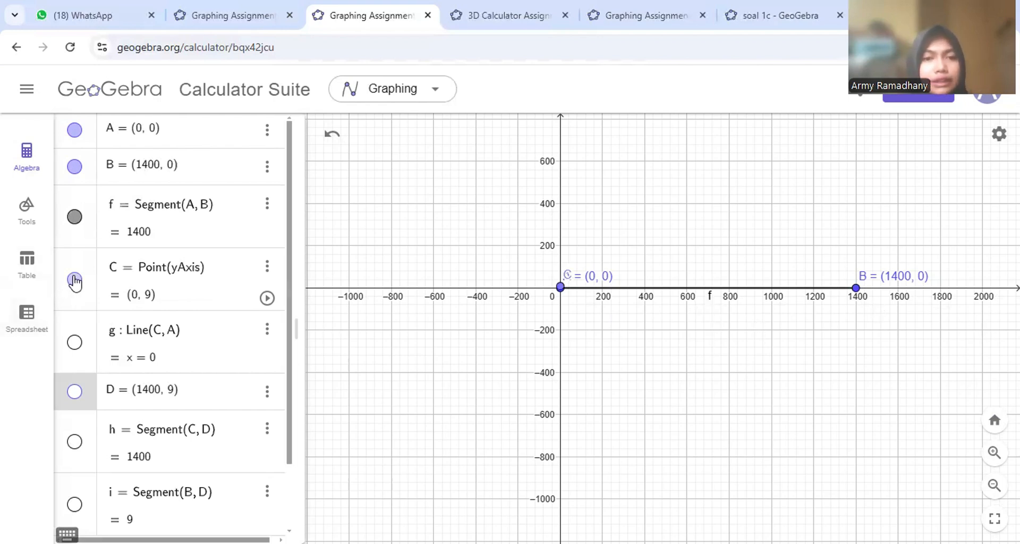
click(75, 342)
scroll(621, 308, up, 10)
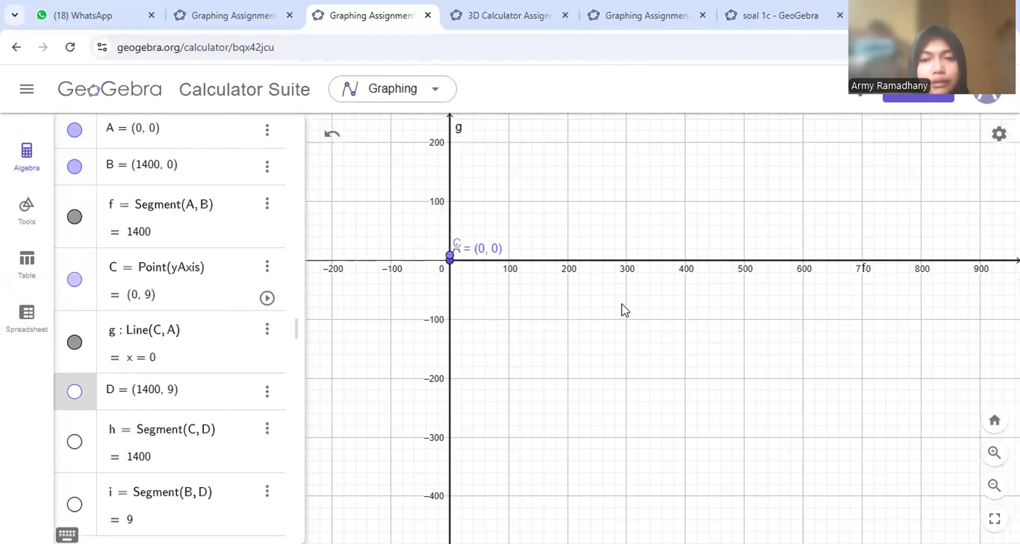
scroll(621, 308, down, 4)
scroll(557, 280, down, 2)
scroll(557, 279, up, 4)
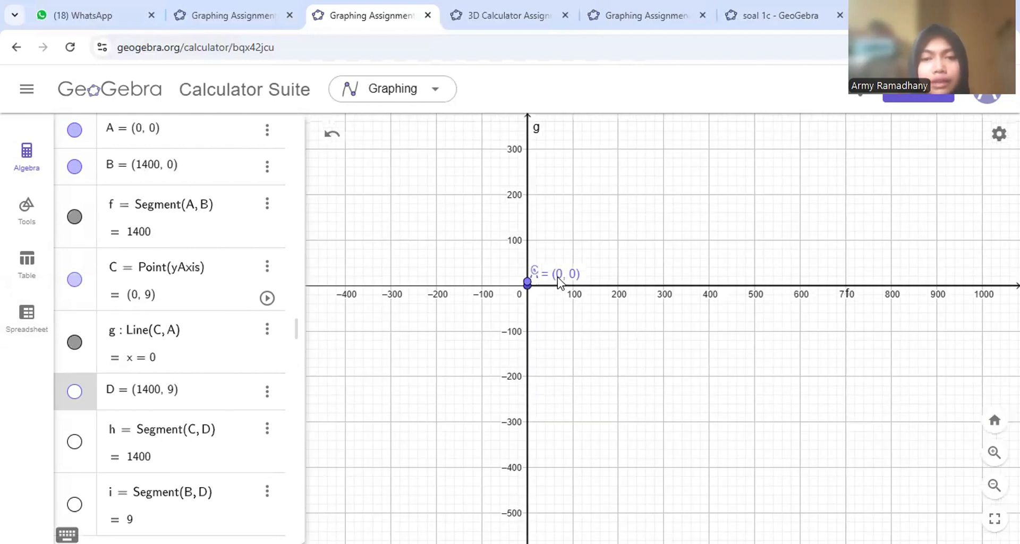
scroll(558, 280, up, 5)
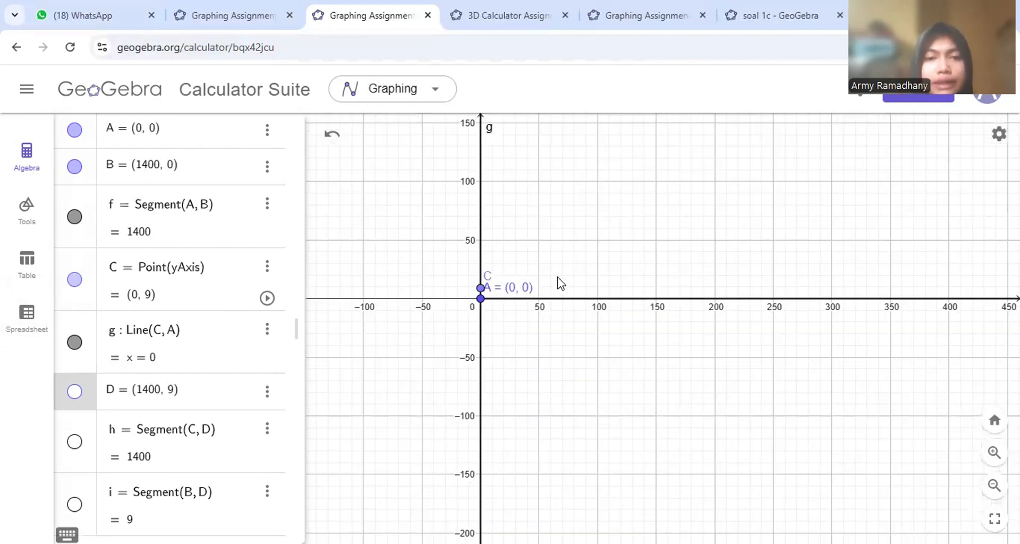
scroll(558, 280, up, 3)
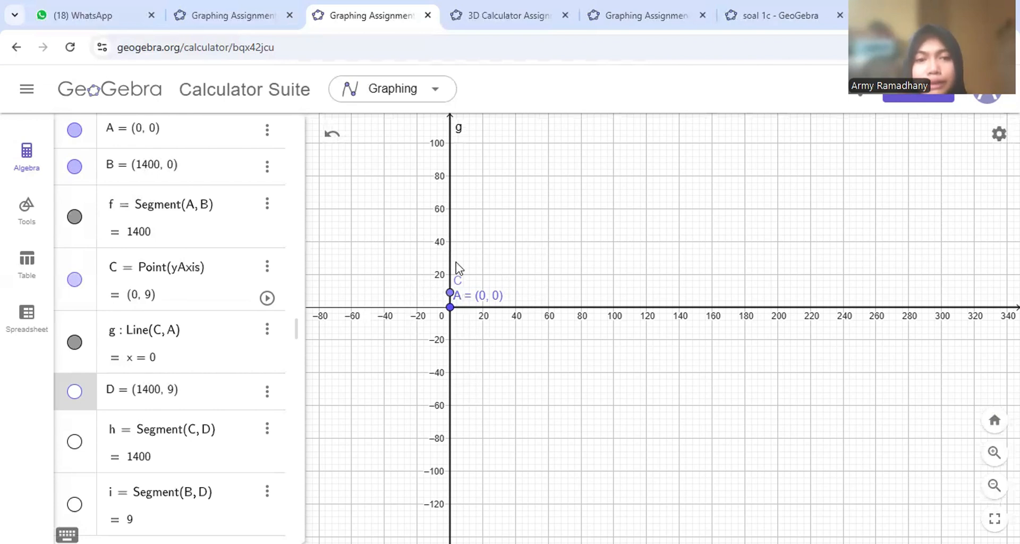
click(75, 392)
- Show segments h and i on the graph
scroll(691, 360, up, 2)
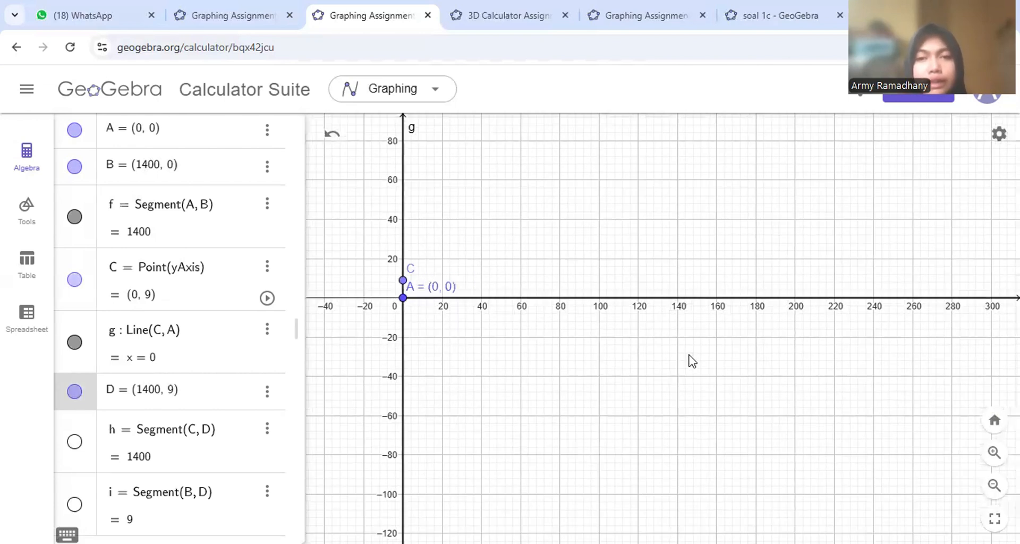
scroll(691, 361, down, 10)
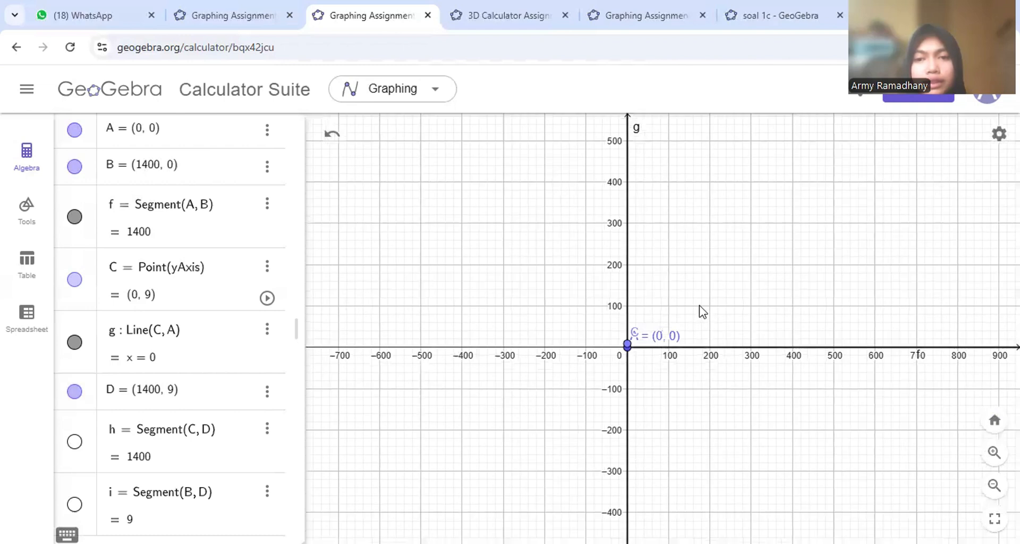
scroll(699, 309, up, 7)
scroll(643, 350, up, 2)
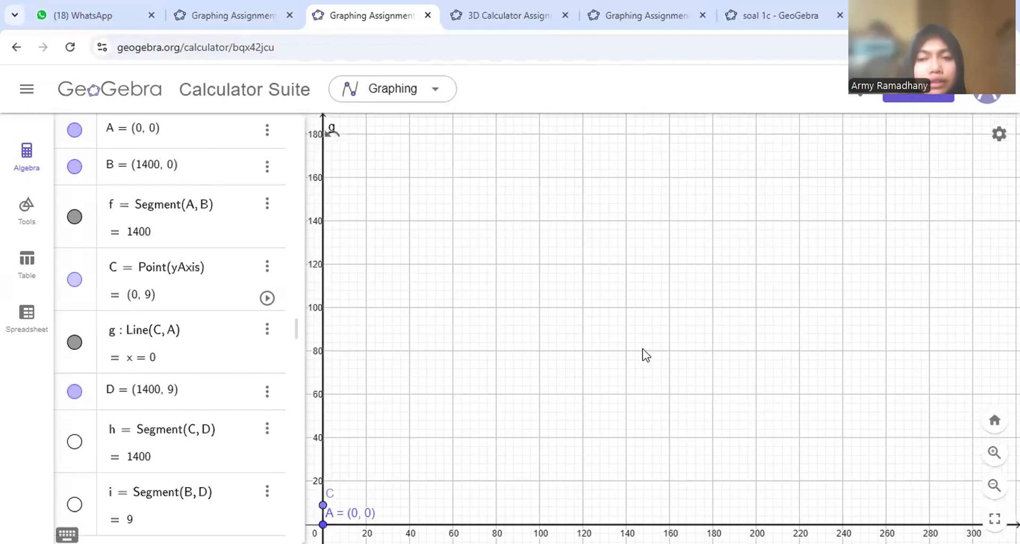
scroll(646, 355, down, 2)
scroll(643, 351, down, 10)
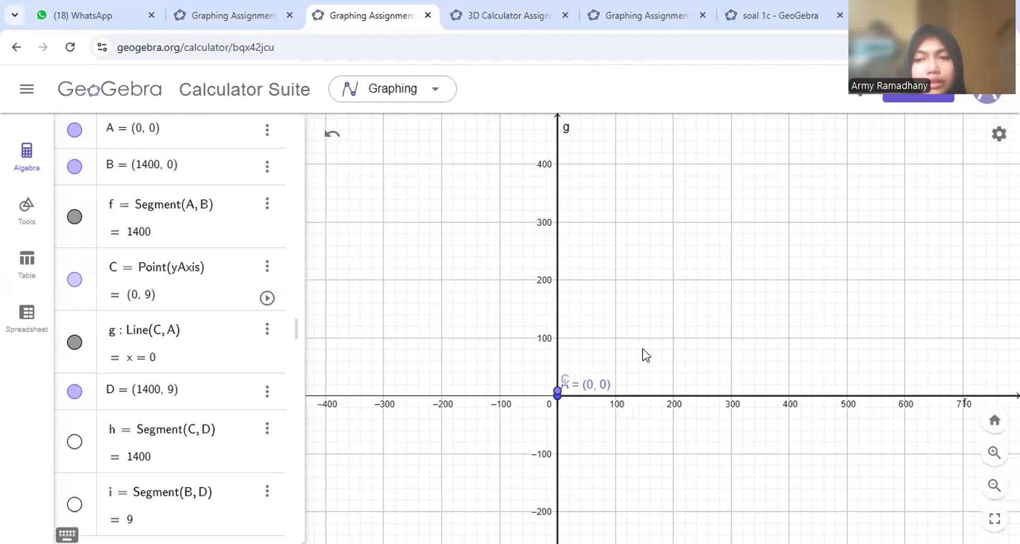
scroll(643, 349, down, 3)
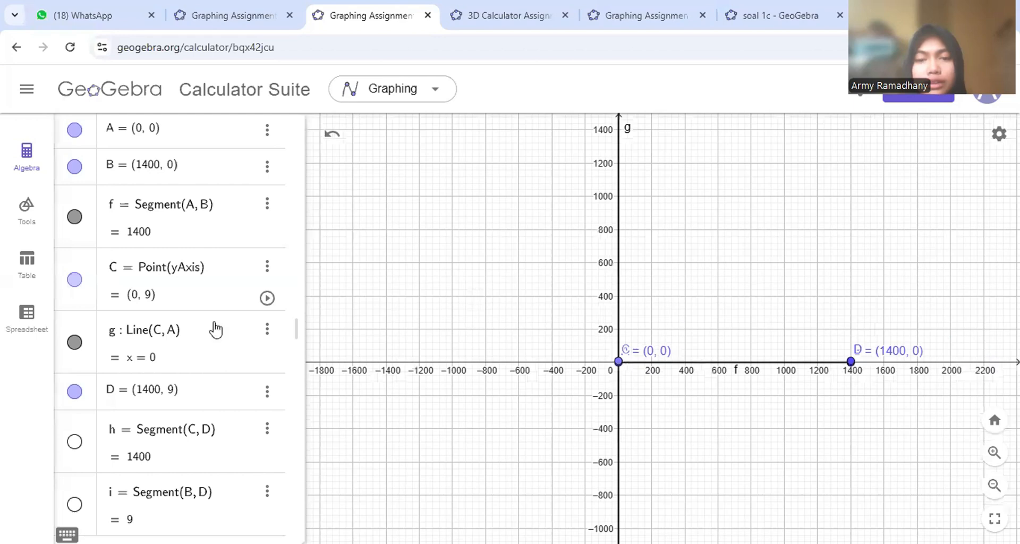
click(75, 442)
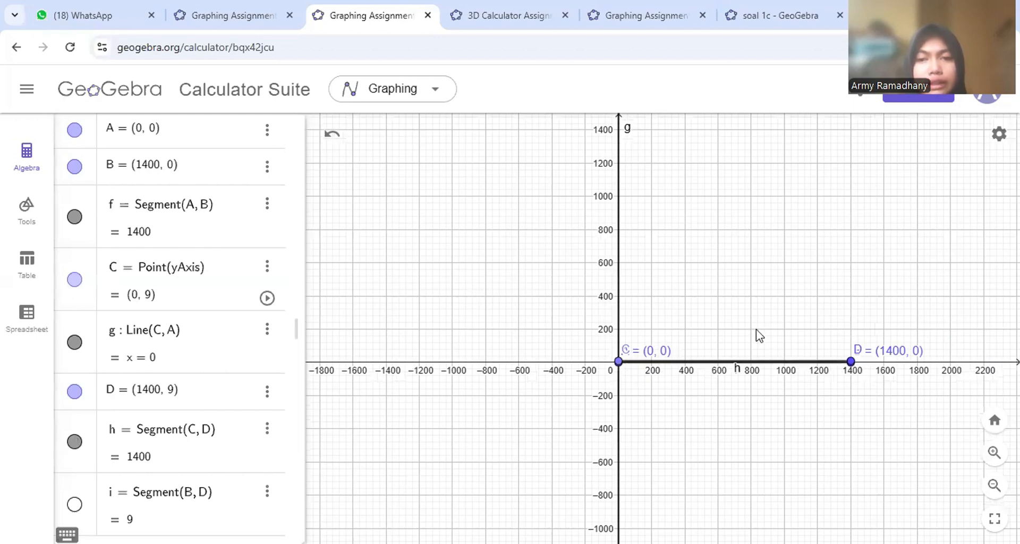
scroll(128, 435, down, 3)
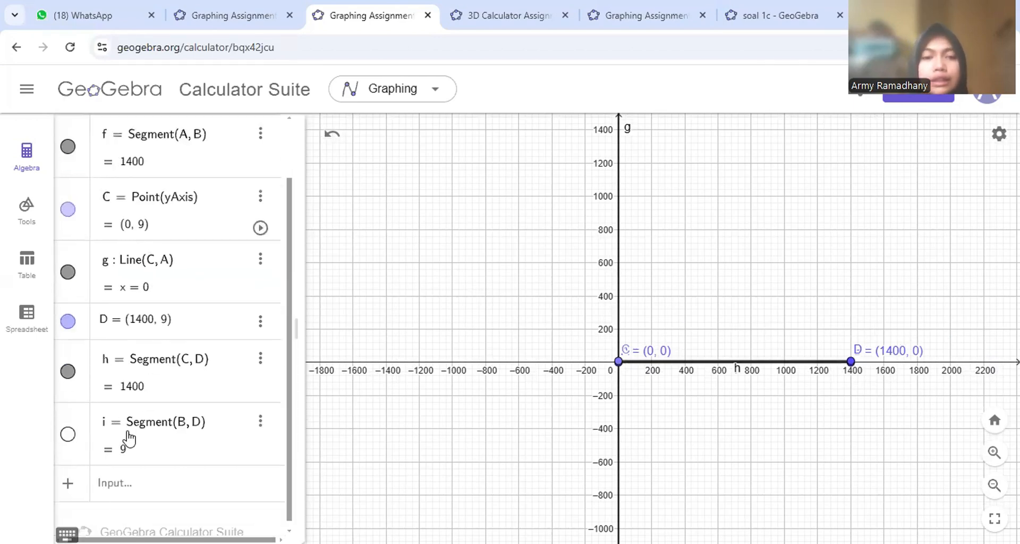
click(74, 426)
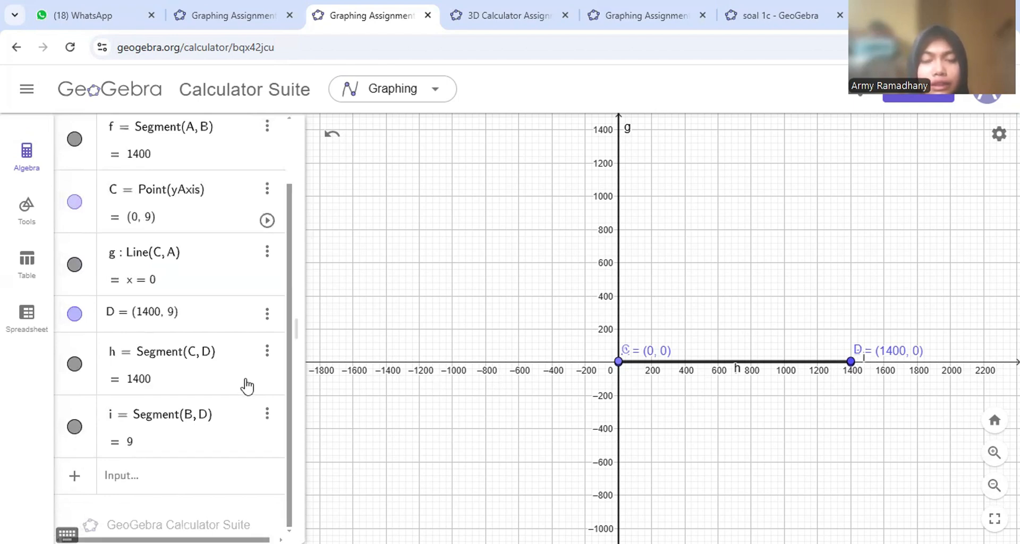
scroll(919, 369, up, 5)
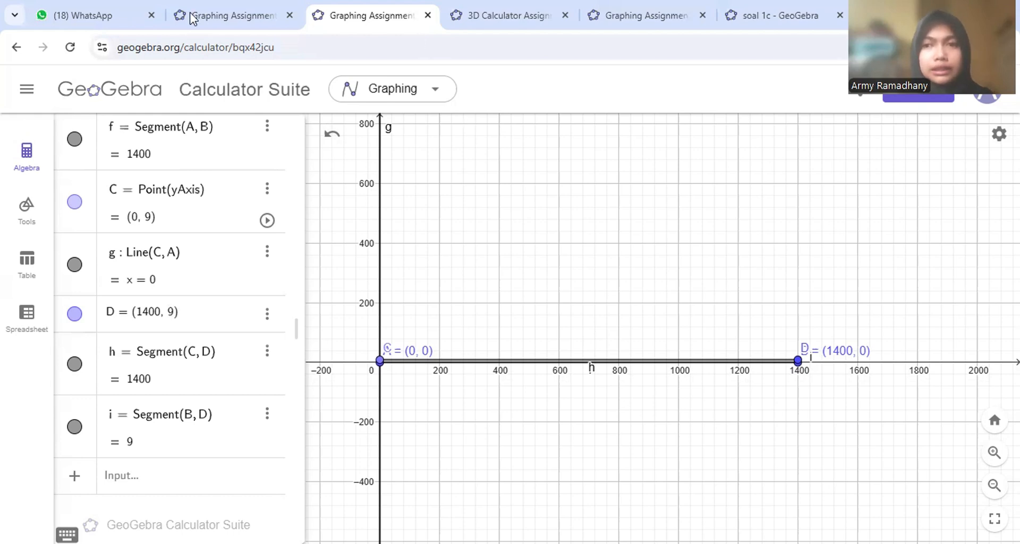
- Switch to the second Graphing Assignment tab with the zfkxmcty triangle file
click(234, 16)
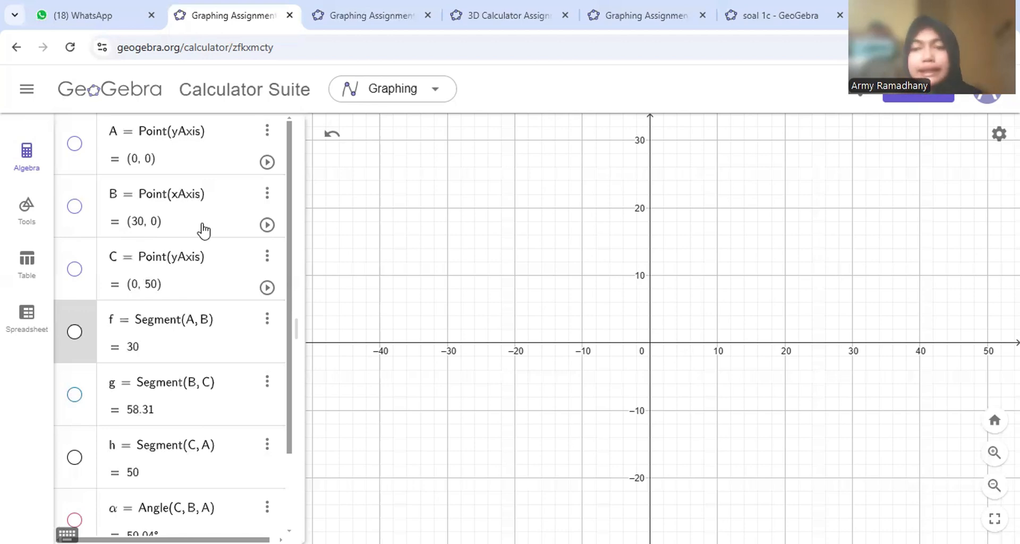
scroll(170, 289, down, 2)
scroll(171, 292, up, 2)
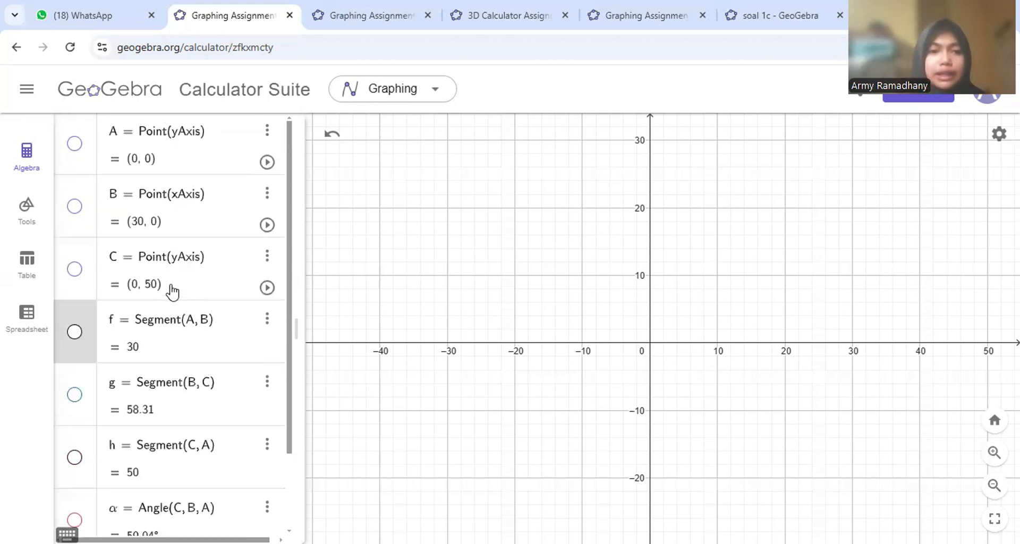
- Show points A, B (30, 0) and C, segments f, g, h, and the 59.04° angle α at B
click(74, 145)
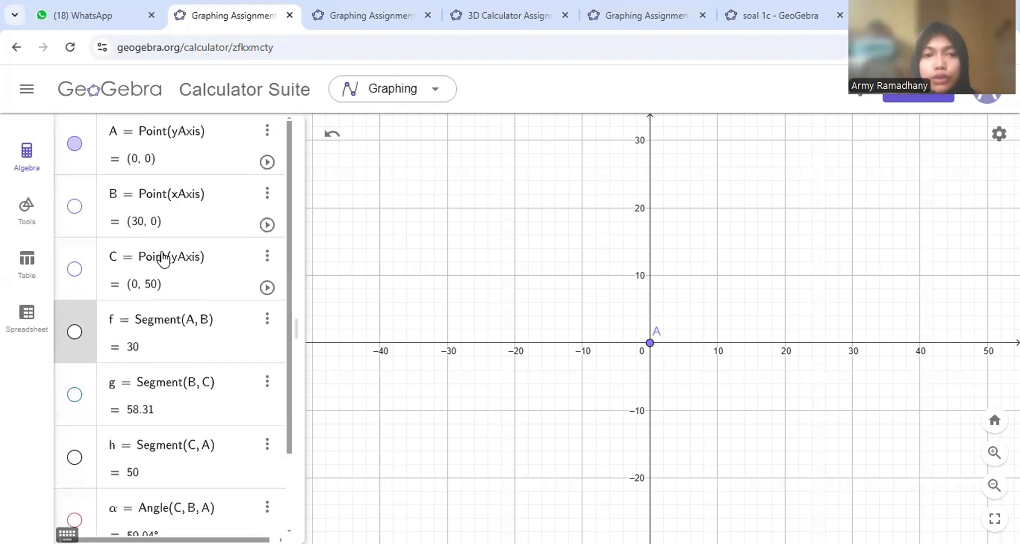
click(73, 206)
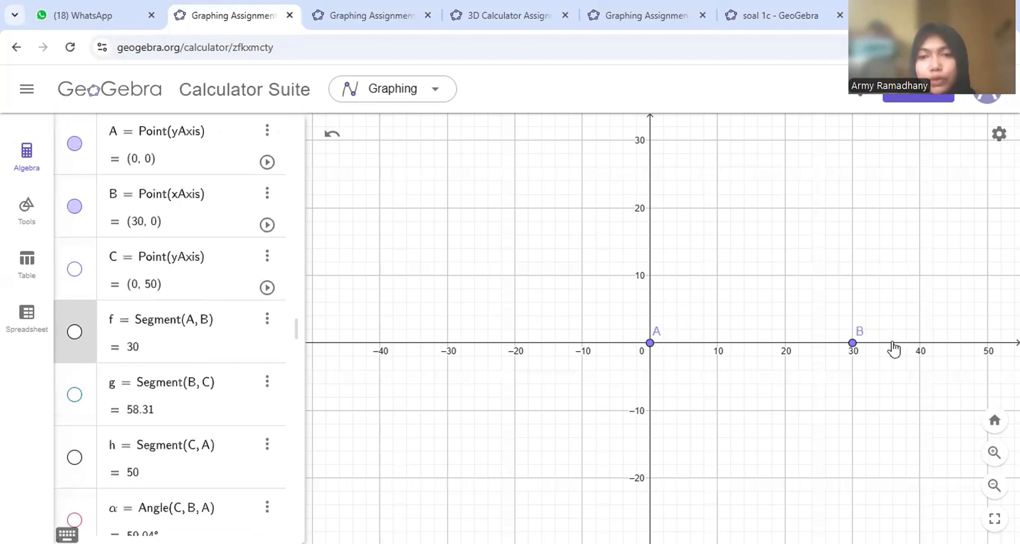
click(75, 271)
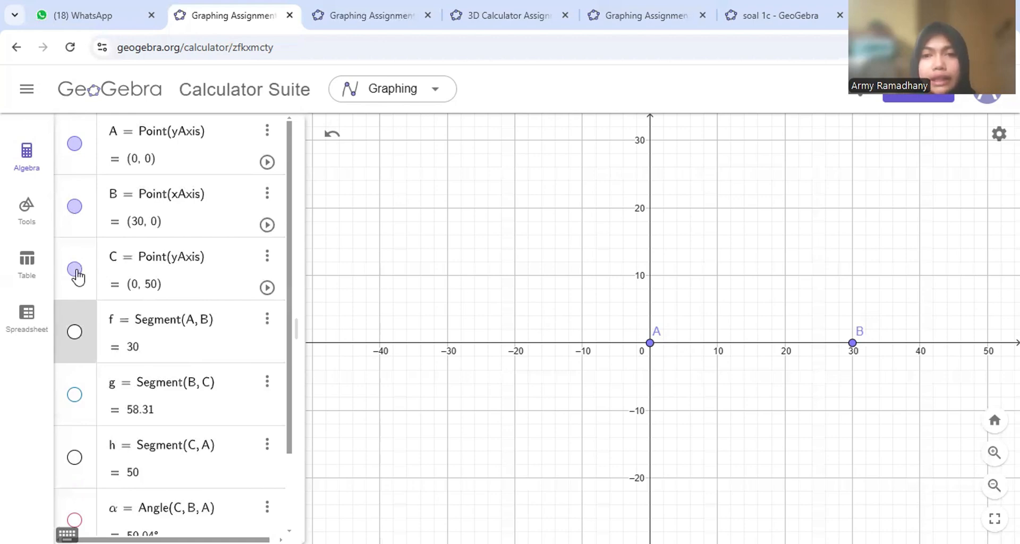
scroll(606, 305, down, 3)
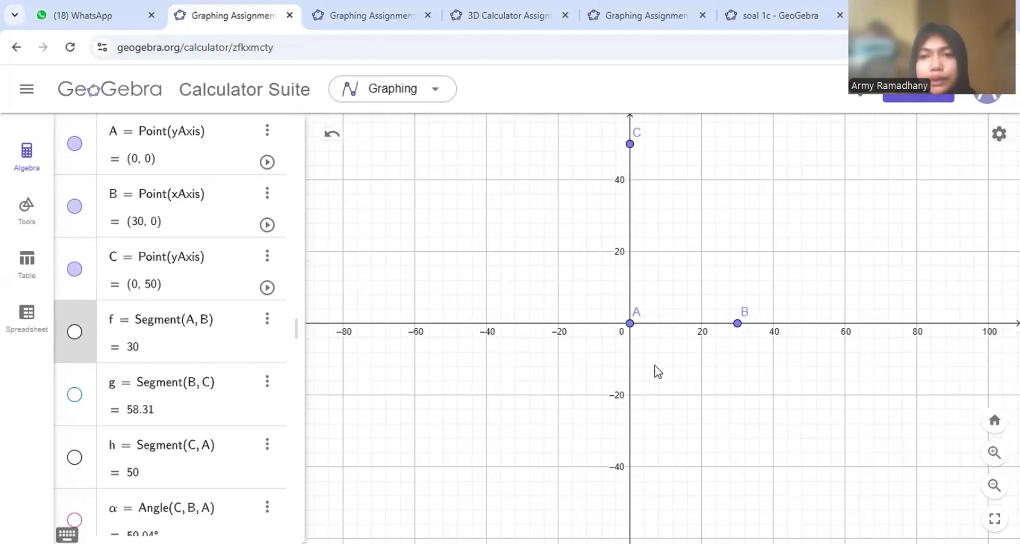
click(74, 334)
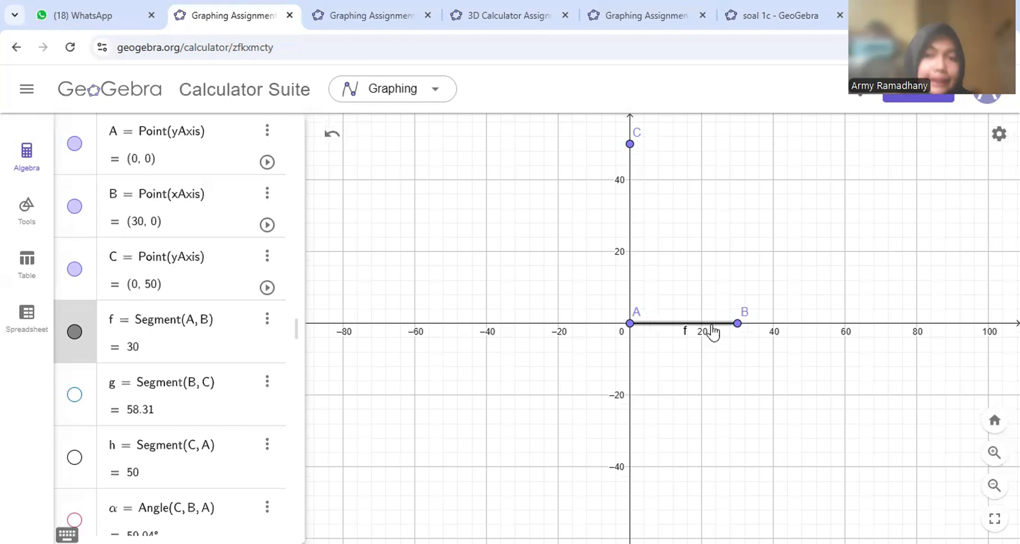
click(75, 395)
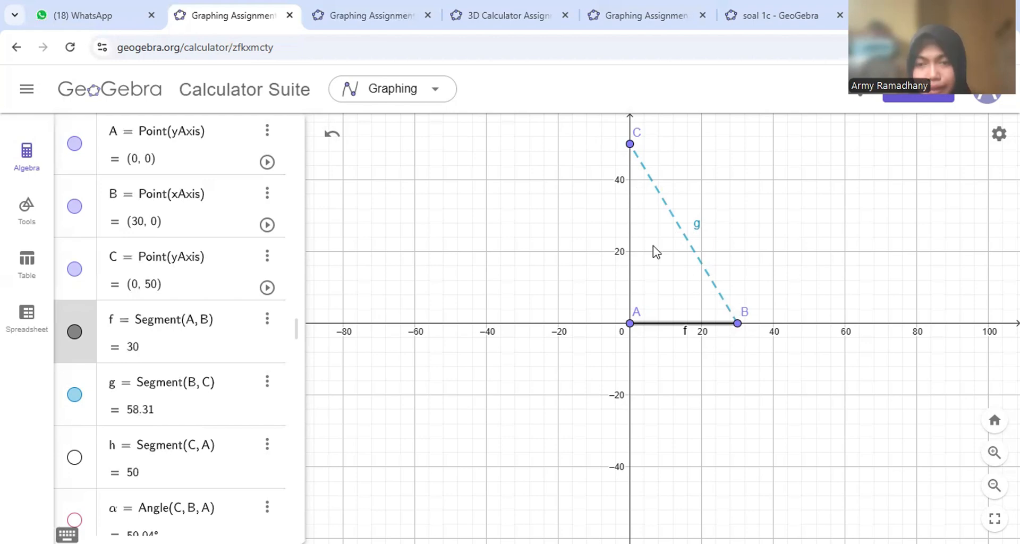
click(74, 457)
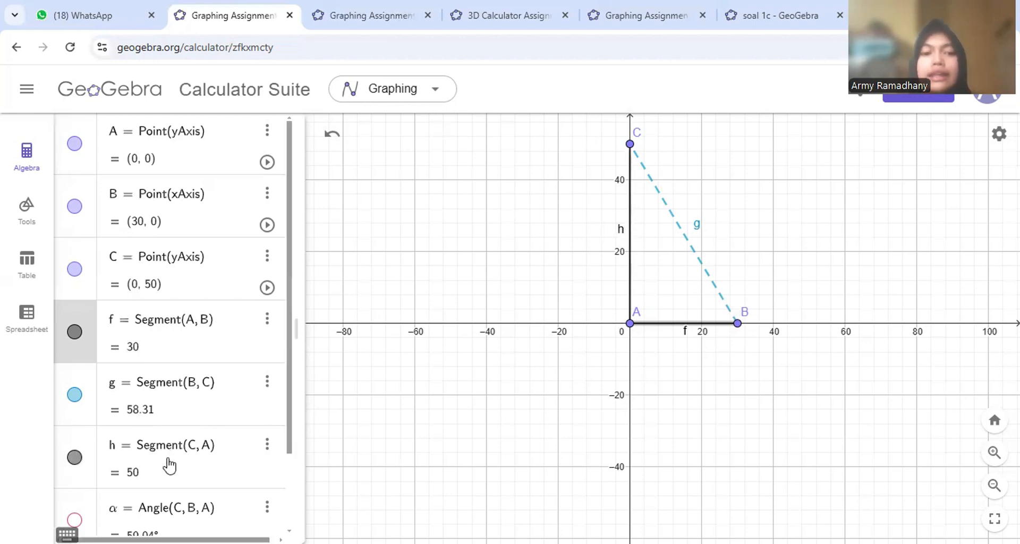
scroll(170, 466, down, 2)
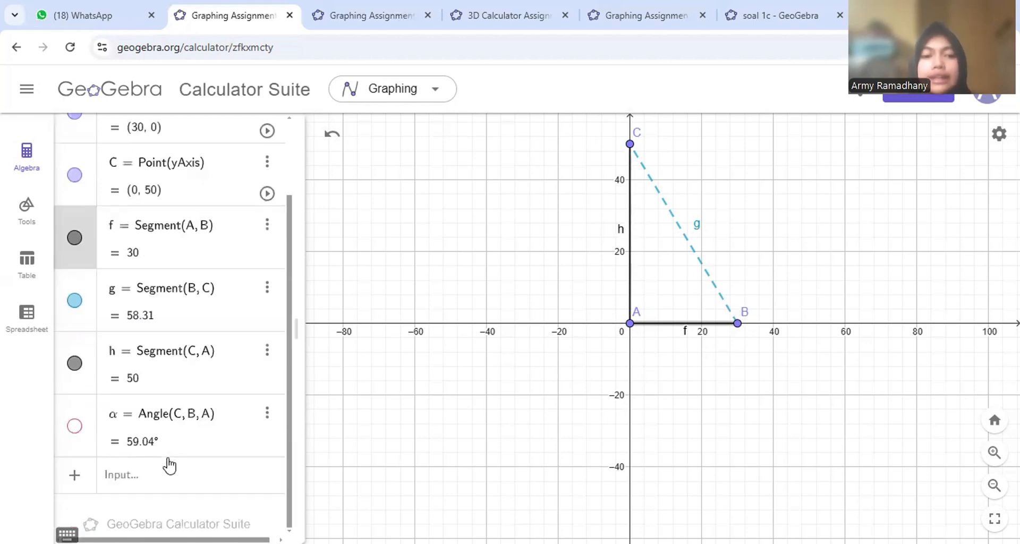
click(75, 426)
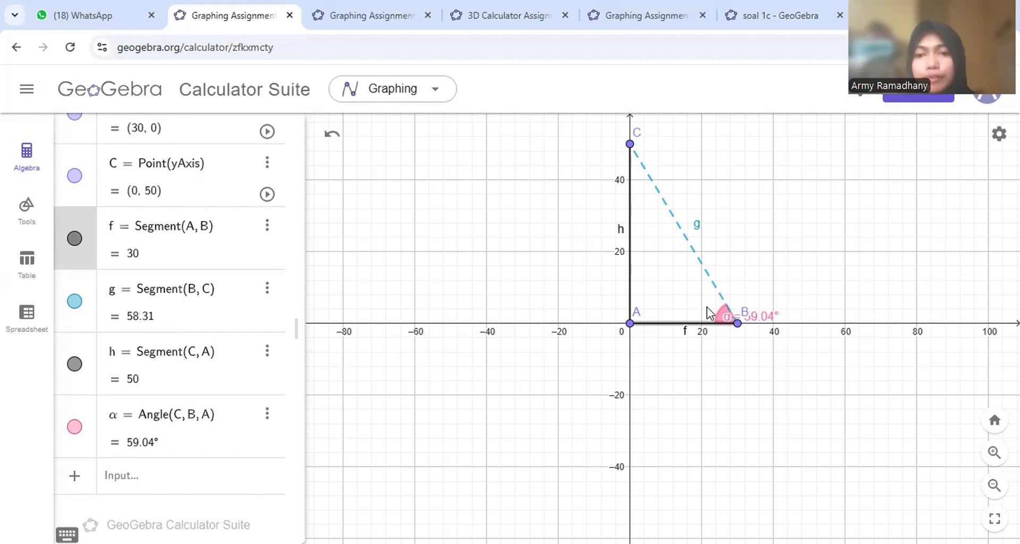
click(33, 213)
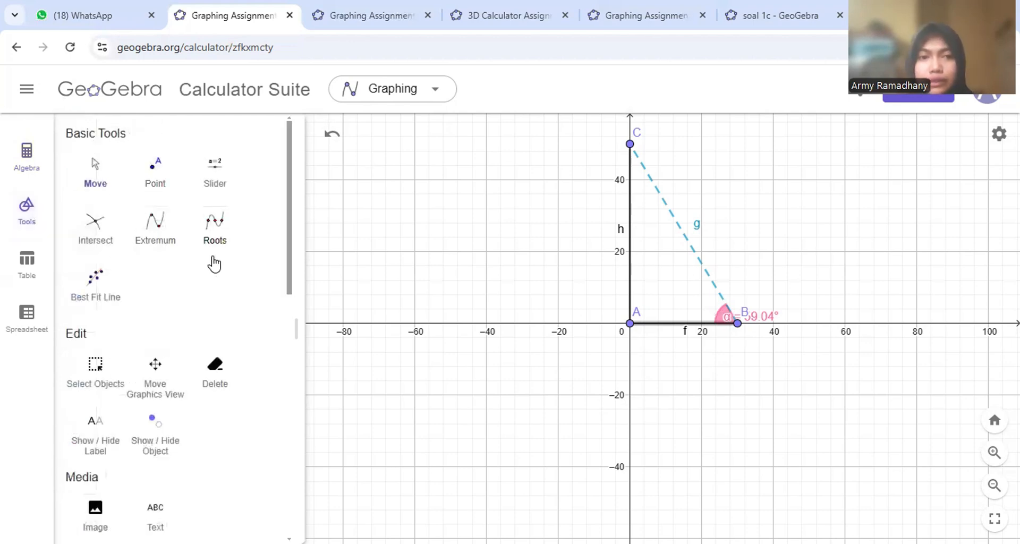
scroll(164, 352, down, 6)
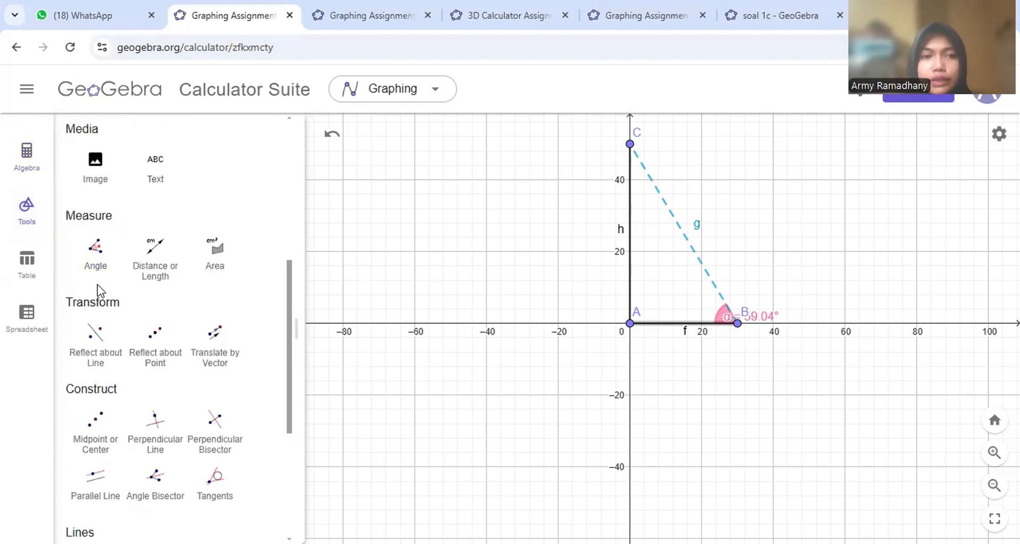
click(44, 159)
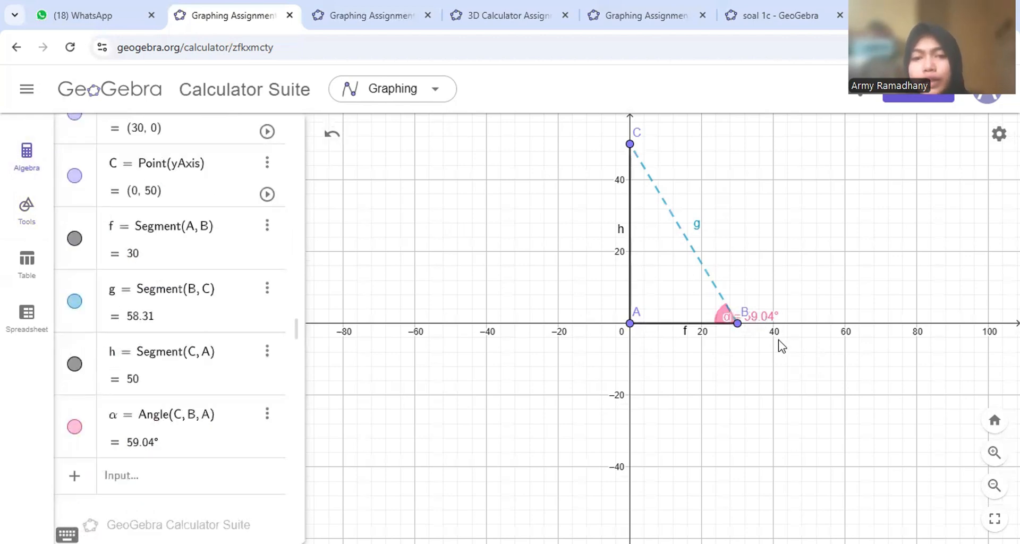
scroll(780, 345, up, 7)
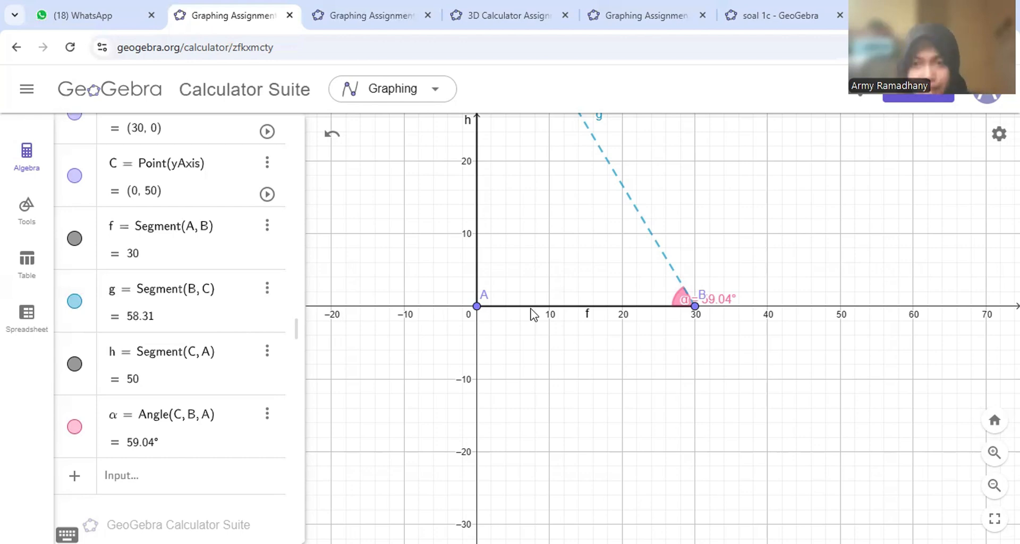
scroll(232, 381, up, 2)
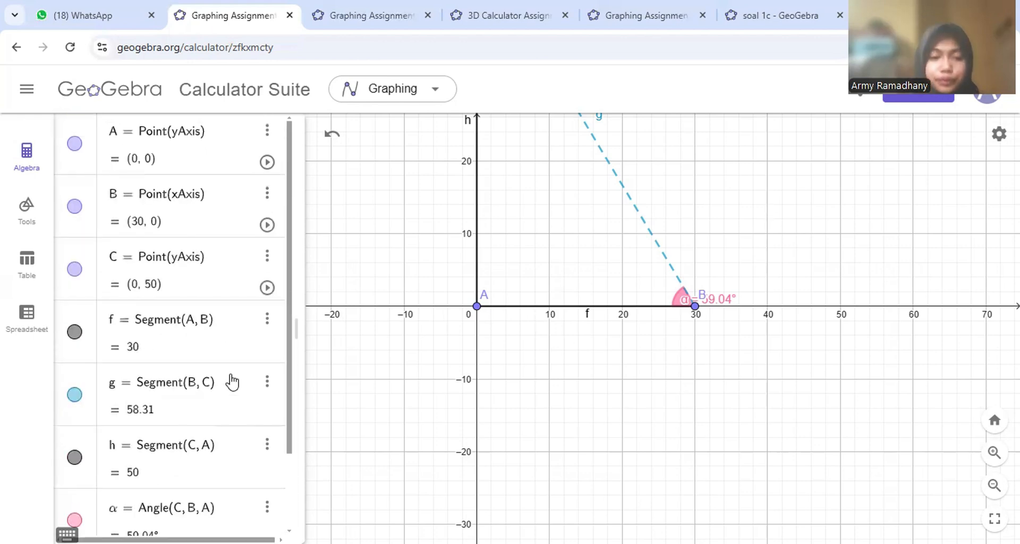